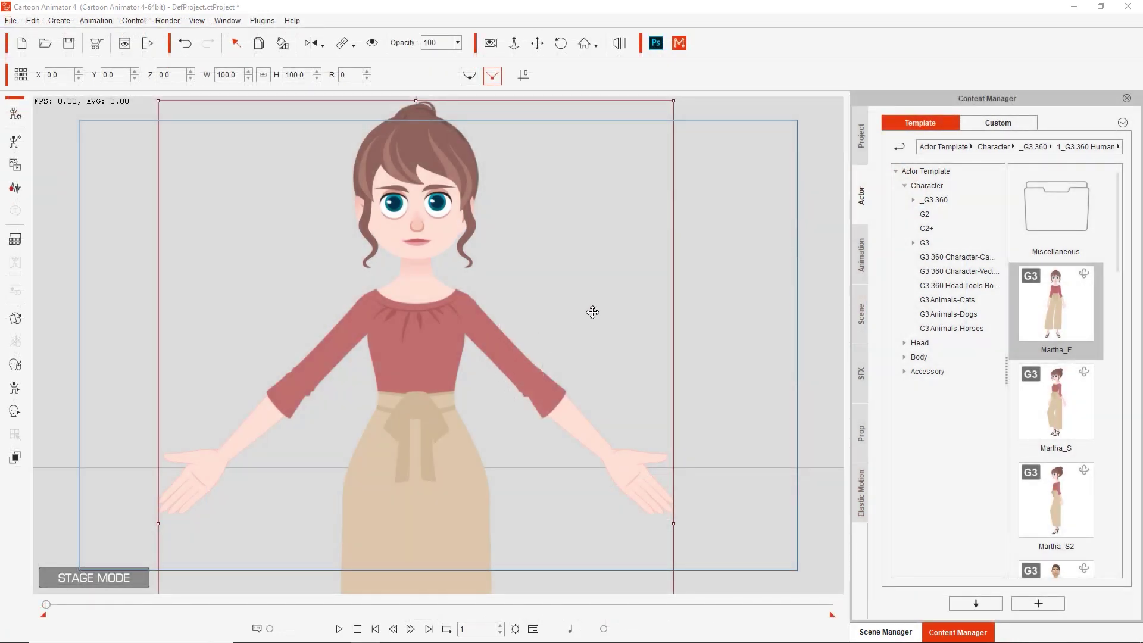
# Open the 2D Motion Key Editor for the Martha_F character and bring up the Hand Pose Editor
pyautogui.click(1072, 306)
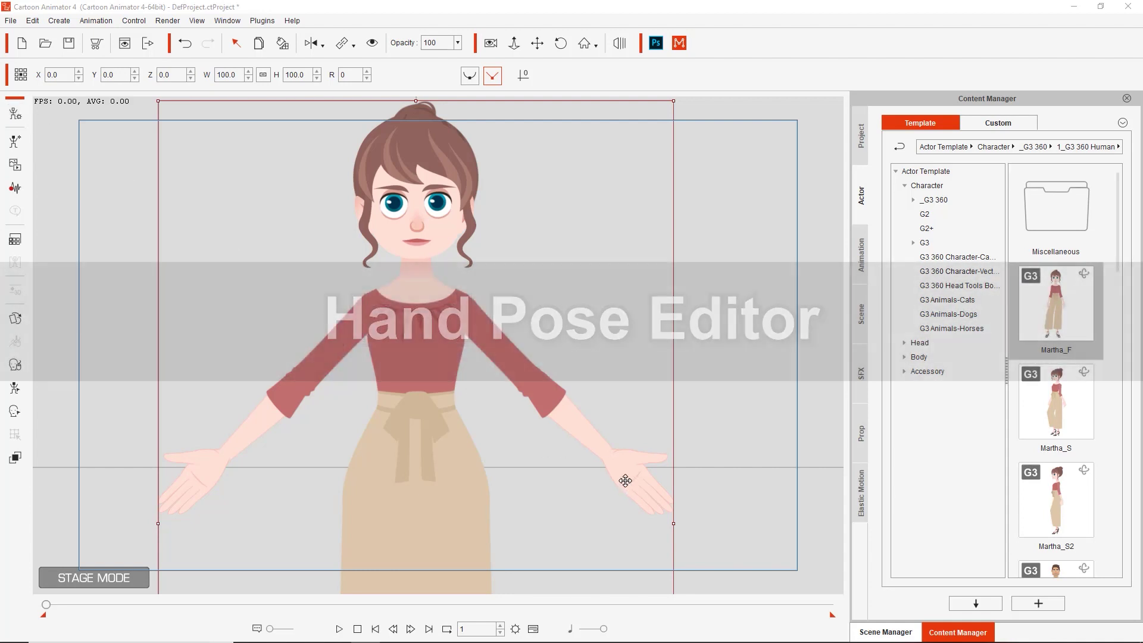
pyautogui.moveTo(510, 467); pyautogui.dragTo(420, 377)
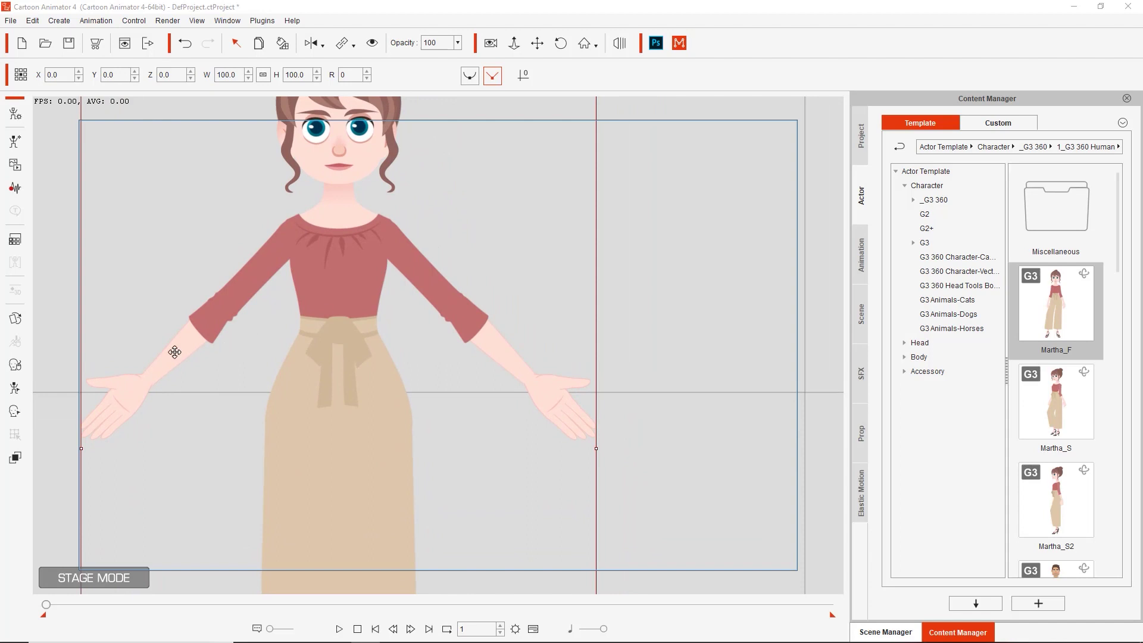
pyautogui.click(15, 390)
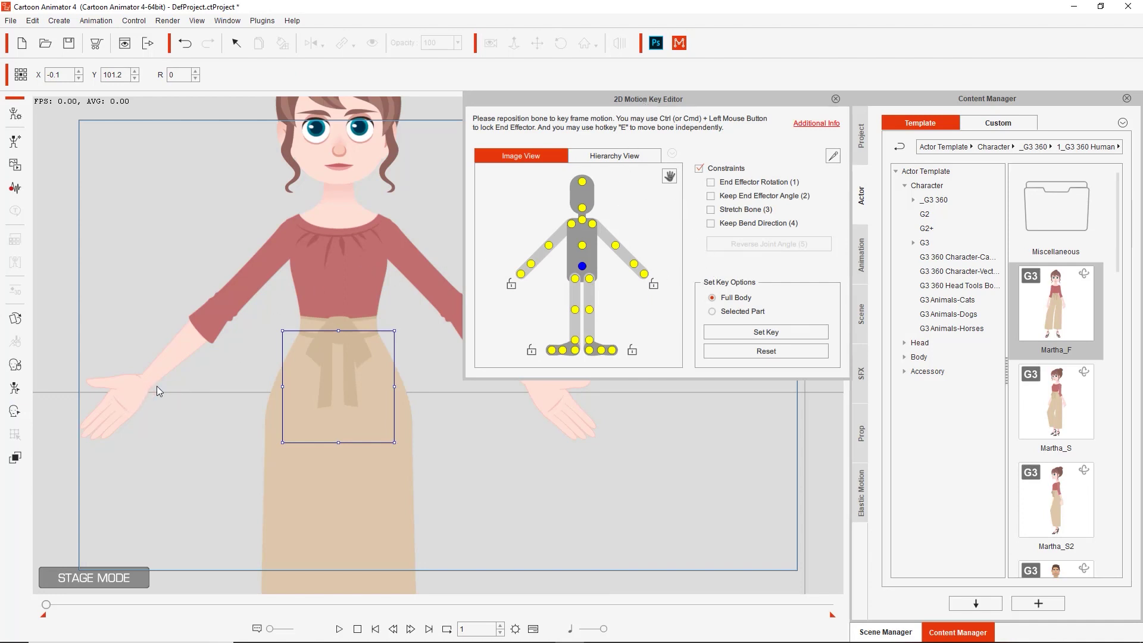
pyautogui.click(670, 176)
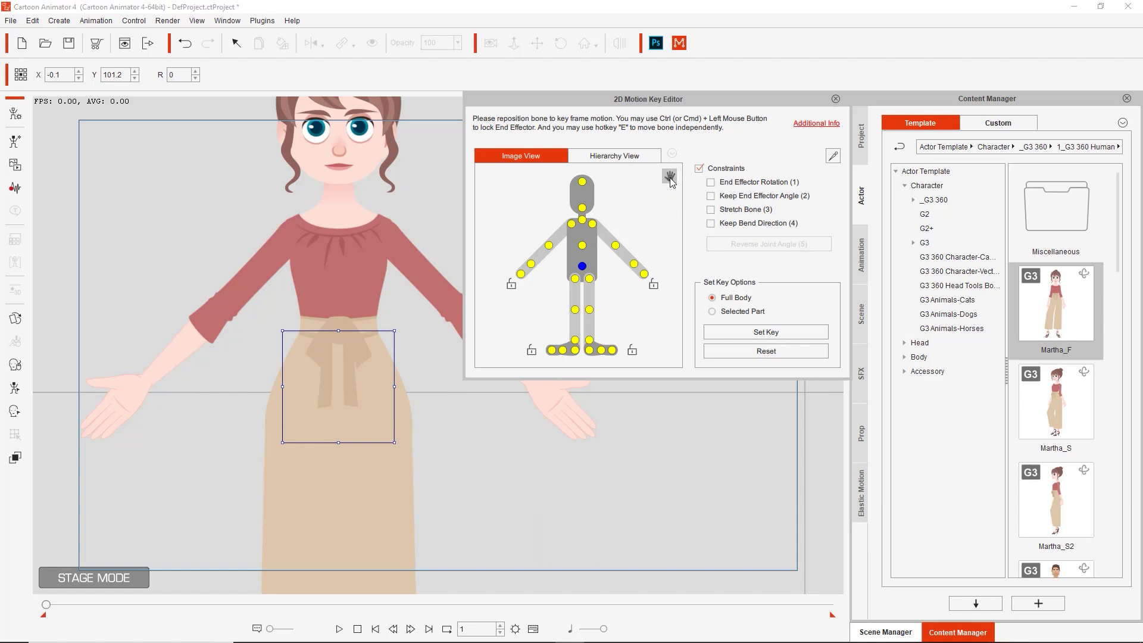
# Show the character's bones on the stage, hide them again and close the bone display settings
pyautogui.click(832, 156)
pyautogui.click(868, 122)
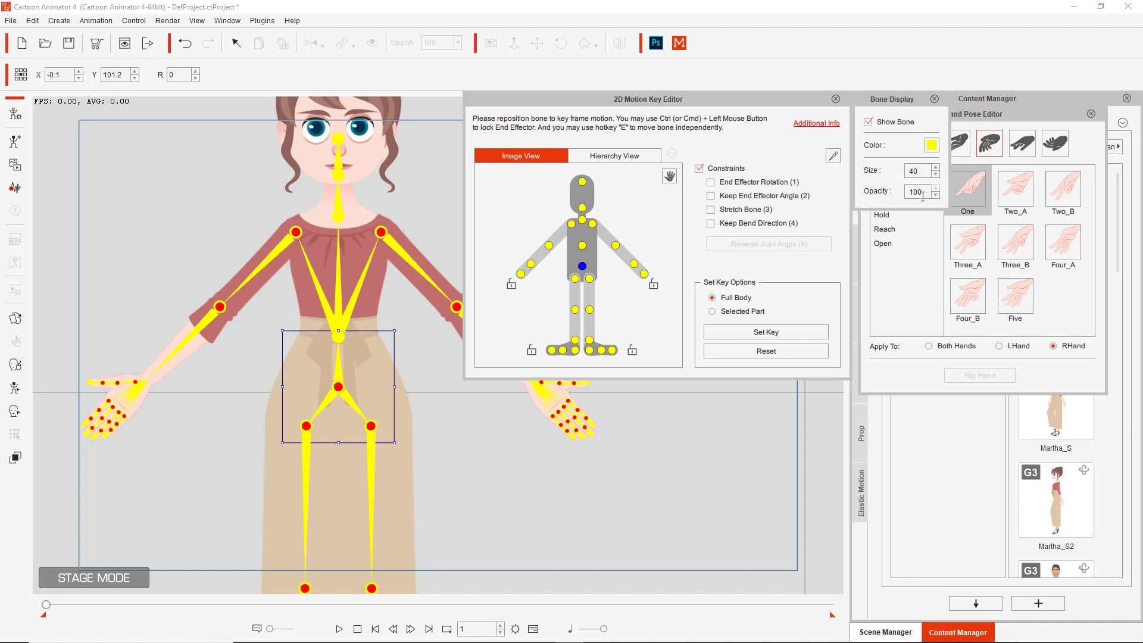
pyautogui.click(869, 123)
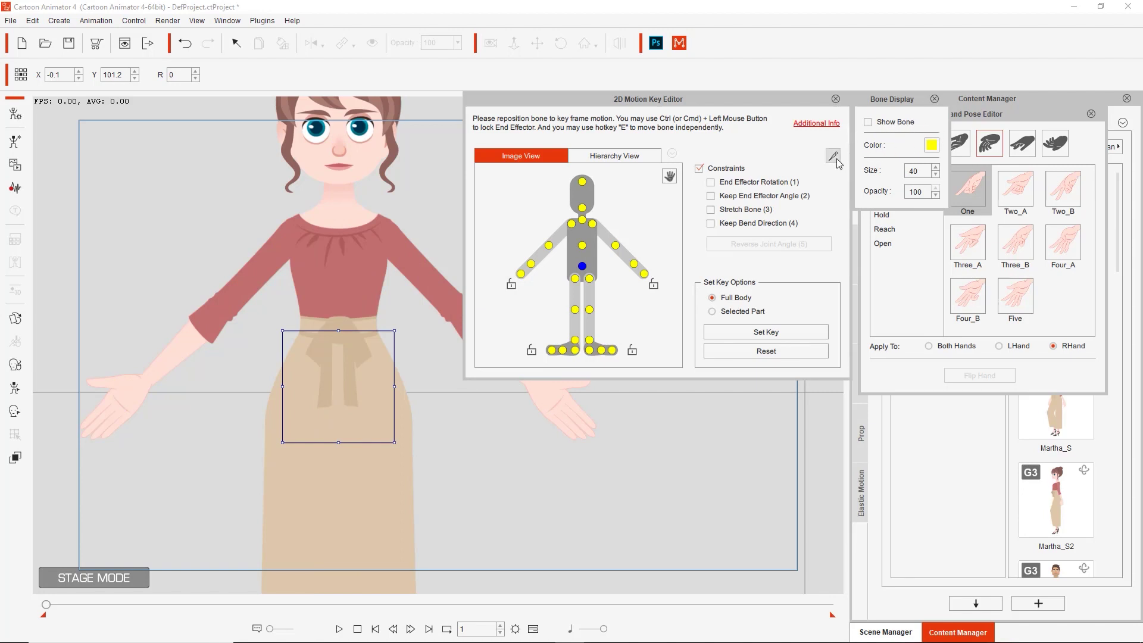
pyautogui.click(899, 290)
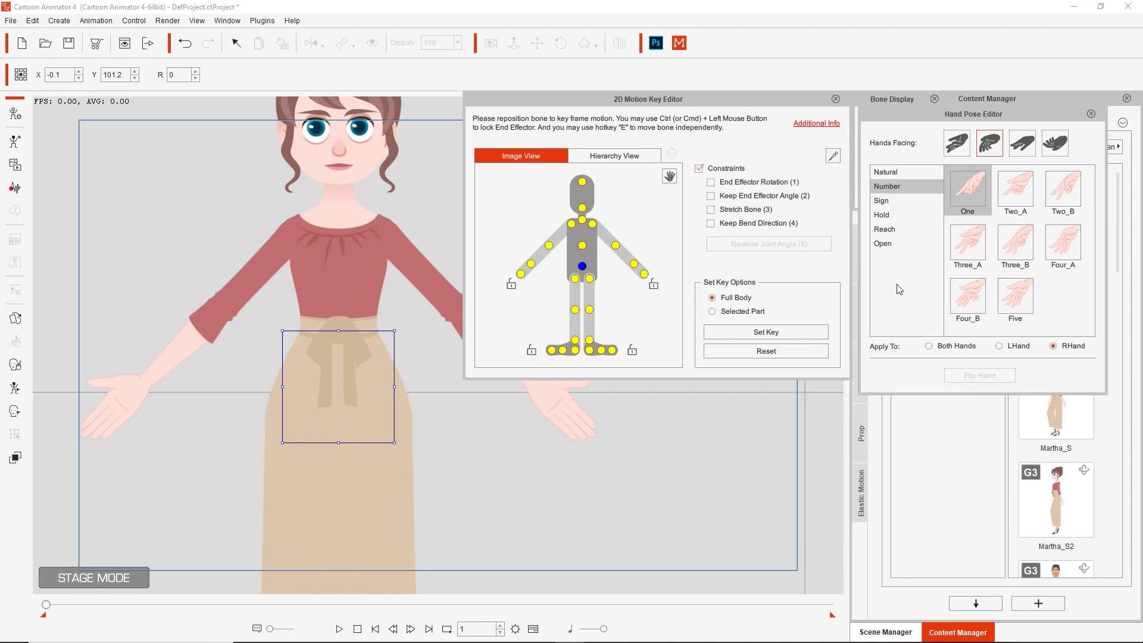
# Apply the Bang sign pose to both hands, using the first hand-facing orientation
pyautogui.moveTo(370, 380); pyautogui.dragTo(358, 425)
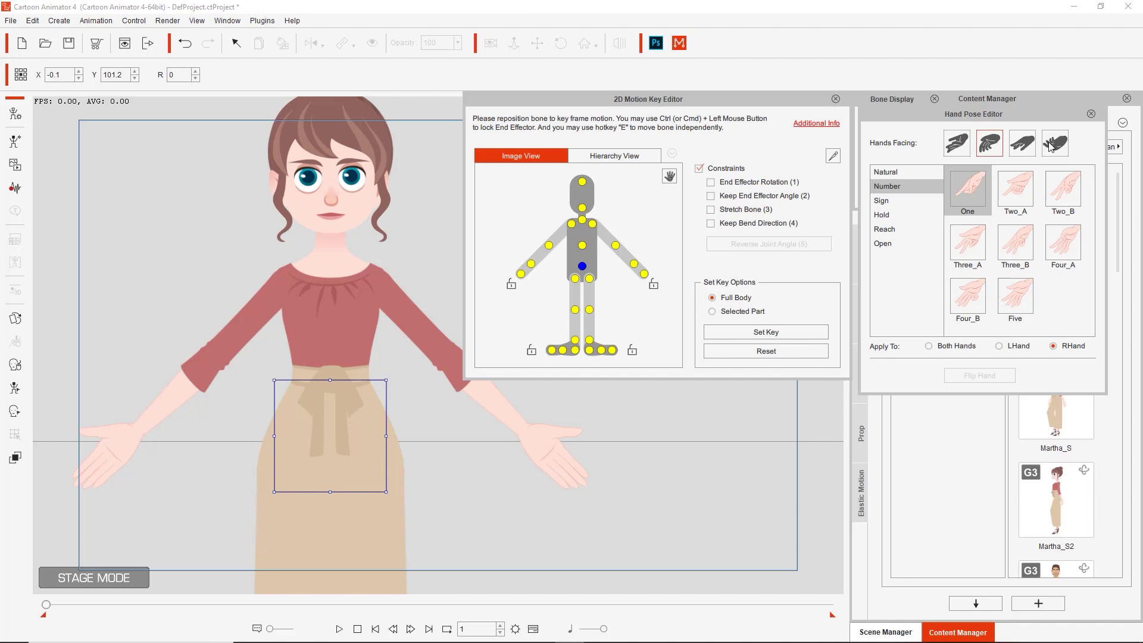
pyautogui.click(960, 148)
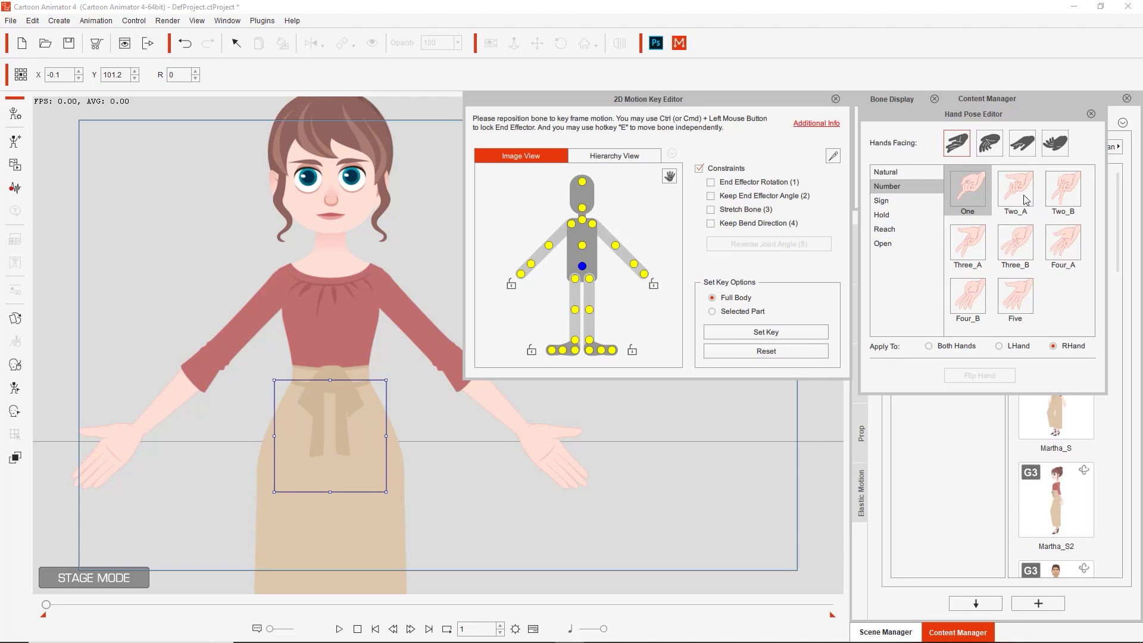
pyautogui.click(917, 200)
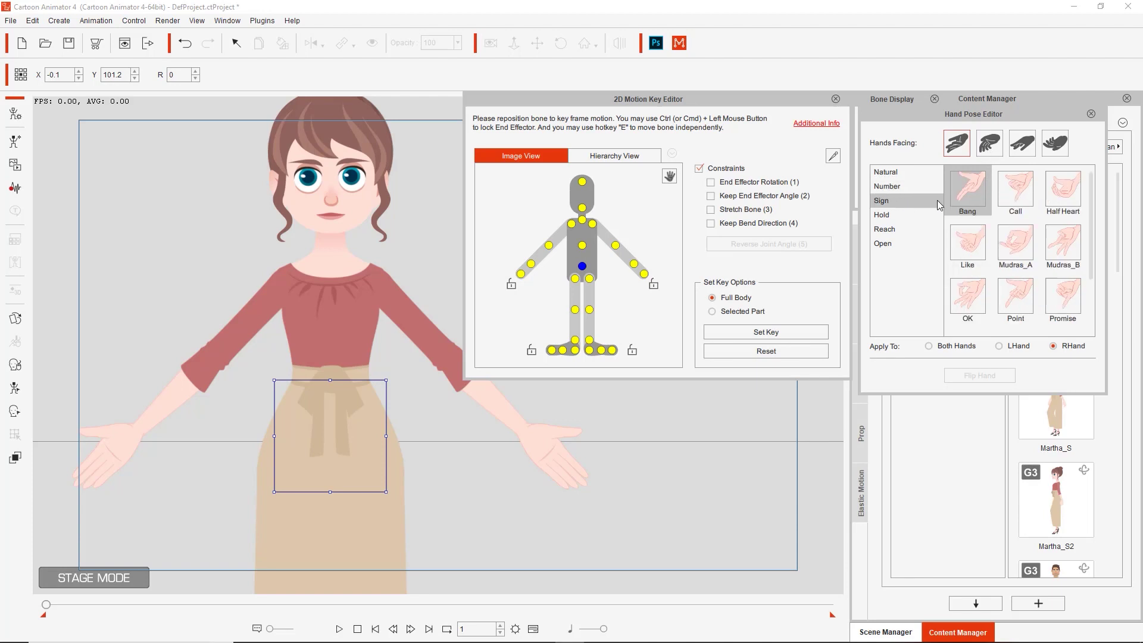
pyautogui.click(972, 198)
pyautogui.click(945, 350)
pyautogui.click(969, 189)
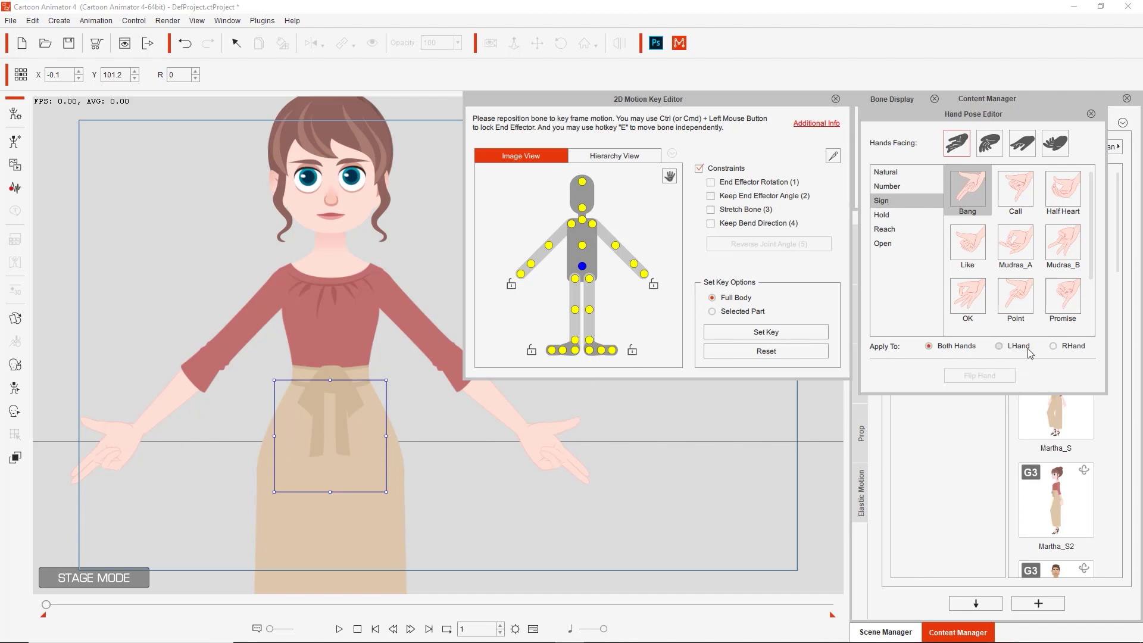
# Try the Call and Half Heart signs and the down-facing Like and Bang signs on the left hand only
pyautogui.click(1024, 193)
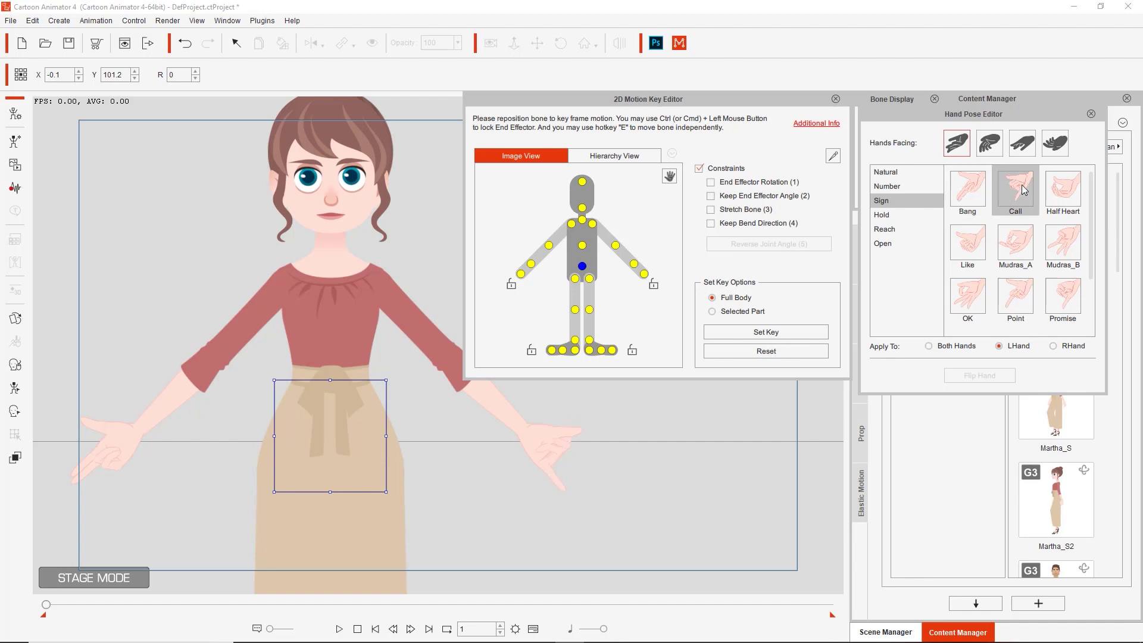
pyautogui.click(1067, 198)
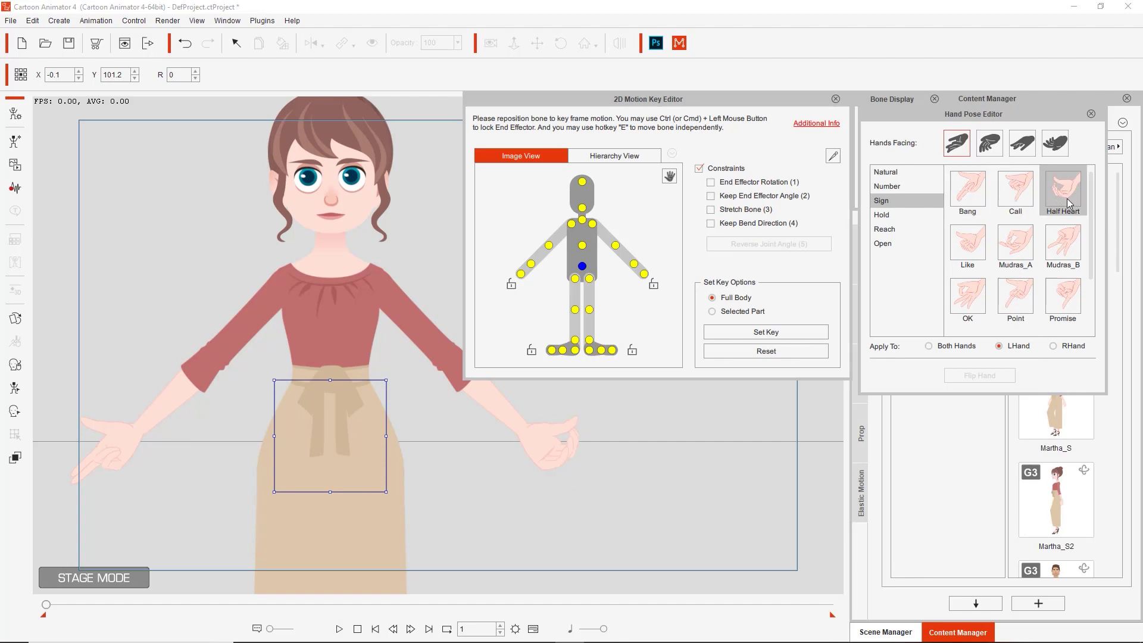
pyautogui.click(991, 149)
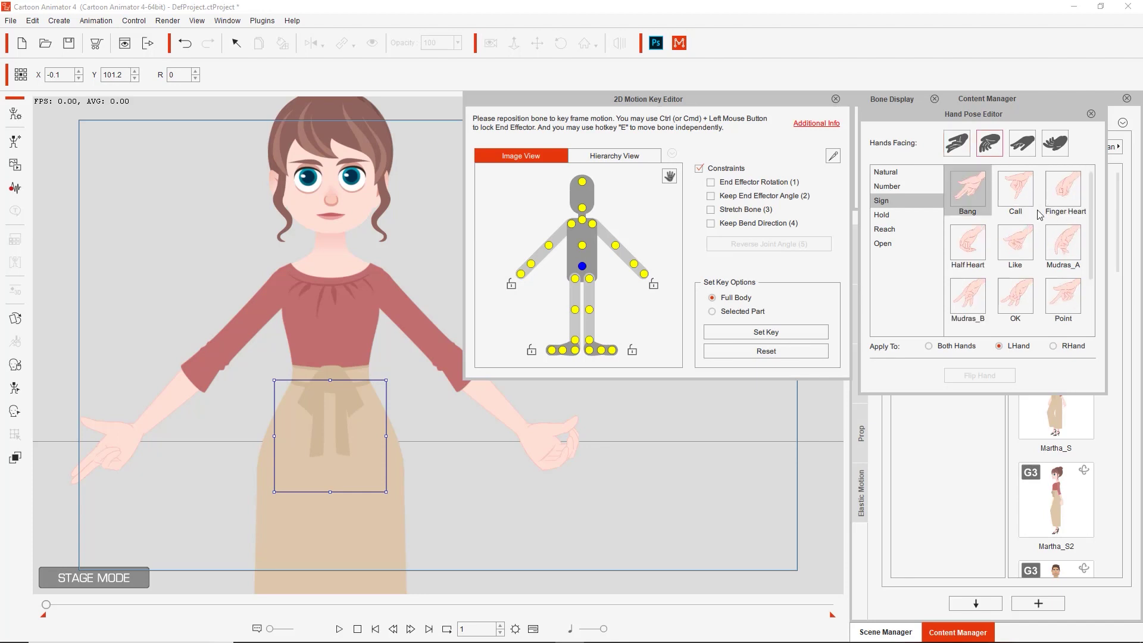
pyautogui.click(1026, 245)
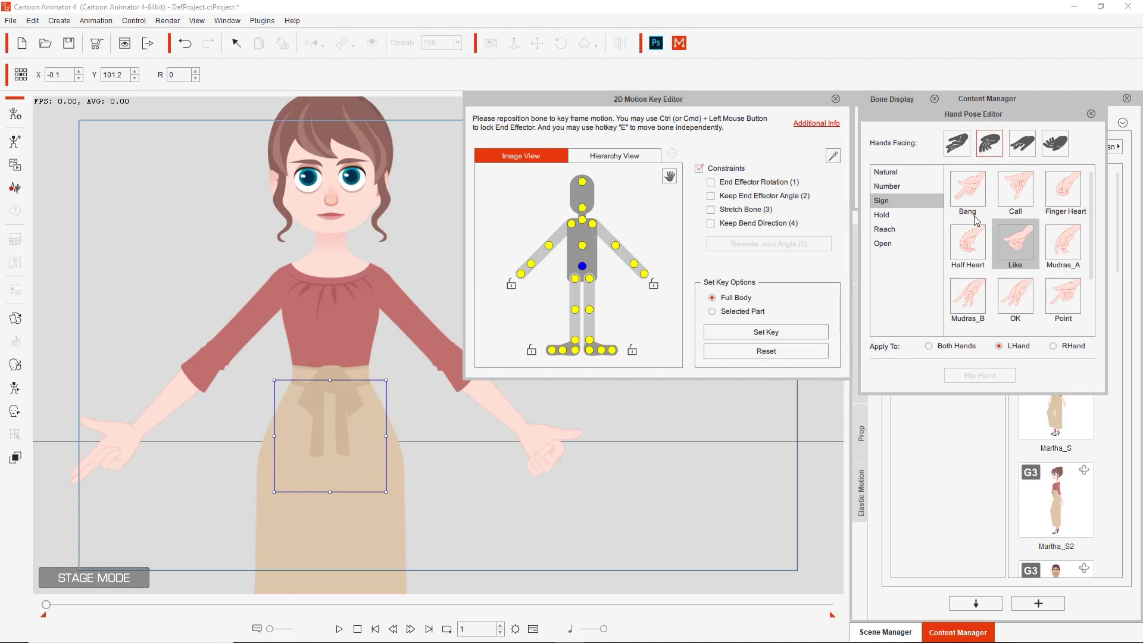
pyautogui.click(972, 189)
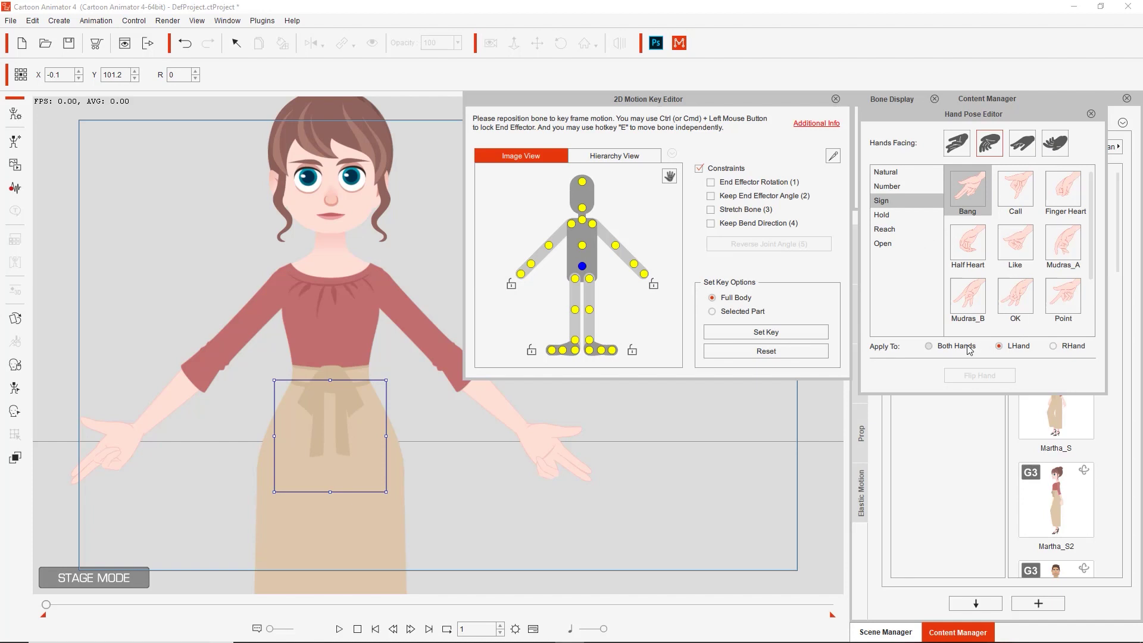
# Apply the Reach_A pose to both hands with the first hand-facing orientation, and list the Natural poses
pyautogui.click(902, 230)
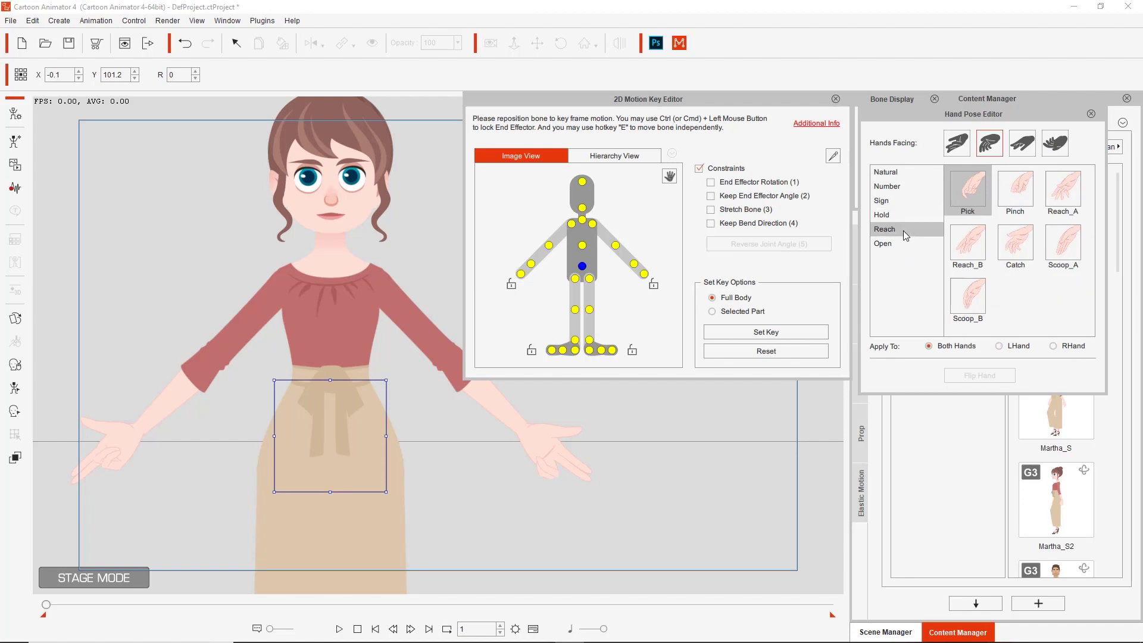
pyautogui.click(1066, 193)
pyautogui.click(965, 144)
pyautogui.click(1070, 196)
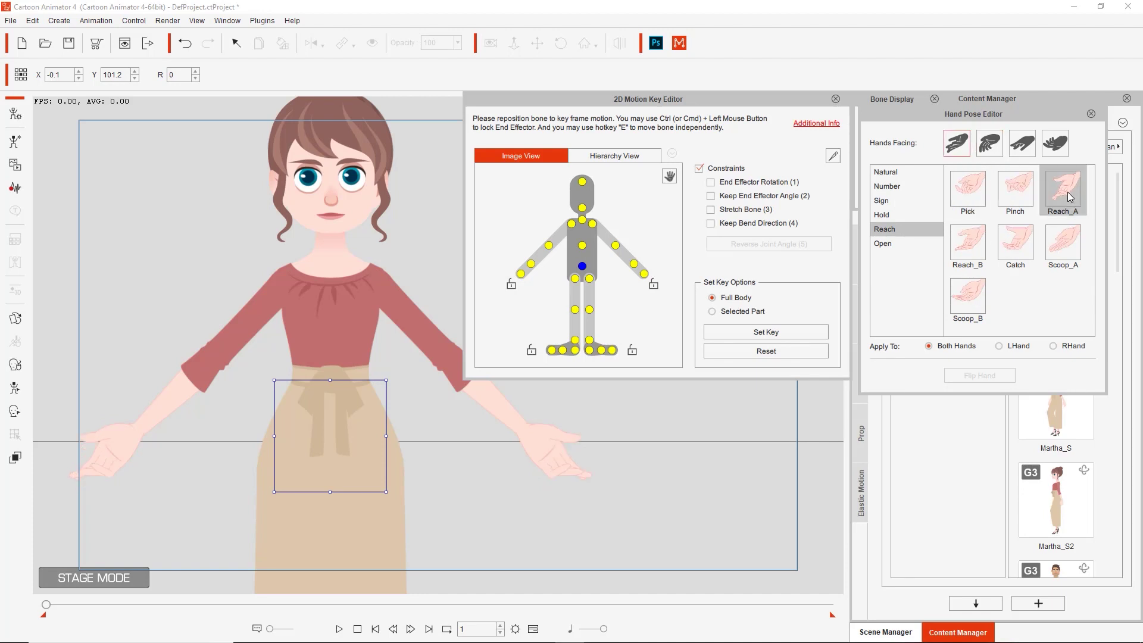
pyautogui.click(889, 187)
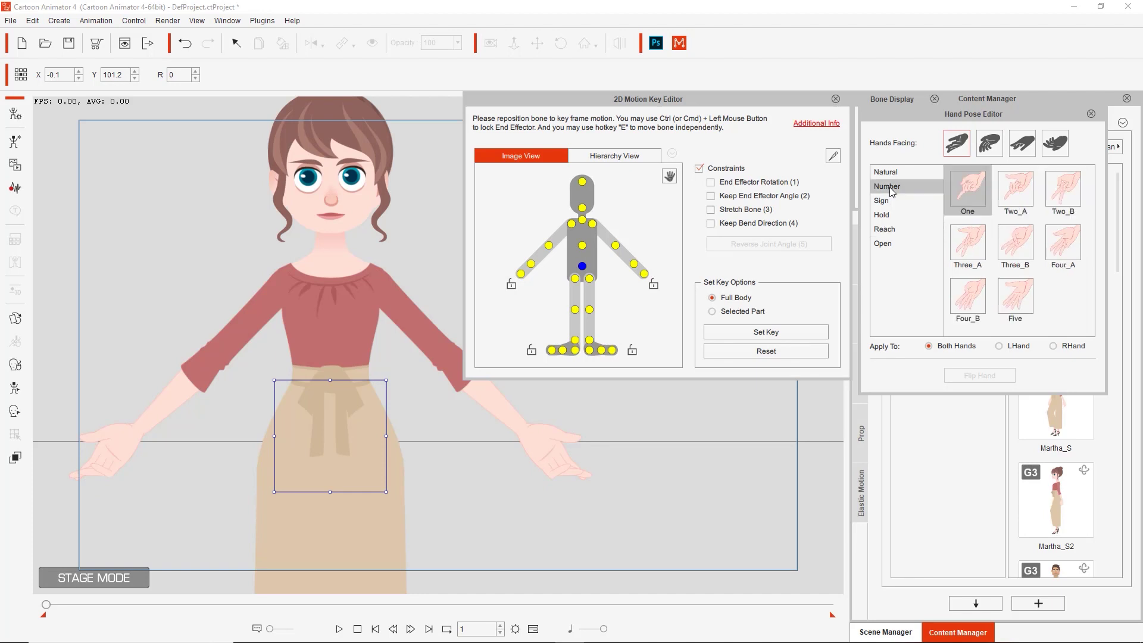
pyautogui.click(916, 172)
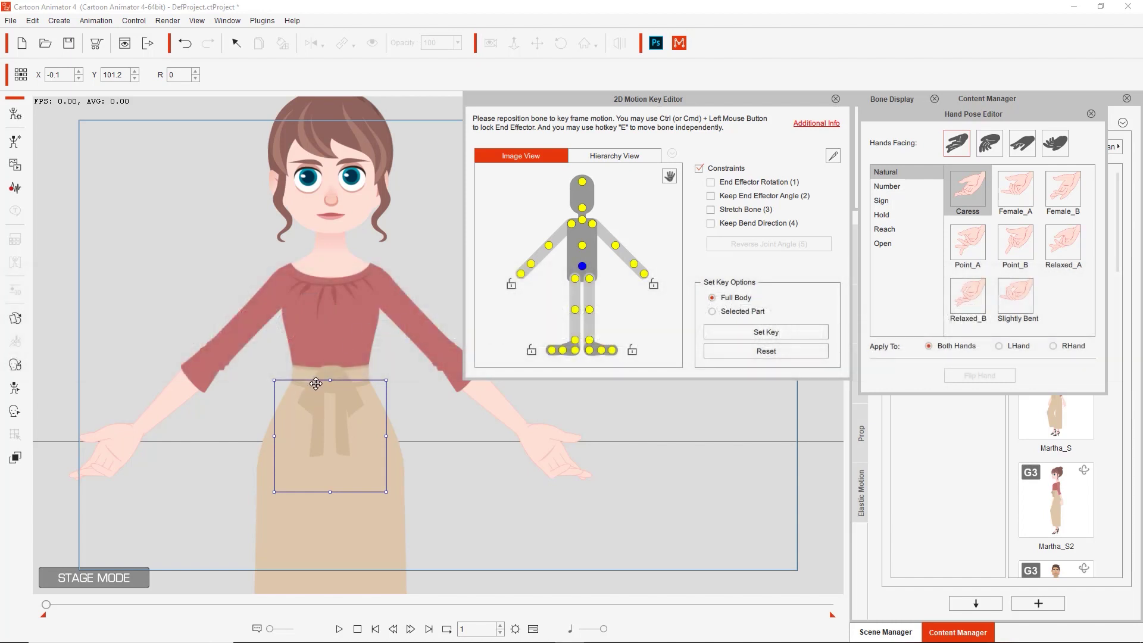
# Raise the character's right arm by rotating the upper arm and bending the elbow to about 104 degrees
pyautogui.moveTo(295, 366); pyautogui.dragTo(402, 384)
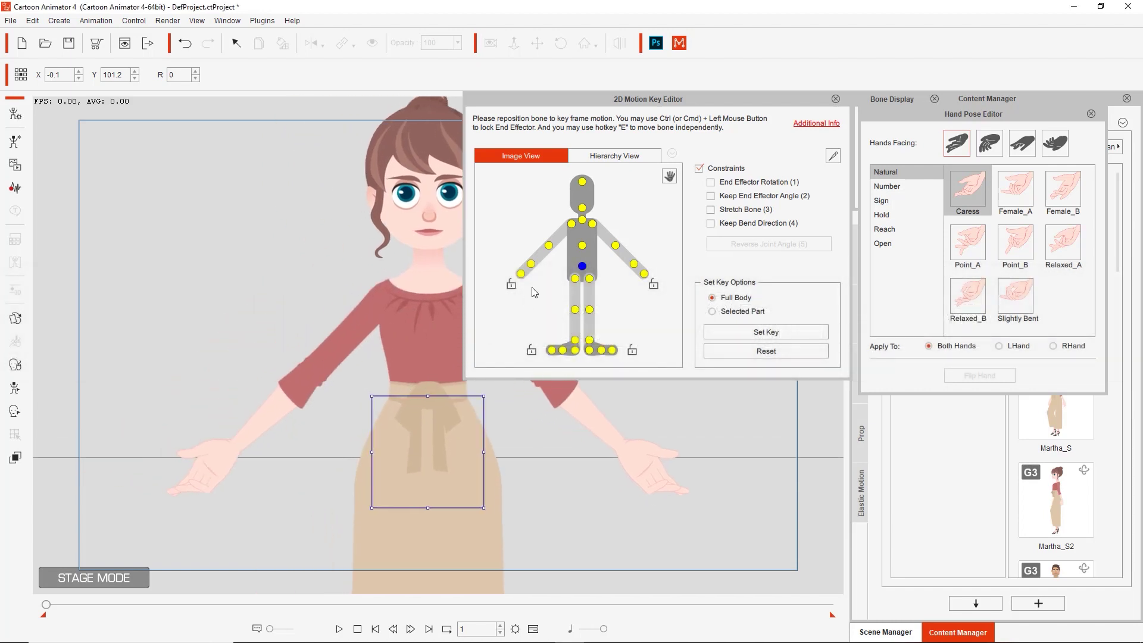
pyautogui.click(571, 224)
pyautogui.moveTo(398, 361)
pyautogui.mouseDown()
pyautogui.moveTo(378, 358)
pyautogui.moveTo(378, 367)
pyautogui.mouseUp()
pyautogui.click(548, 245)
pyautogui.moveTo(336, 388); pyautogui.dragTo(155, 409)
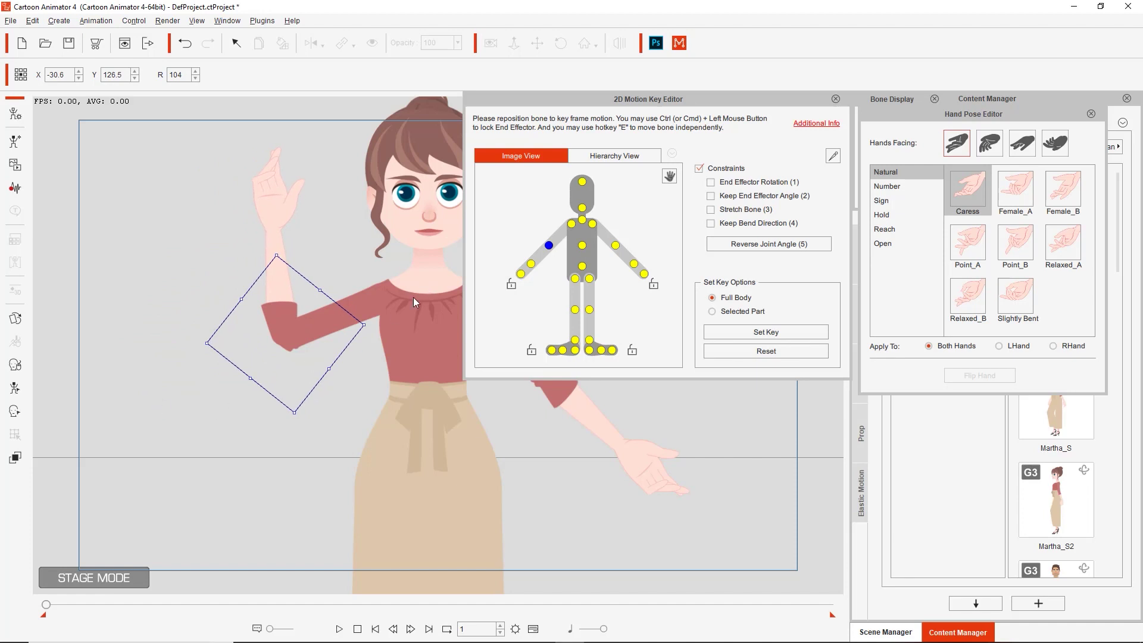
# Adjust the raised right arm by rotating its shoulder bone to about 32 degrees
pyautogui.moveTo(419, 287); pyautogui.dragTo(363, 373)
pyautogui.scroll(5, 363, 368)
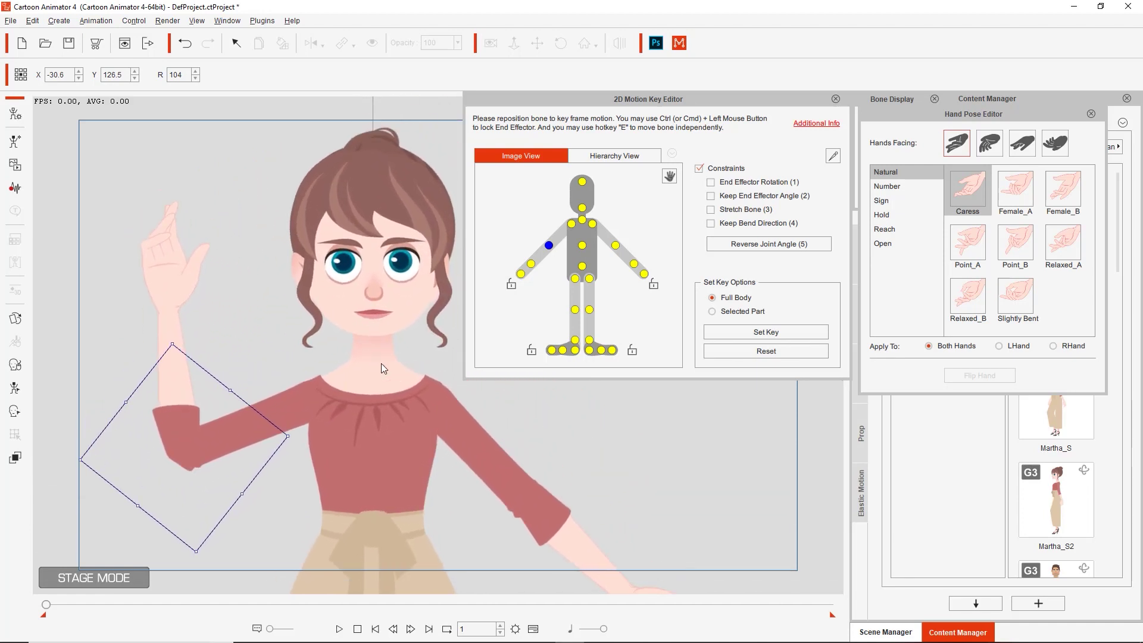
pyautogui.click(570, 224)
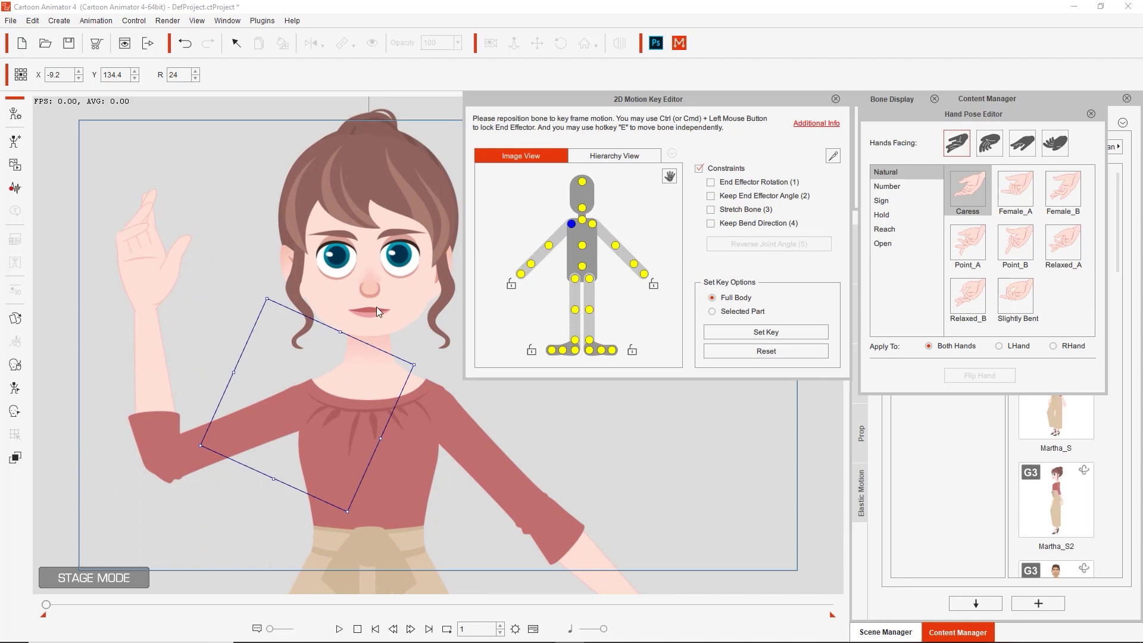
pyautogui.moveTo(398, 425); pyautogui.dragTo(393, 437)
pyautogui.moveTo(305, 399)
pyautogui.mouseDown()
pyautogui.moveTo(299, 415)
pyautogui.moveTo(293, 404)
pyautogui.mouseUp()
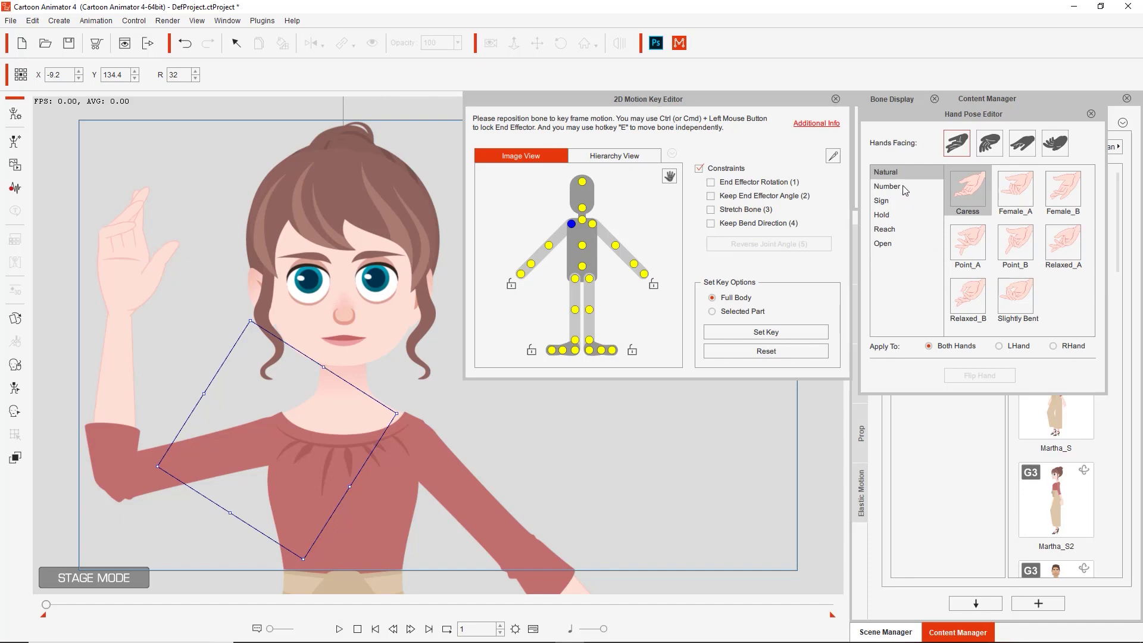
# Apply the Relaxed_A natural pose to both hands, and set the right hand to the down-facing Five number pose
pyautogui.click(1072, 251)
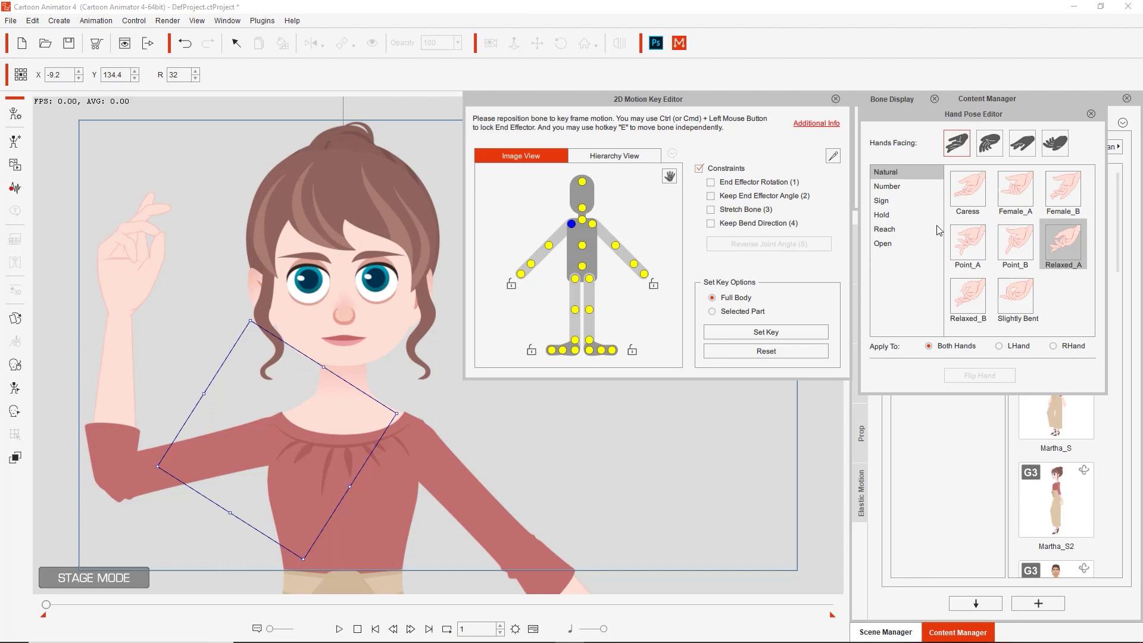
pyautogui.click(986, 150)
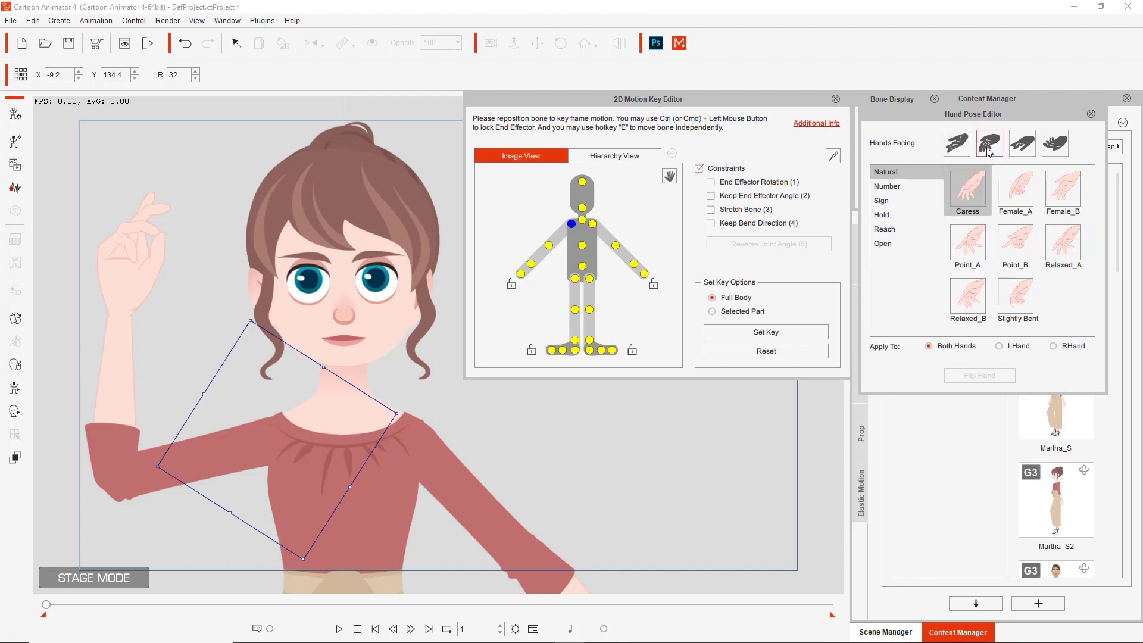
pyautogui.click(892, 186)
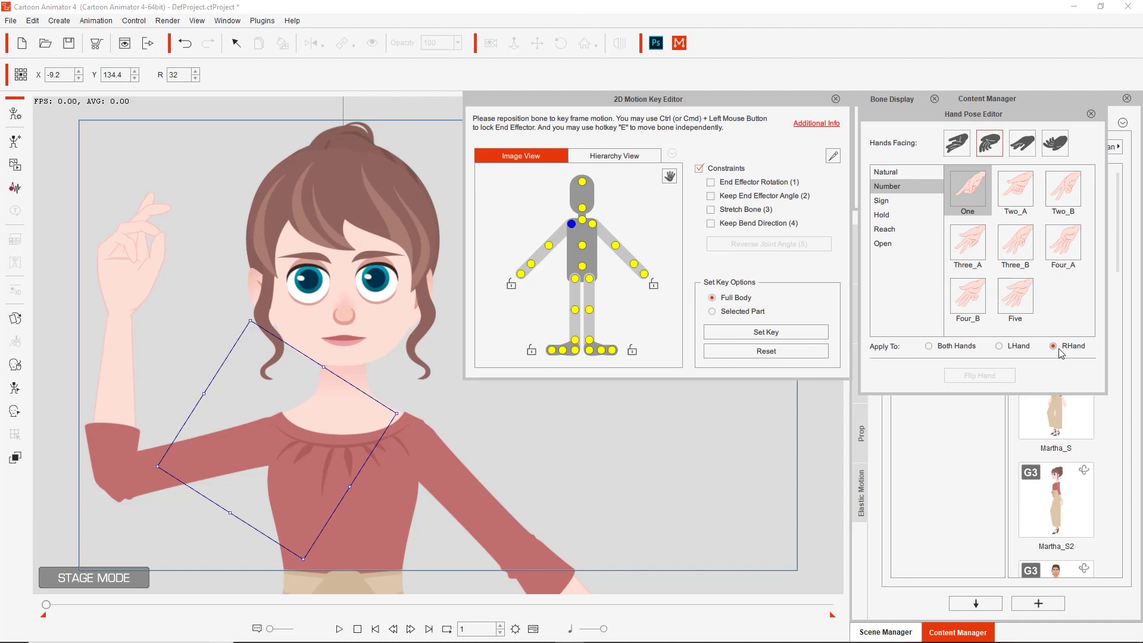
pyautogui.click(1014, 297)
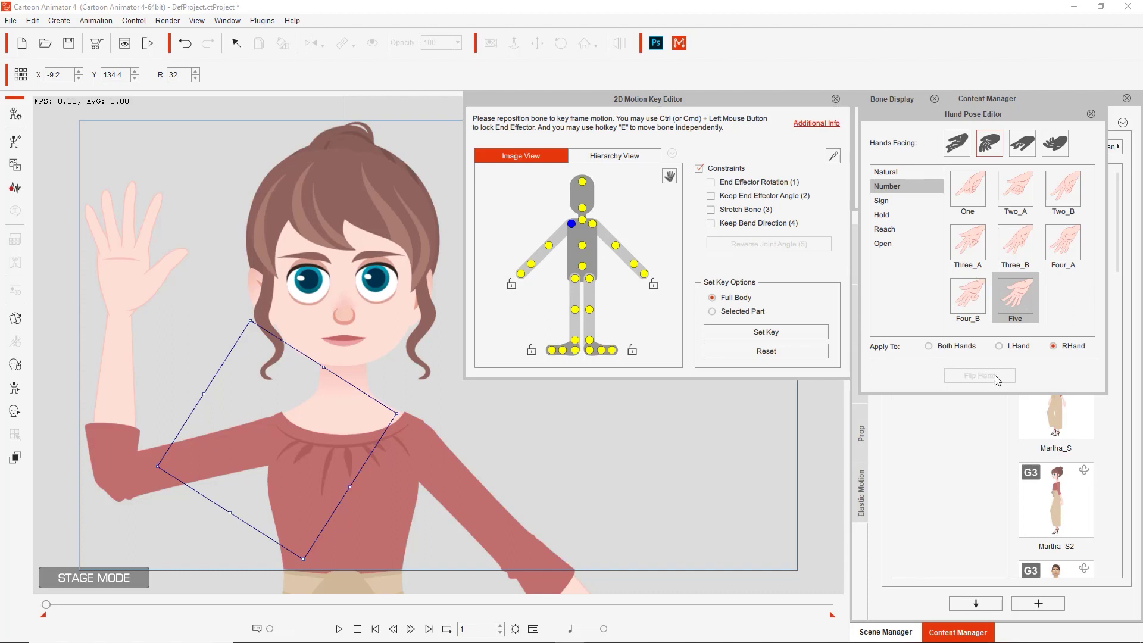
# Select the right hand's bone, flip the hand and flip it back
pyautogui.click(532, 264)
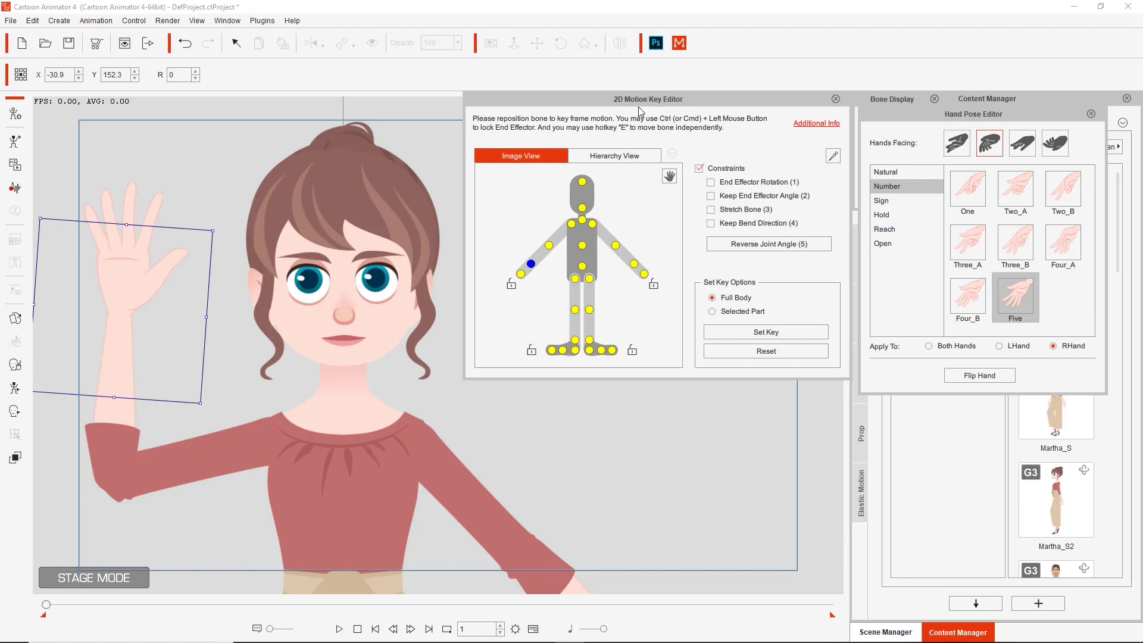
pyautogui.click(990, 375)
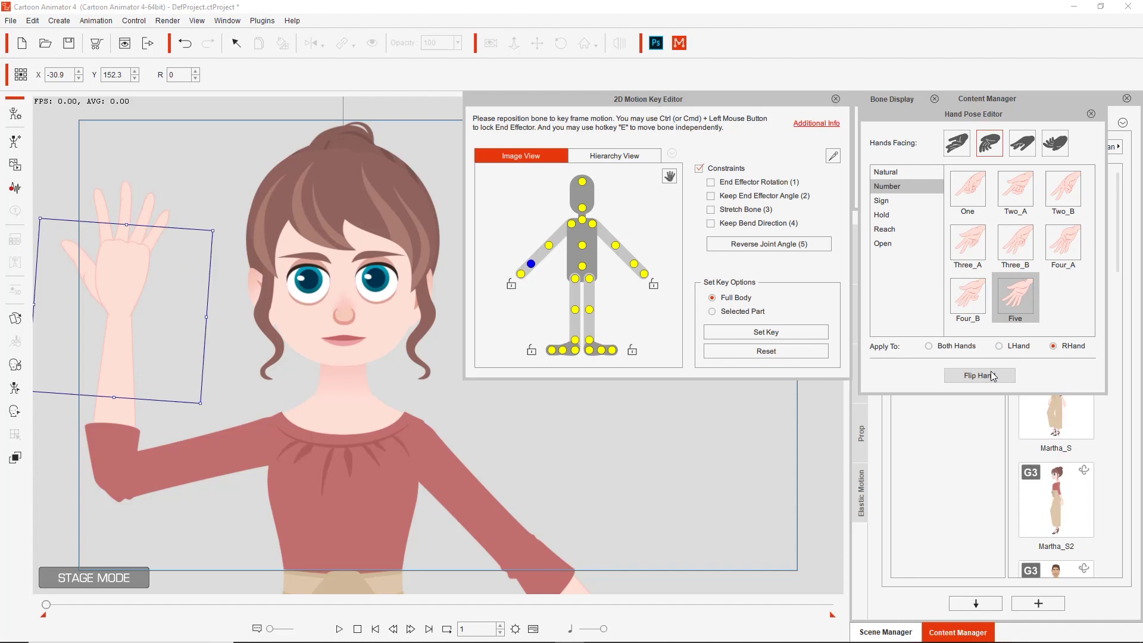
pyautogui.click(989, 372)
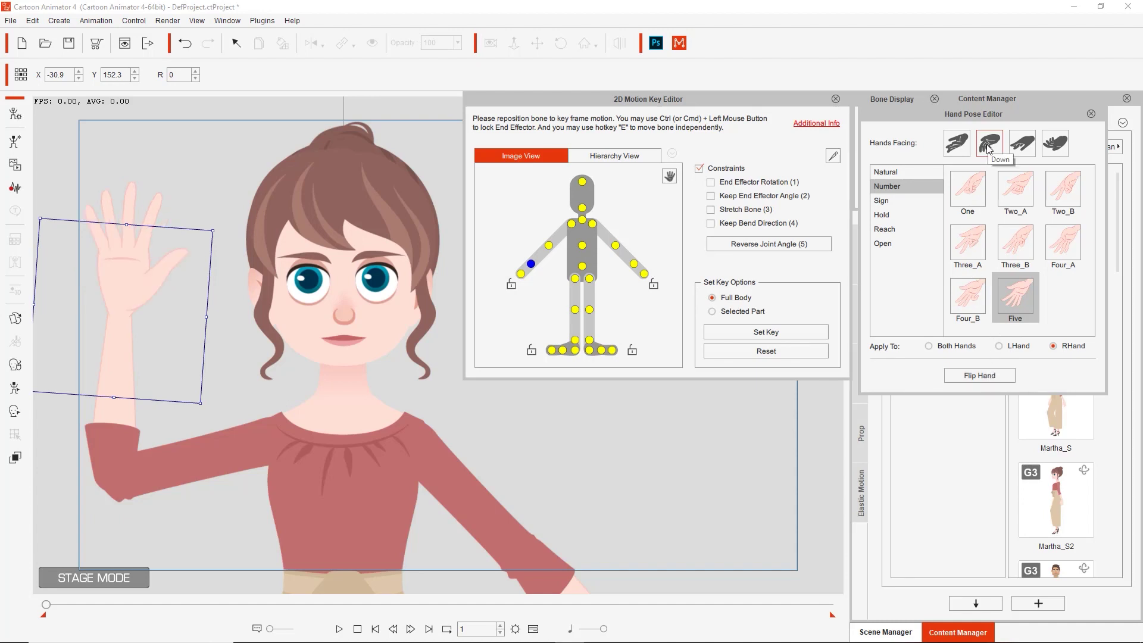
# Try the Five pose in the fourth hand-facing orientation on the right hand, and restore the down-facing Five
pyautogui.click(1059, 147)
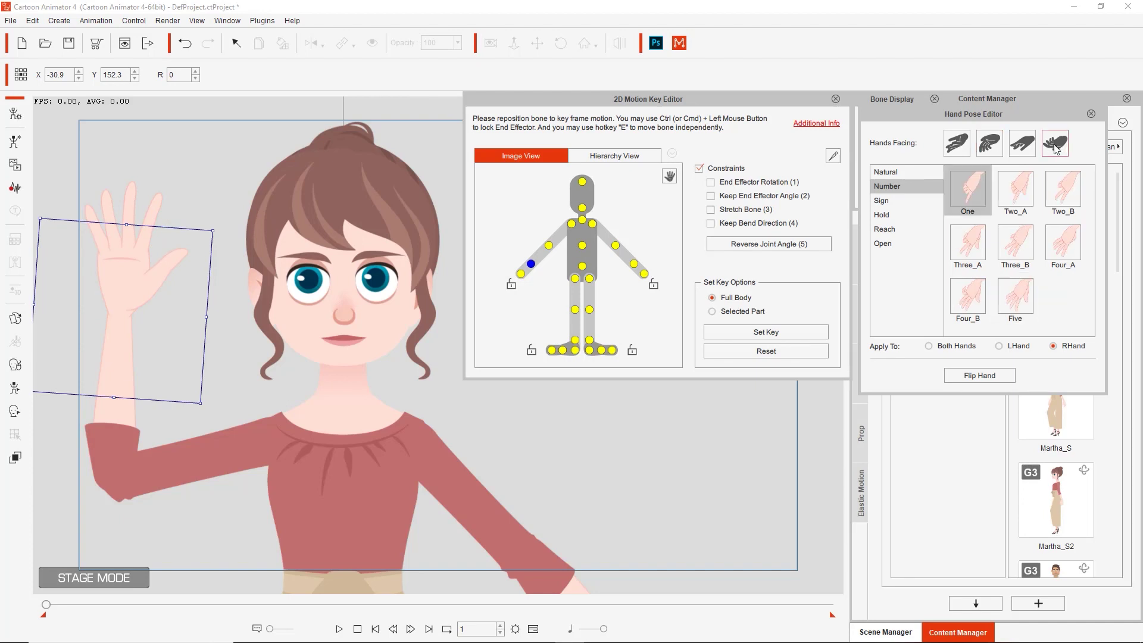
pyautogui.click(1019, 298)
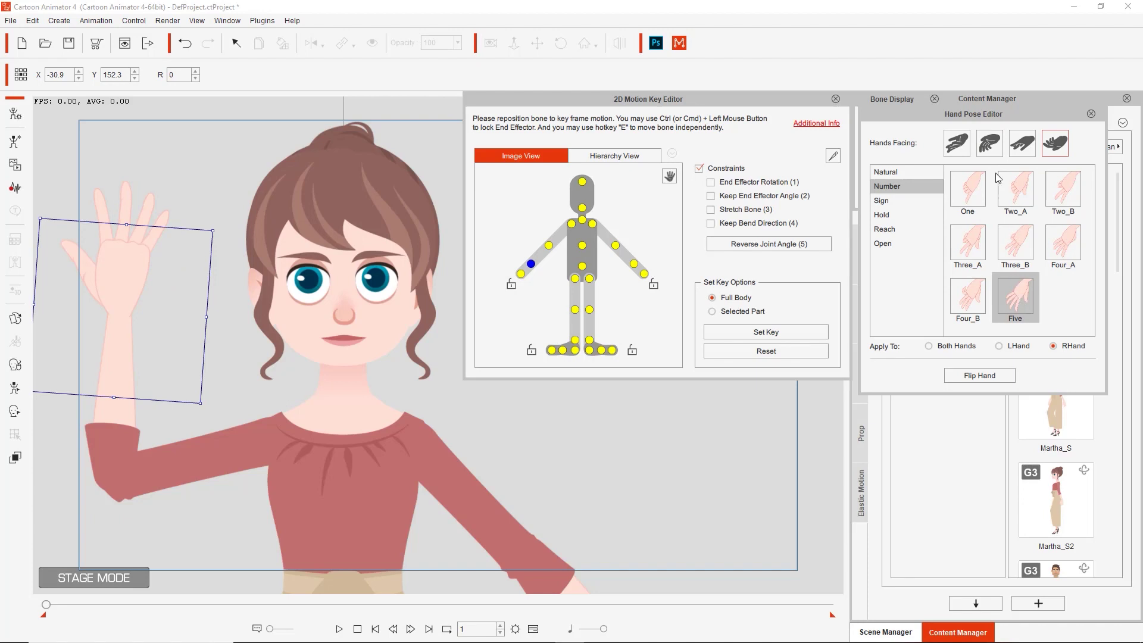
pyautogui.click(990, 149)
pyautogui.click(1019, 295)
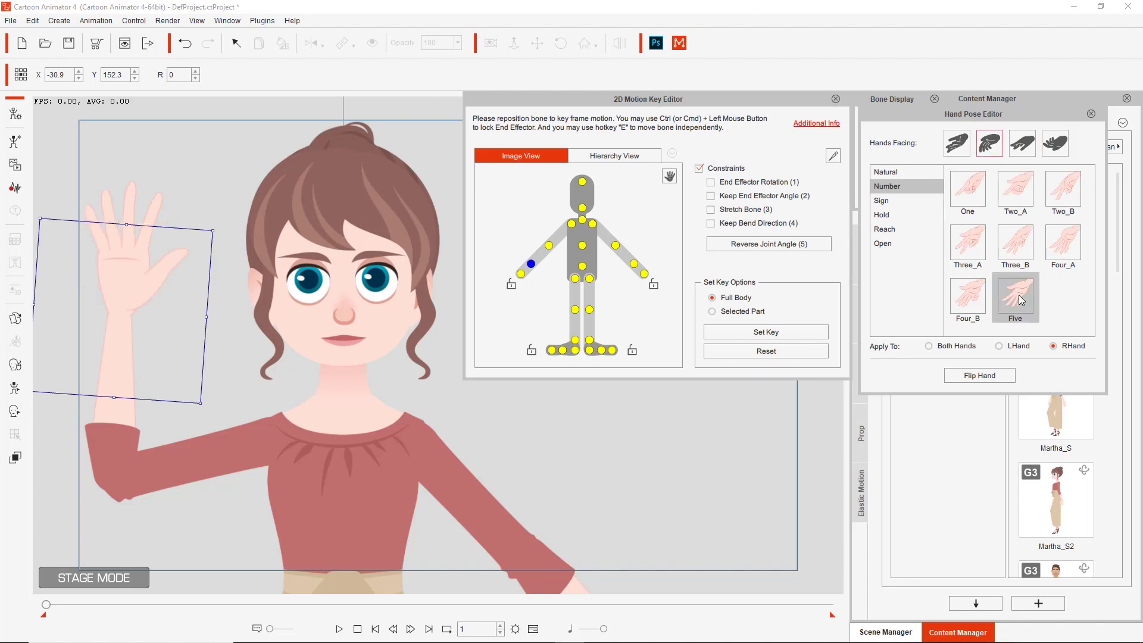
# Flip the right hand back and forth several times, ending in its original orientation
pyautogui.click(992, 374)
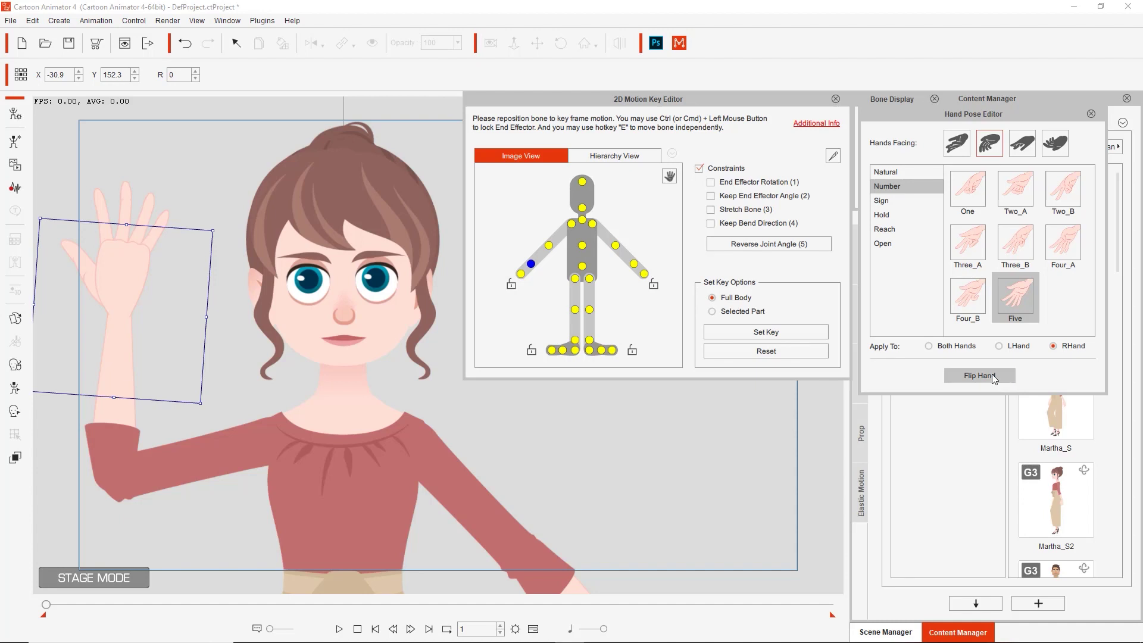
pyautogui.click(992, 374)
pyautogui.click(991, 374)
pyautogui.click(992, 374)
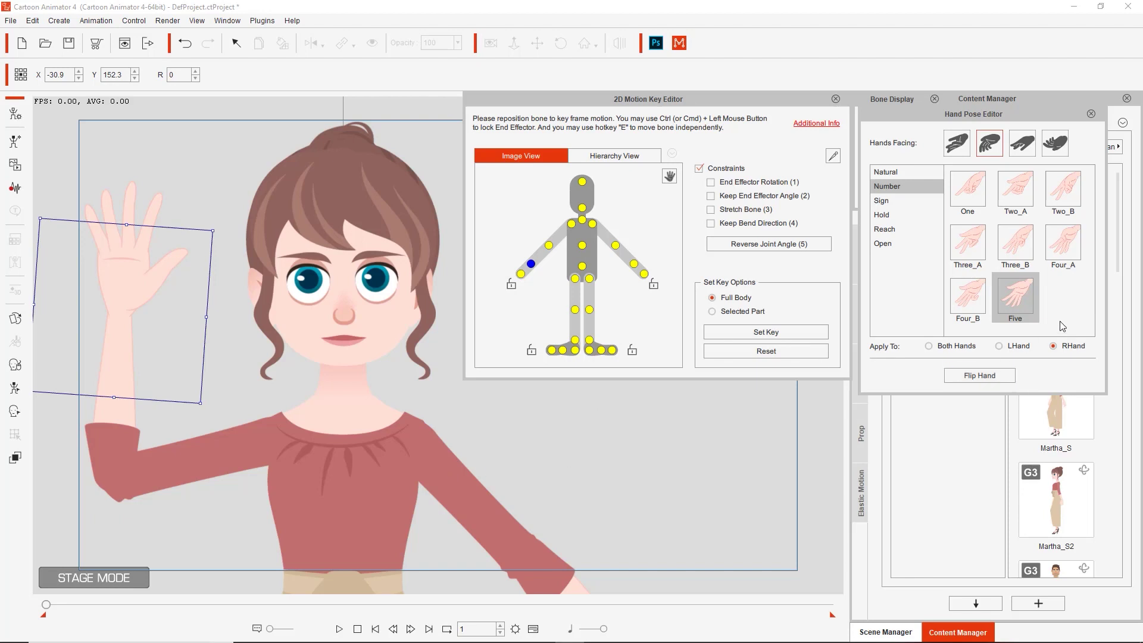
# Show the timeline's motion tracks and hide the Transform, Sprite, Hip_T and Hip_S tracks
pyautogui.click(533, 628)
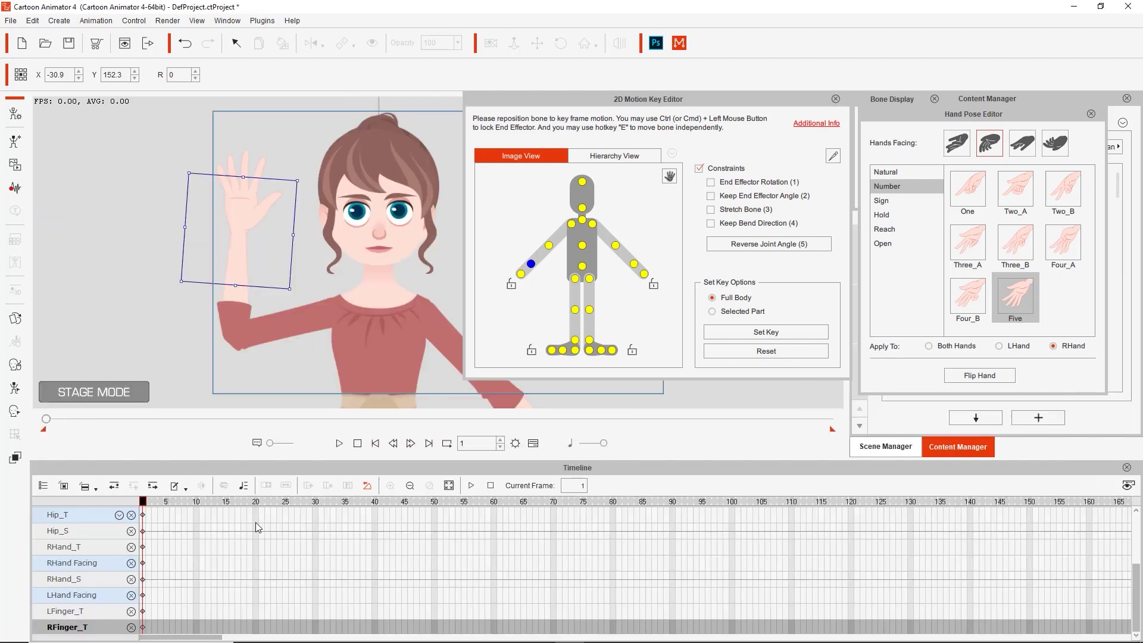
pyautogui.scroll(3, 256, 523)
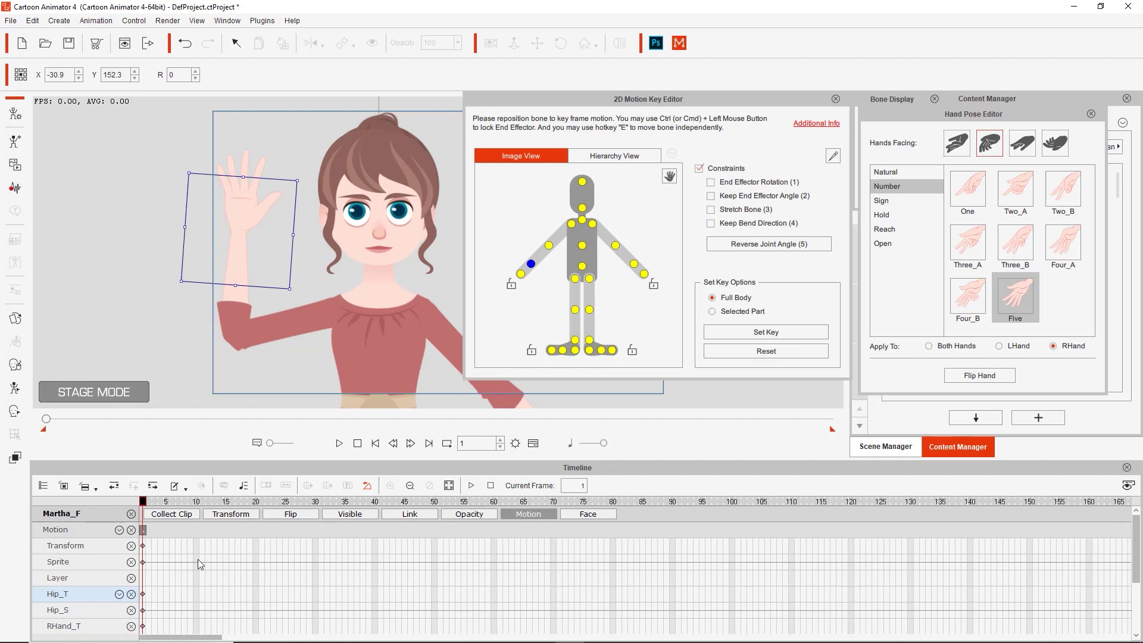
pyautogui.click(131, 546)
pyautogui.click(131, 546)
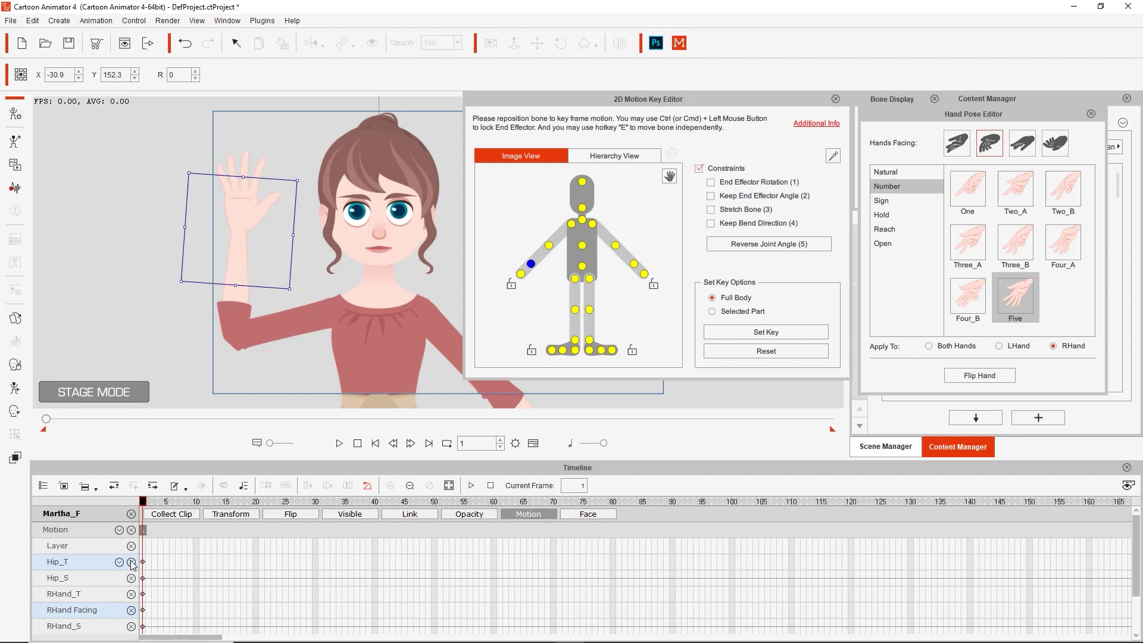
pyautogui.click(131, 562)
pyautogui.click(131, 562)
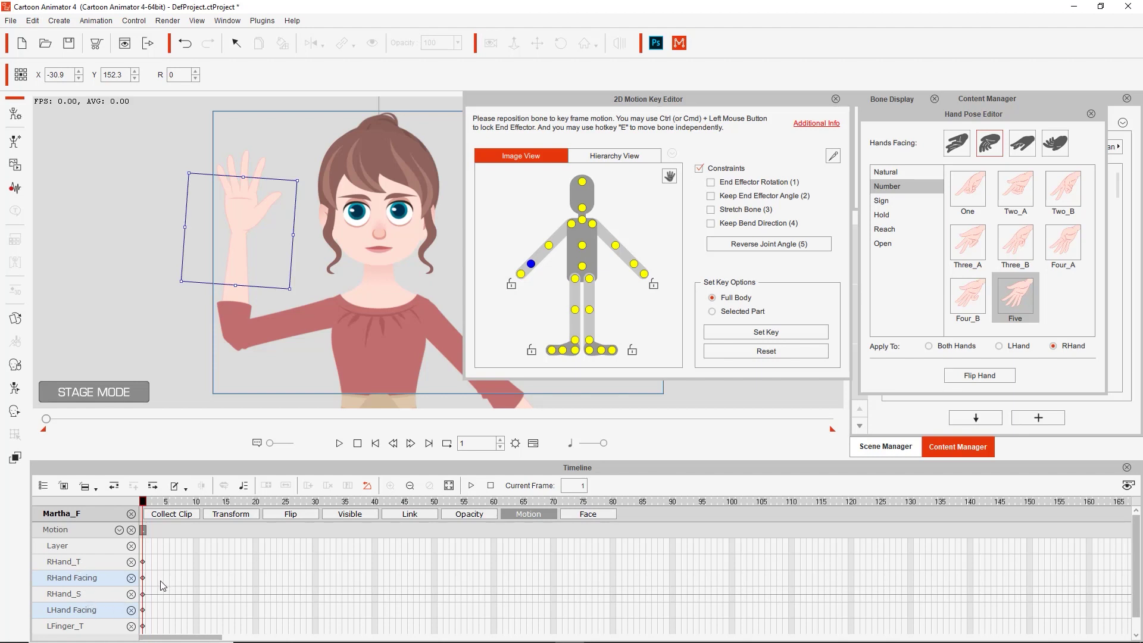
# Key the right hand's down-facing Five pose at frame 10 and the Fist_A hold pose at frame 15
pyautogui.moveTo(171, 502); pyautogui.dragTo(196, 503)
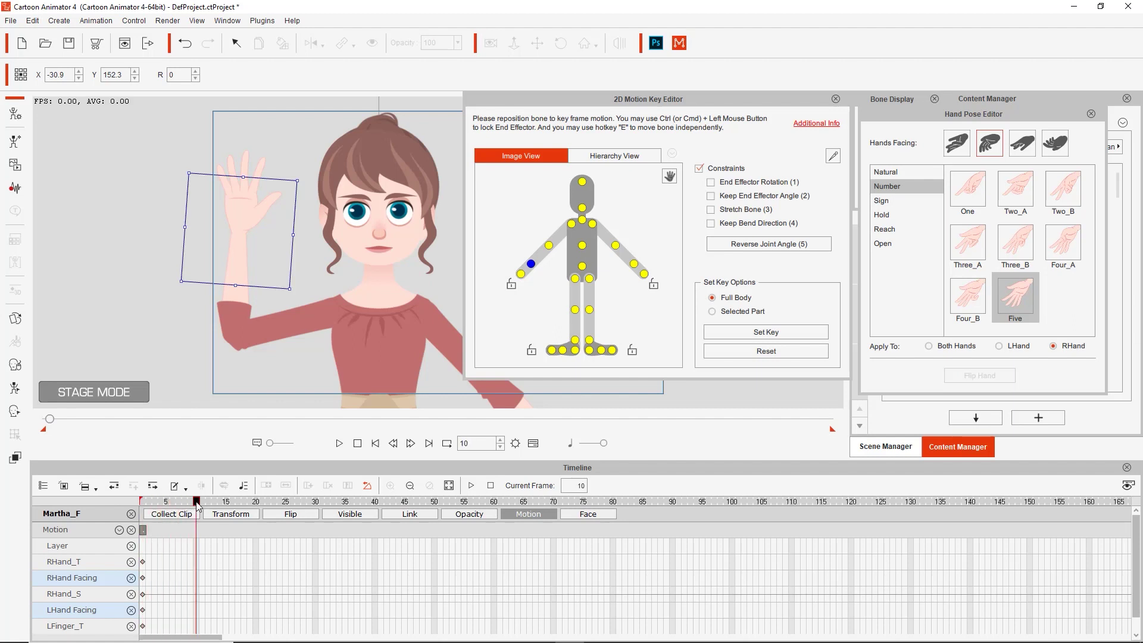
pyautogui.click(1018, 302)
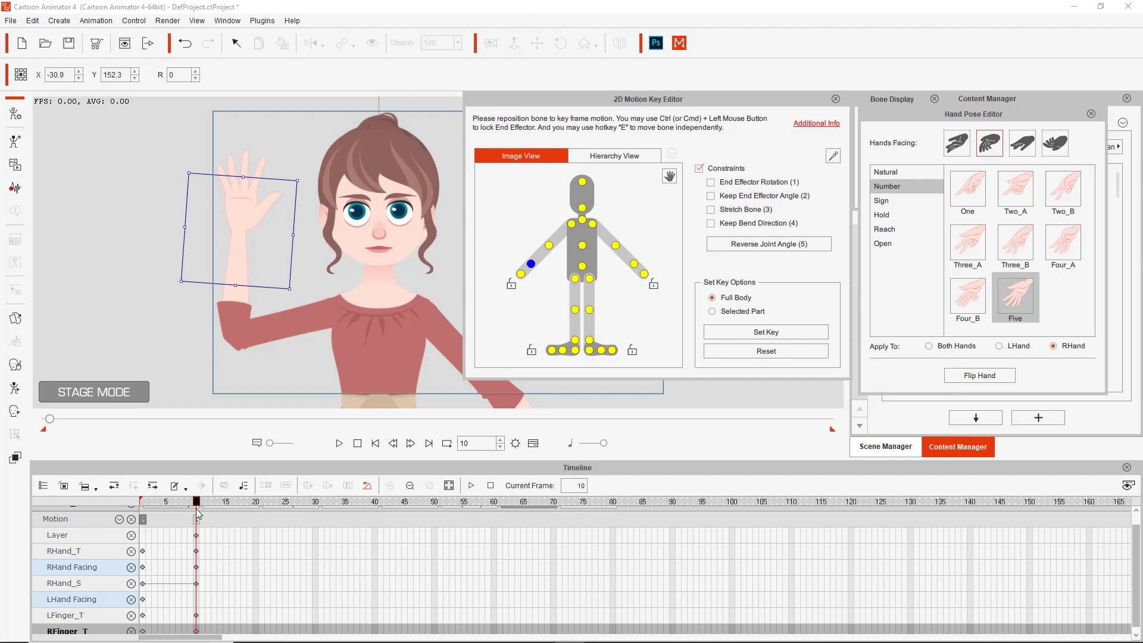
pyautogui.moveTo(197, 502); pyautogui.dragTo(227, 503)
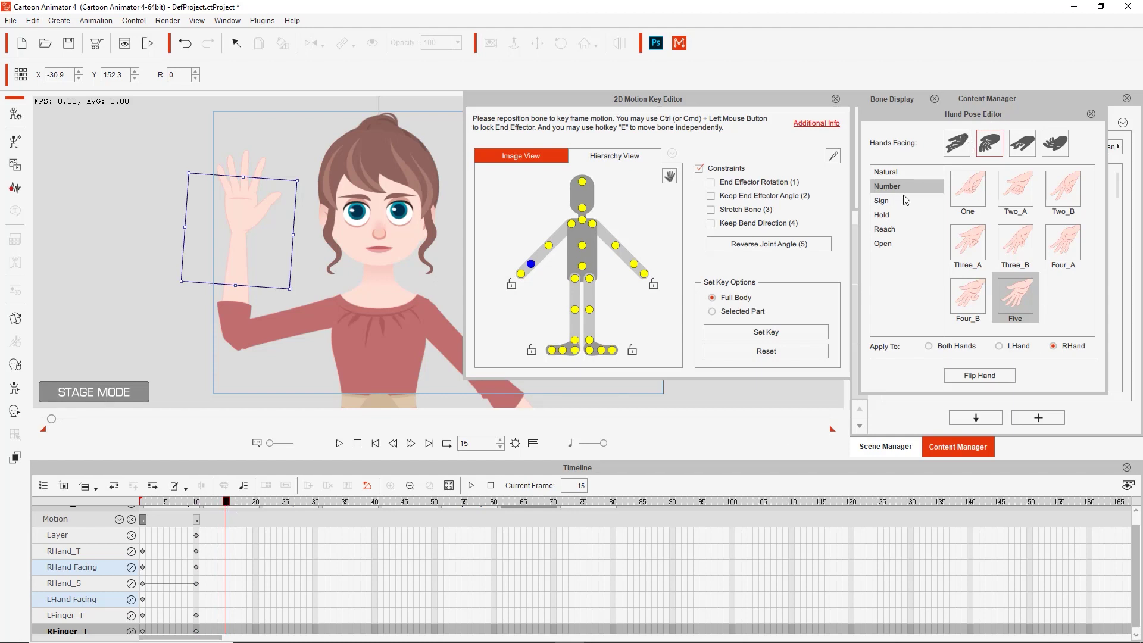
pyautogui.click(894, 216)
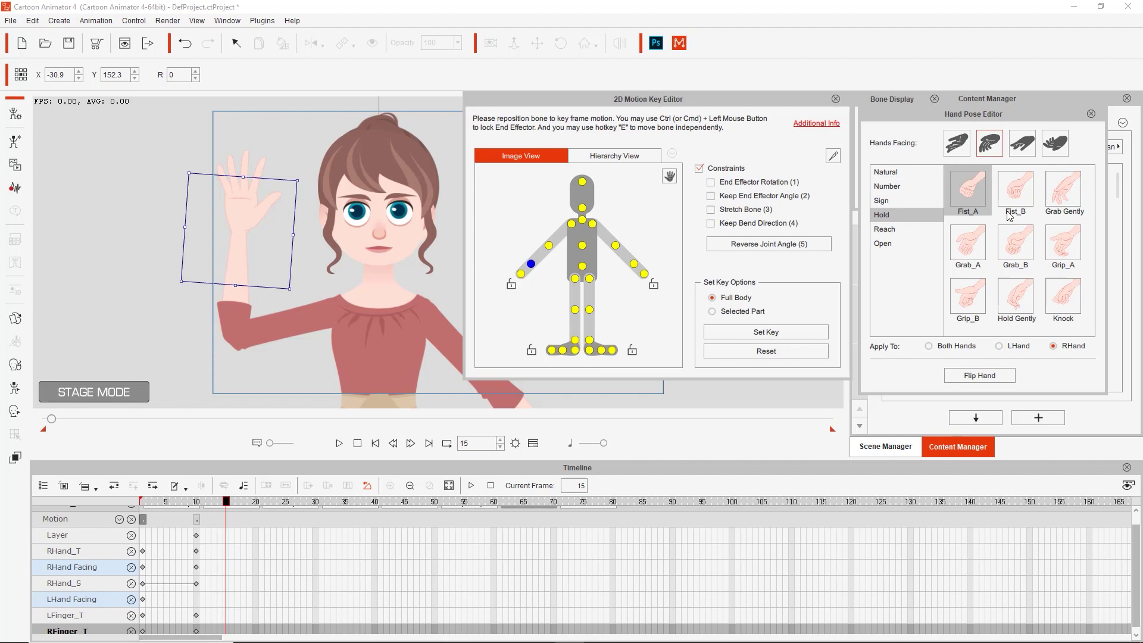
pyautogui.click(969, 194)
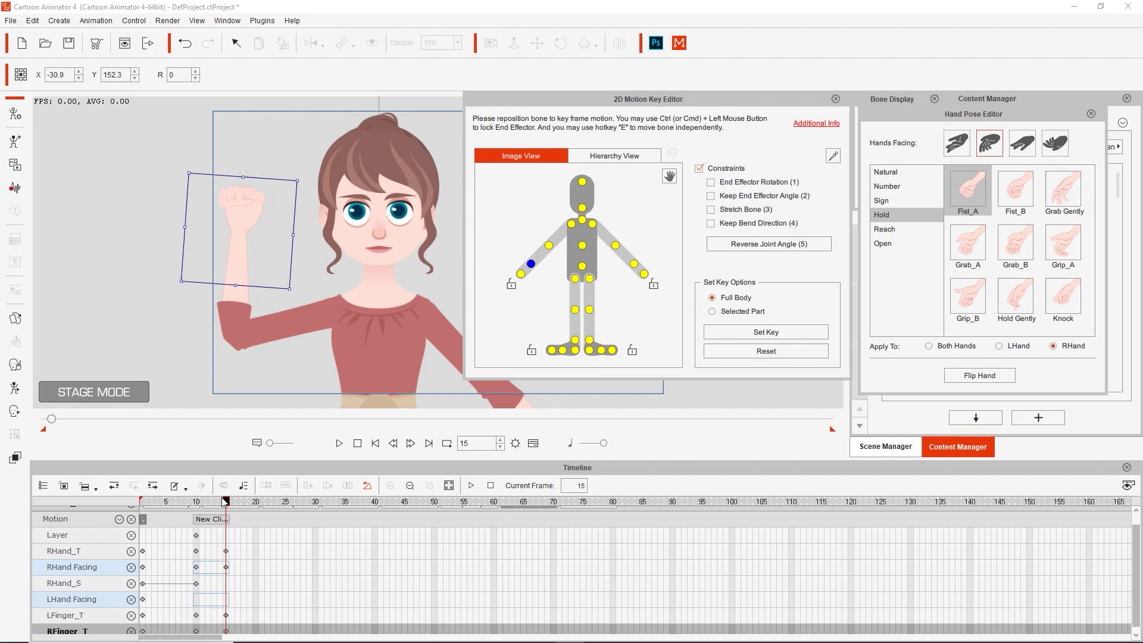
# Preview the hand closing between frames 10 and 15, and flip the fist at frame 16, selecting its RHand Facing key
pyautogui.moveTo(225, 505); pyautogui.dragTo(198, 511)
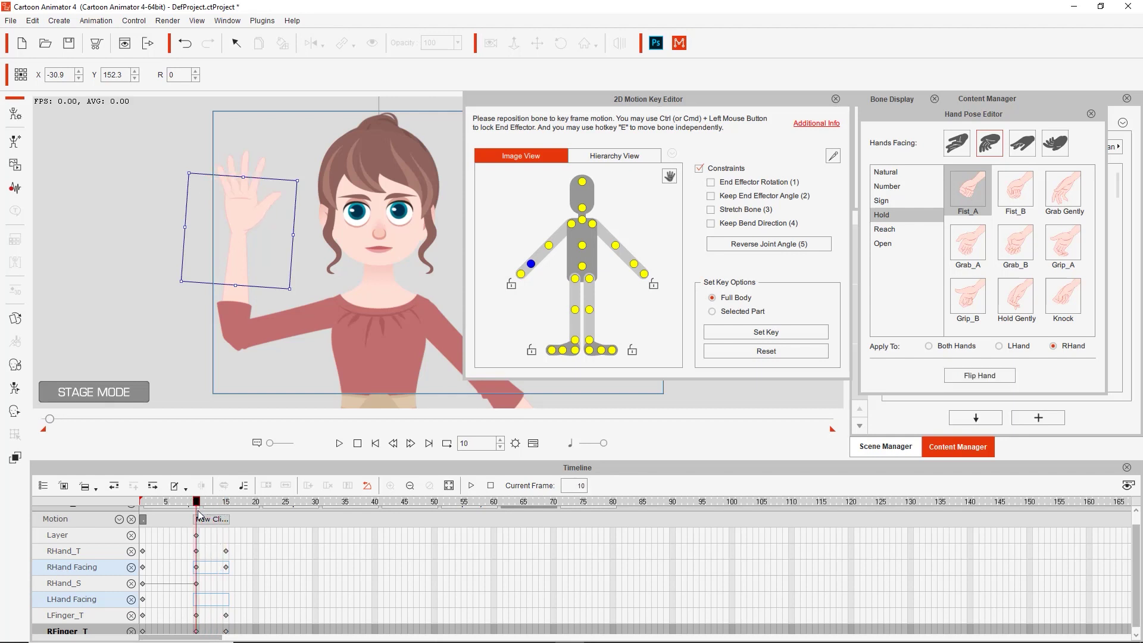
pyautogui.moveTo(199, 514); pyautogui.dragTo(230, 515)
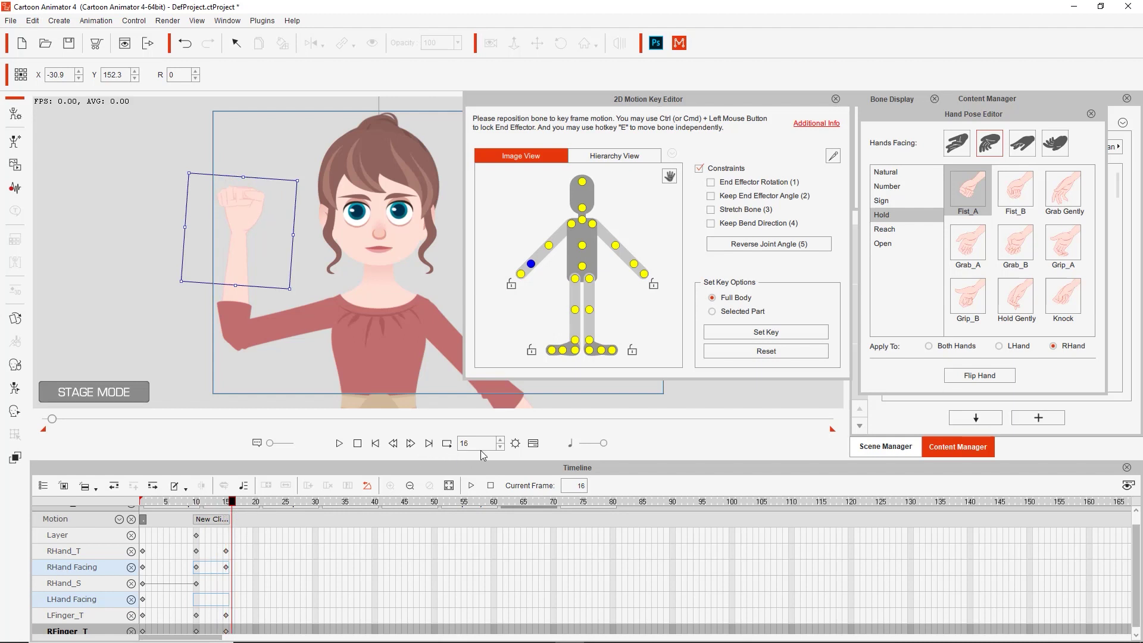
pyautogui.click(980, 377)
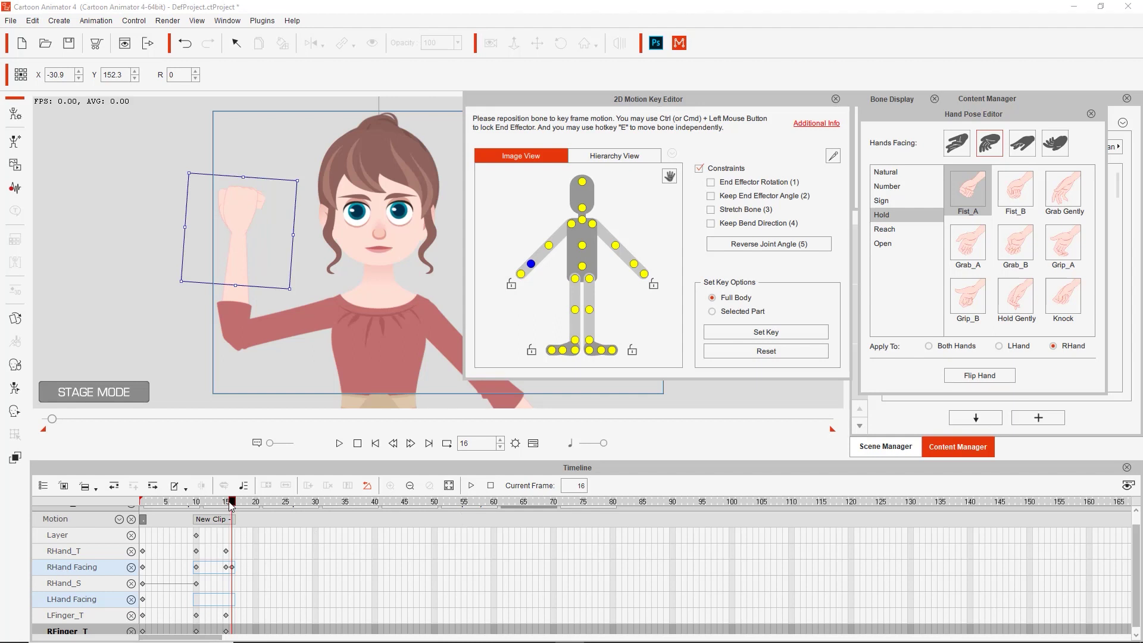
pyautogui.click(235, 569)
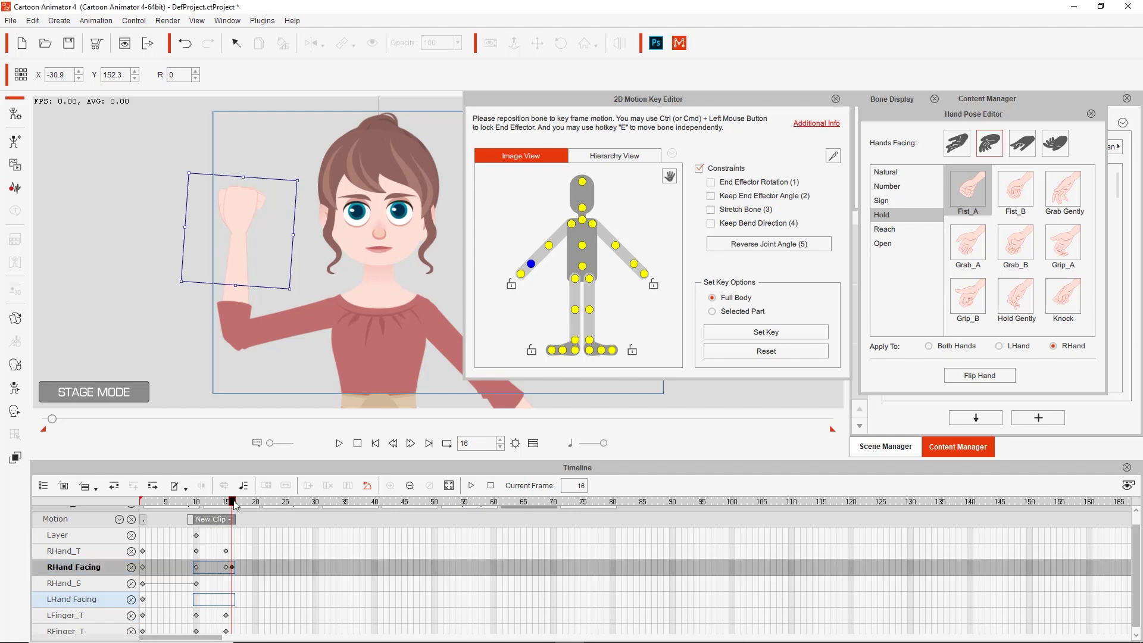
# Key the Four_A number pose in the fourth hand-facing direction at frame 20 and preview the transition from frame 15
pyautogui.moveTo(232, 502); pyautogui.dragTo(256, 504)
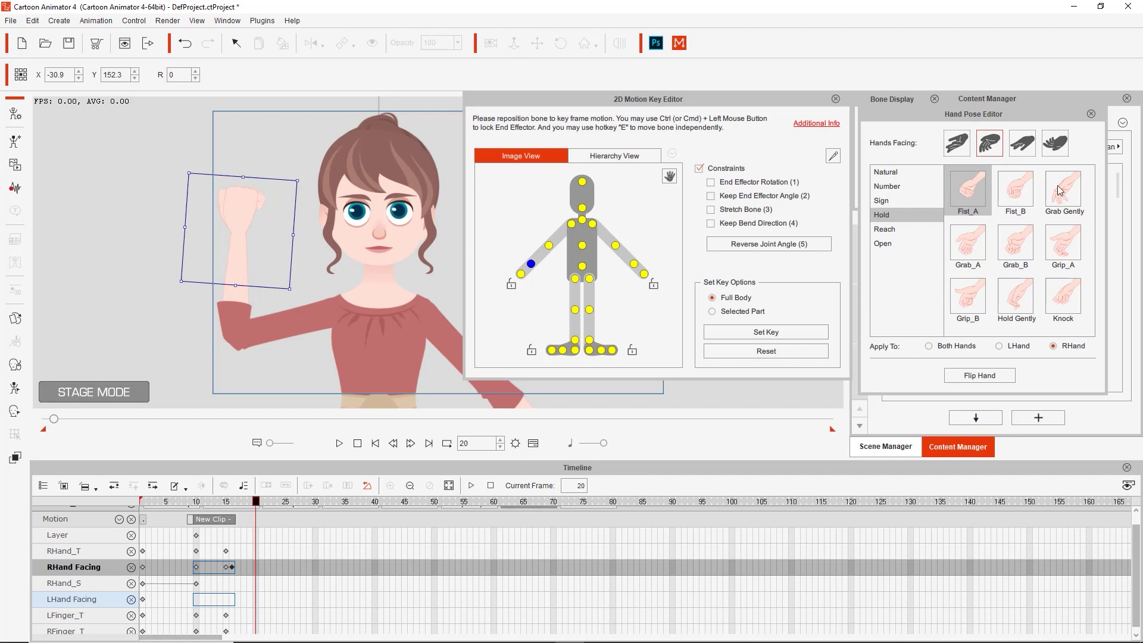
pyautogui.click(1056, 144)
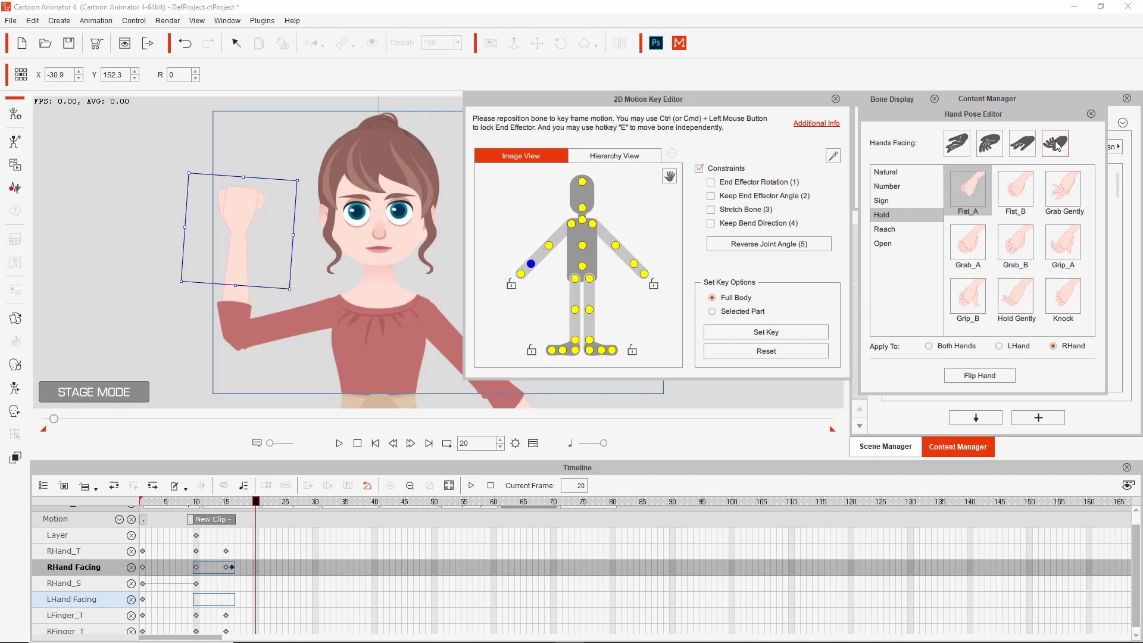
pyautogui.click(896, 188)
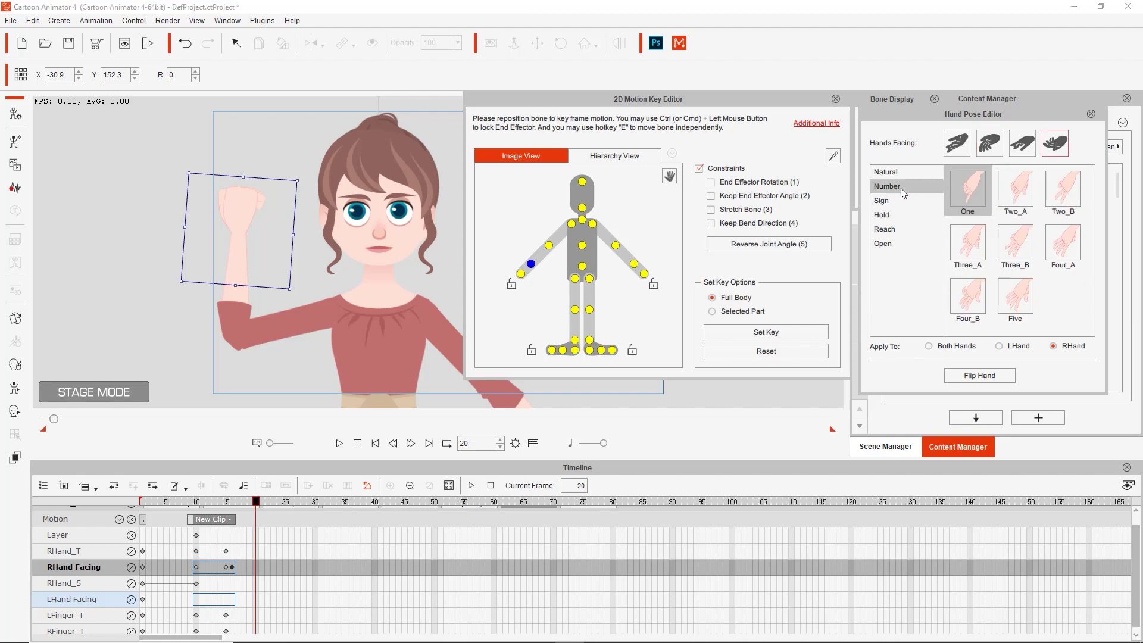
pyautogui.click(968, 297)
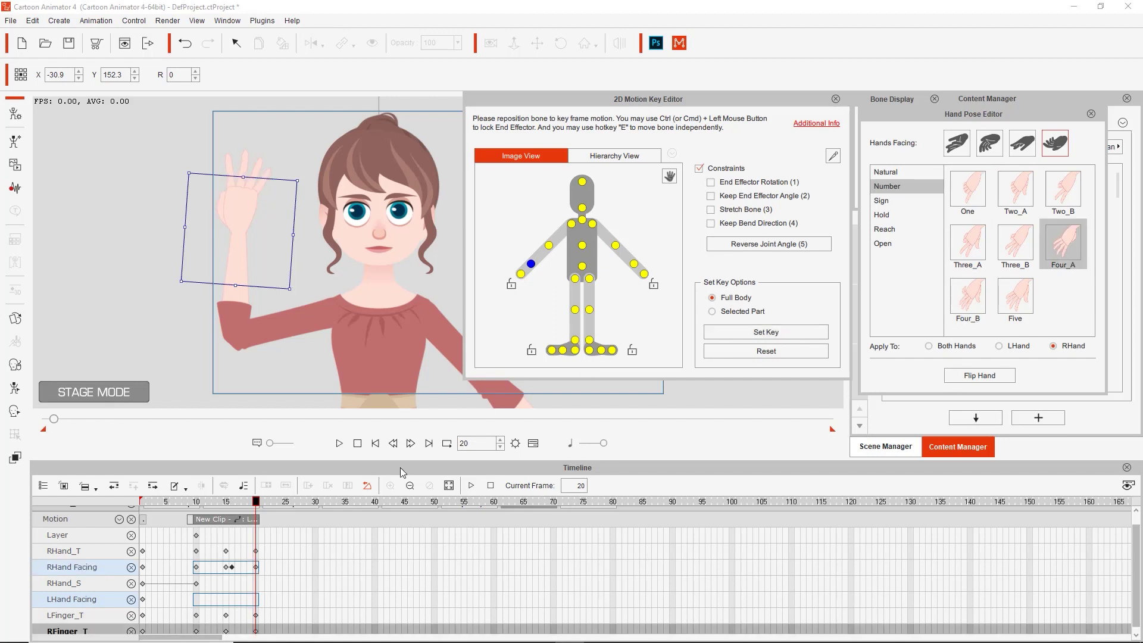
pyautogui.click(224, 503)
pyautogui.moveTo(225, 505); pyautogui.dragTo(251, 506)
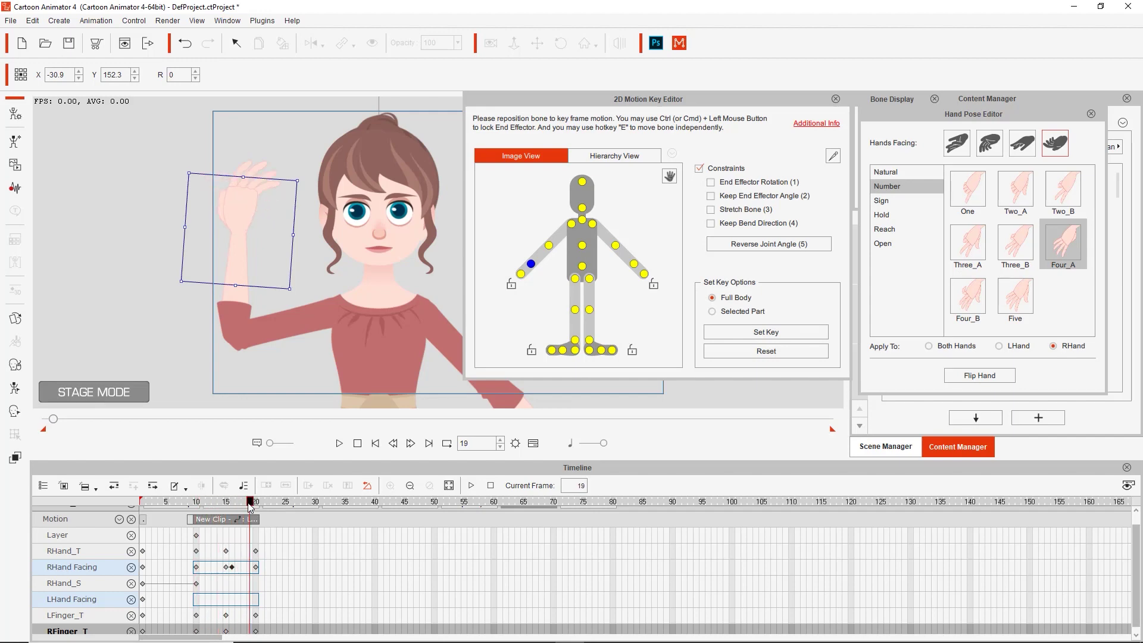
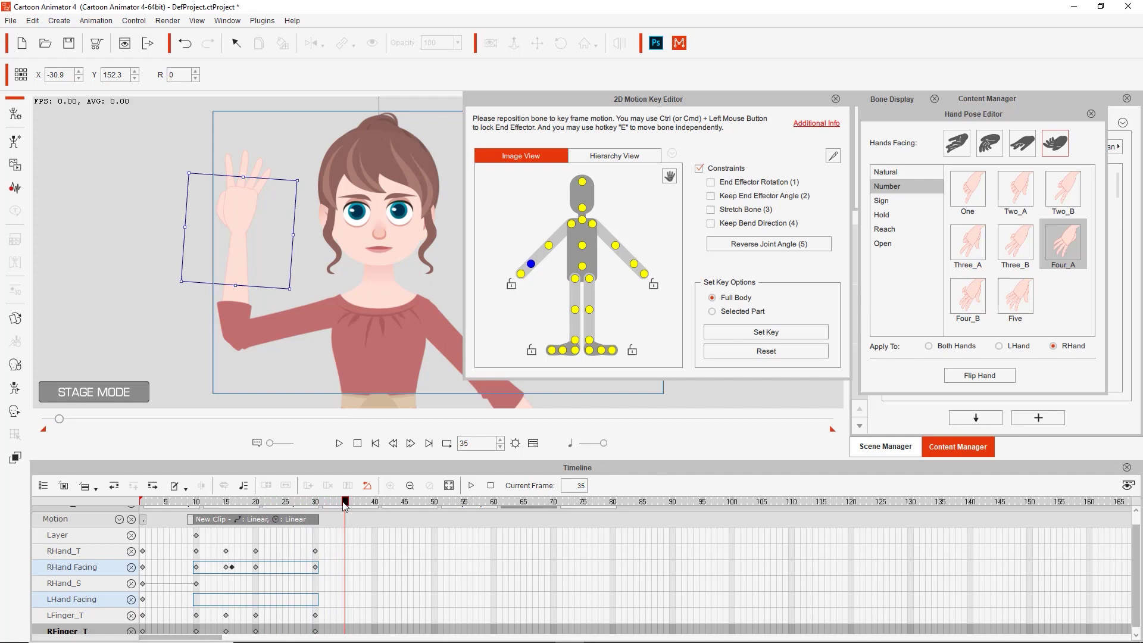
# Apply the Fist_A hold pose in the fourth hand-facing direction at frame 35 and flip the right hand at frame 36
pyautogui.click(895, 215)
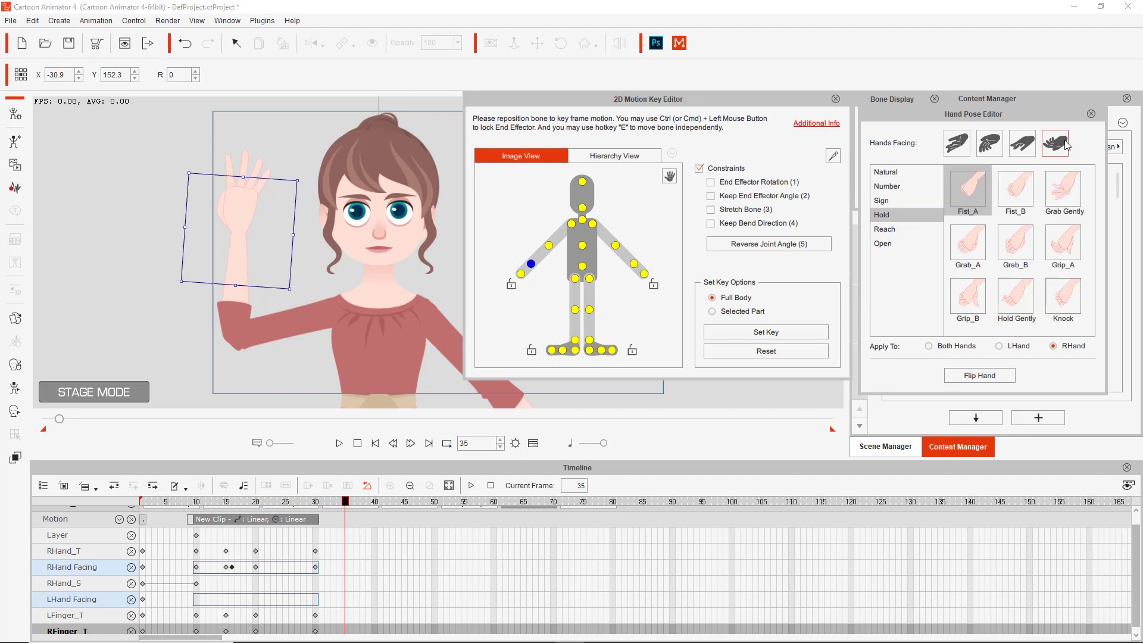
pyautogui.click(968, 188)
pyautogui.click(352, 502)
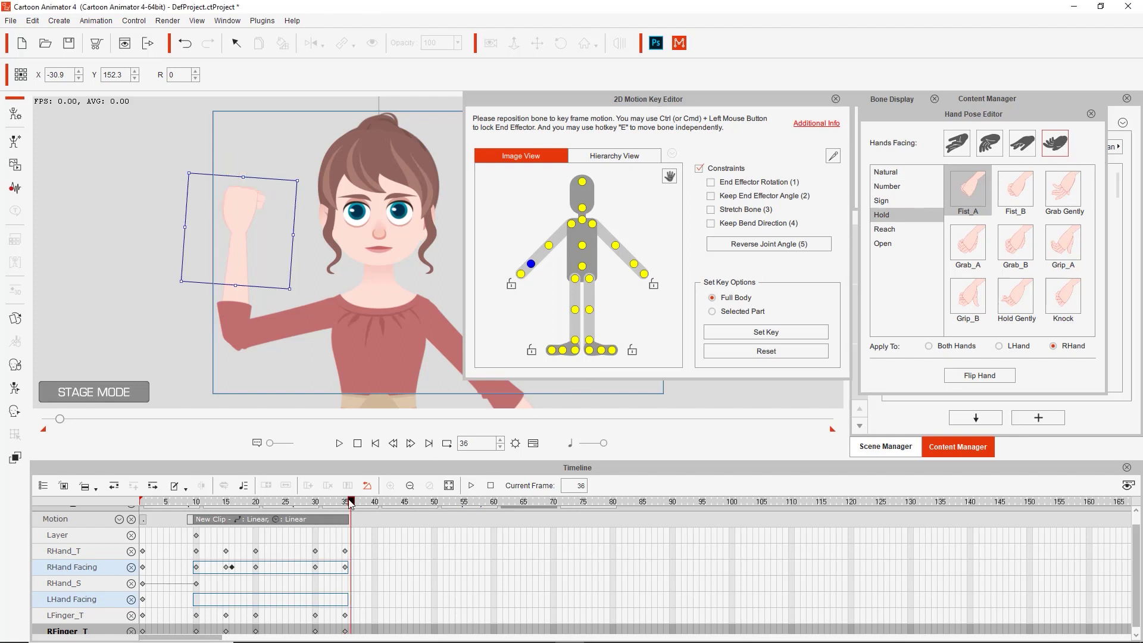
pyautogui.click(995, 380)
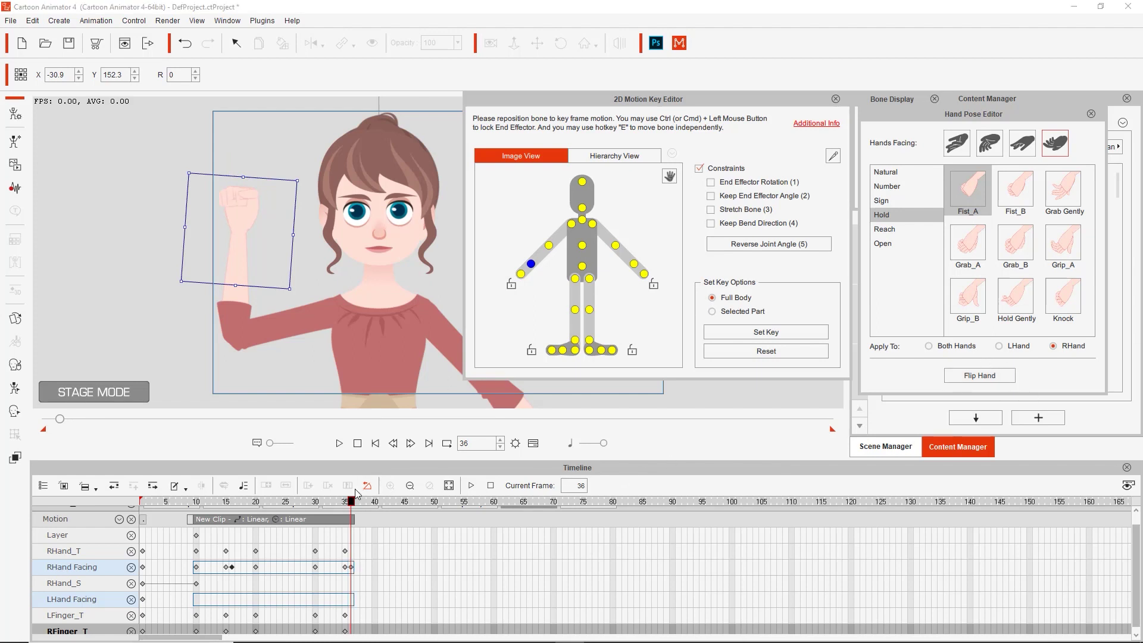
# Key the right hand's down-facing Three_B number pose at frame 40 and repeat it at frame 50
pyautogui.moveTo(356, 500); pyautogui.dragTo(374, 500)
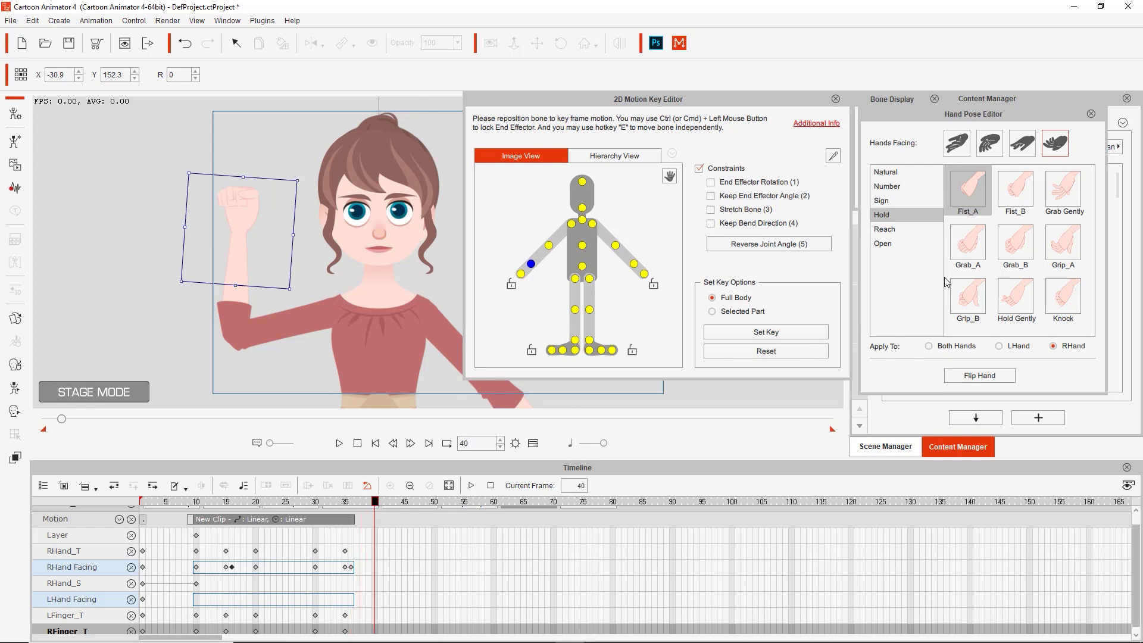
pyautogui.click(994, 149)
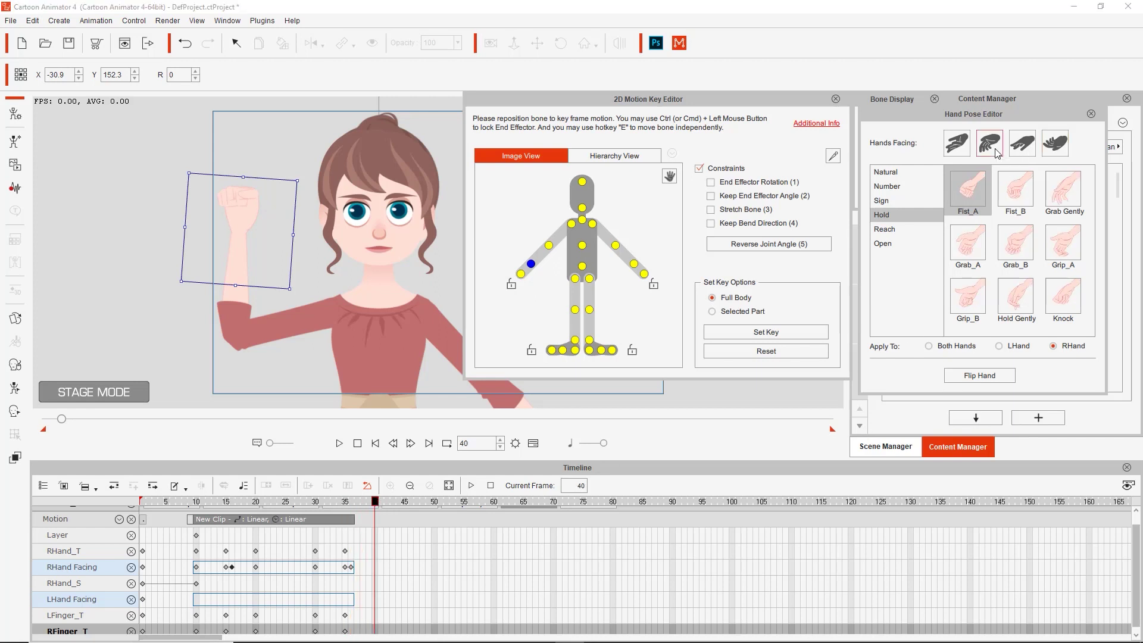
pyautogui.click(911, 187)
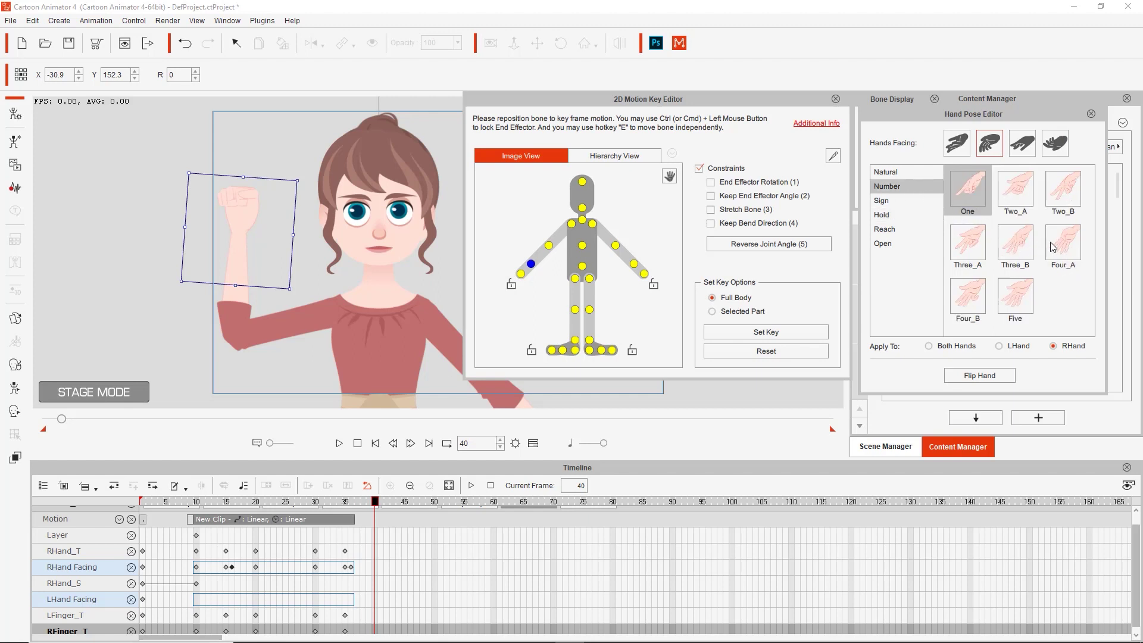
pyautogui.click(1021, 250)
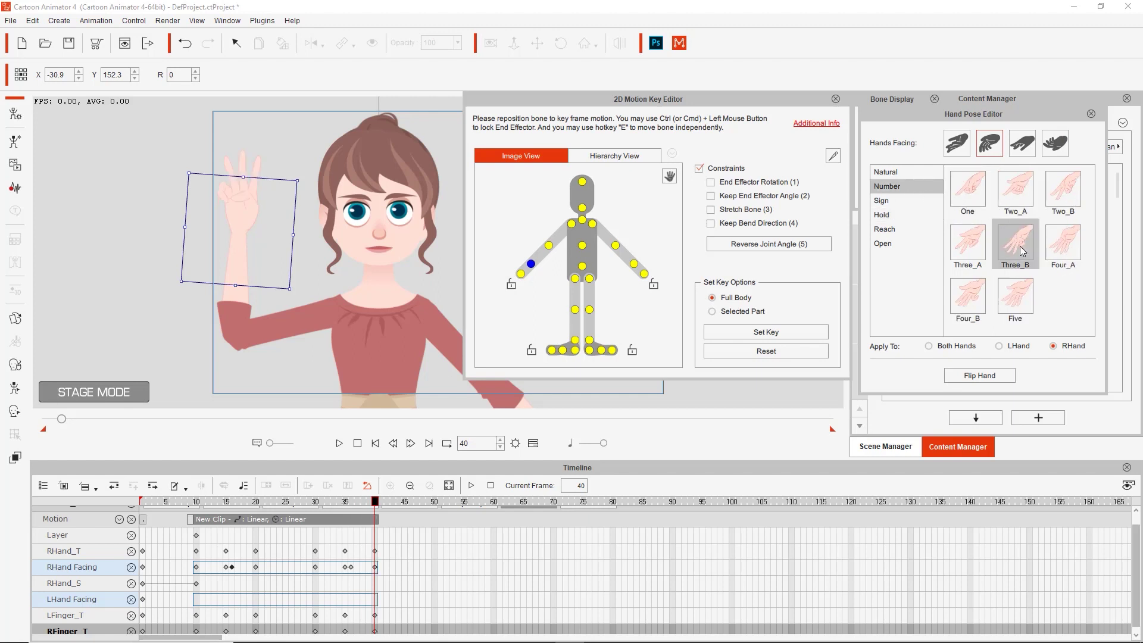
pyautogui.moveTo(374, 503)
pyautogui.mouseDown()
pyautogui.moveTo(192, 512)
pyautogui.moveTo(376, 503)
pyautogui.mouseUp()
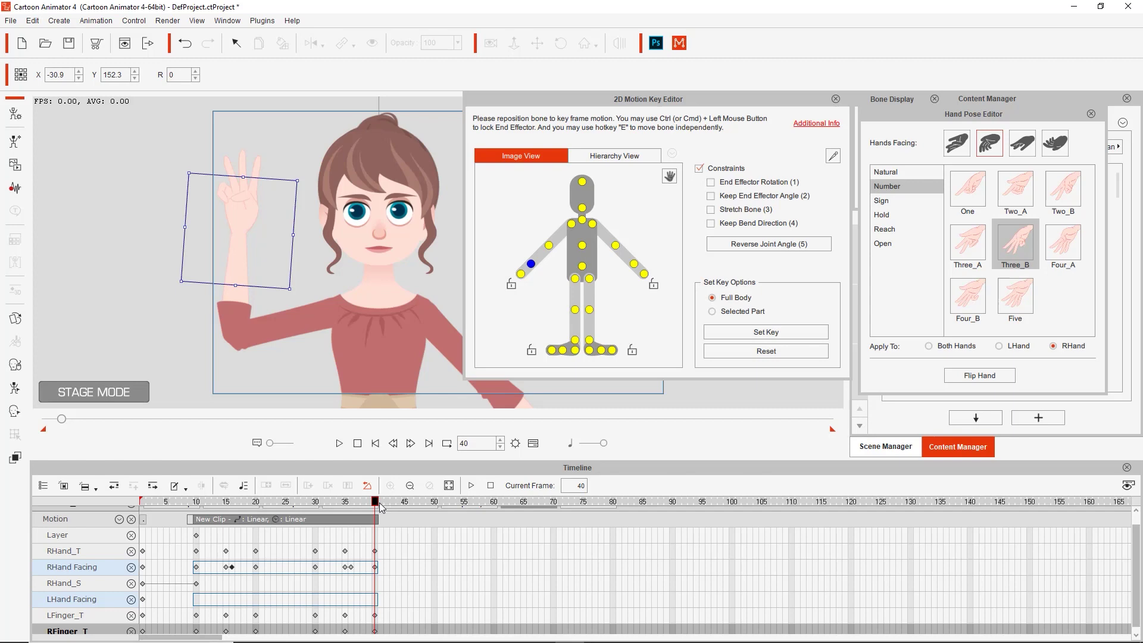
pyautogui.click(435, 504)
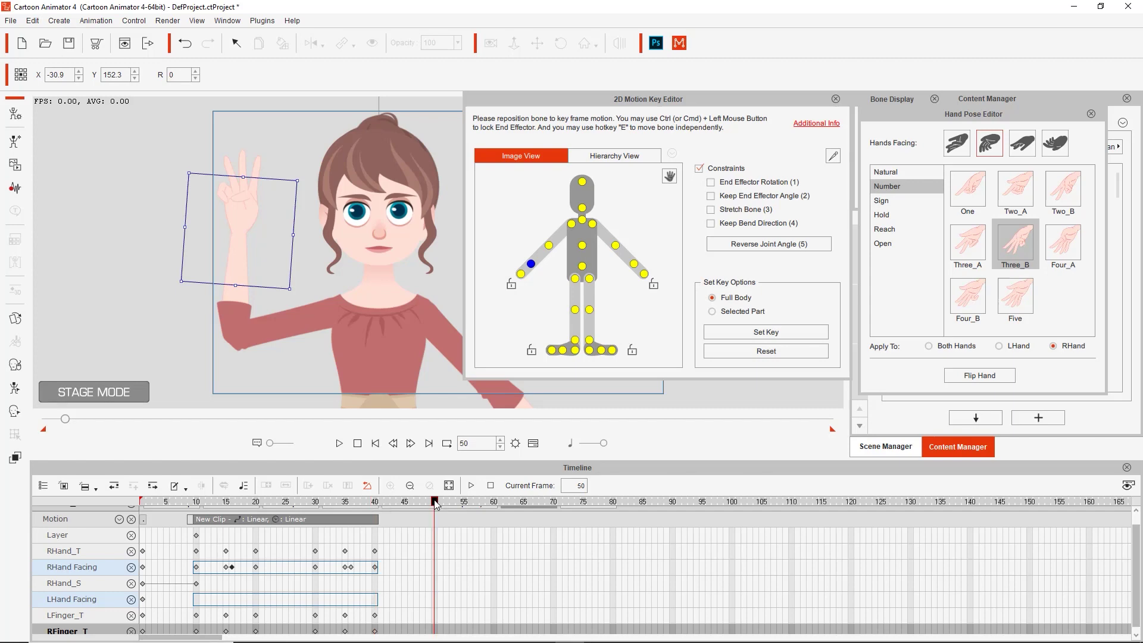
pyautogui.click(1020, 241)
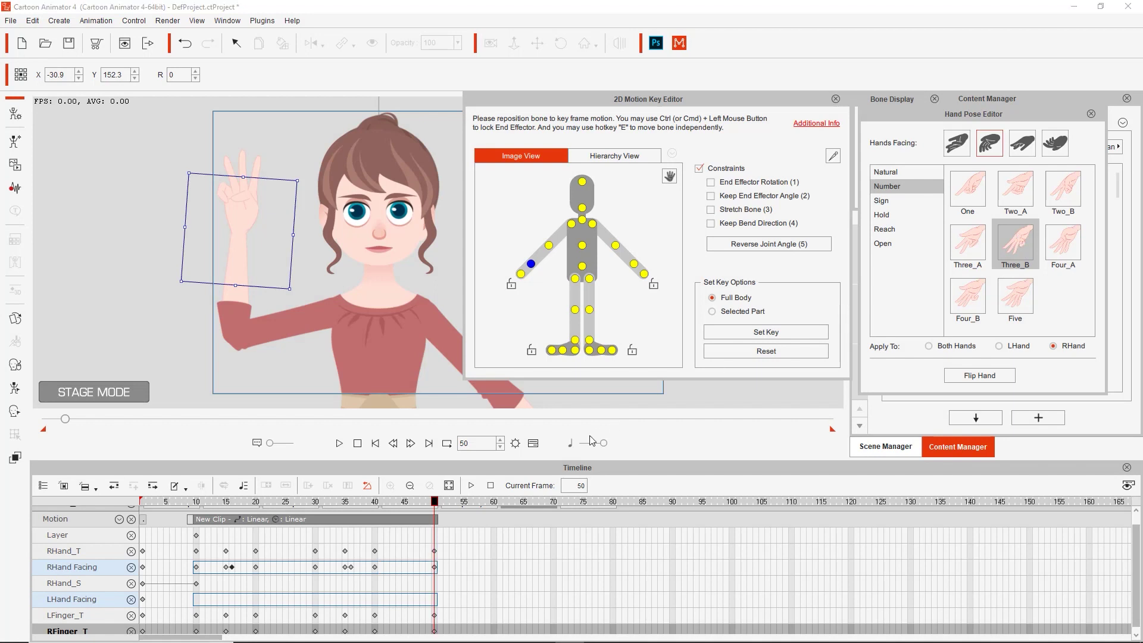
# Key the right hand's Fist_A hold pose in the second hand-facing direction at frame 55 and flip the hand at frame 56
pyautogui.click(449, 504)
pyautogui.moveTo(453, 505); pyautogui.dragTo(468, 505)
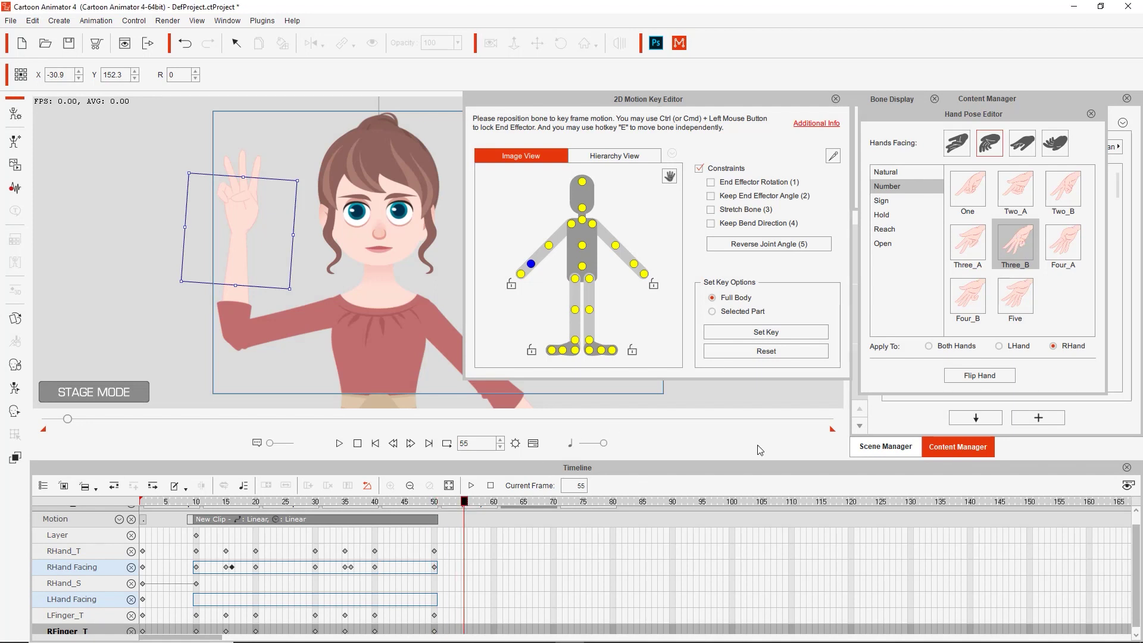
pyautogui.click(890, 215)
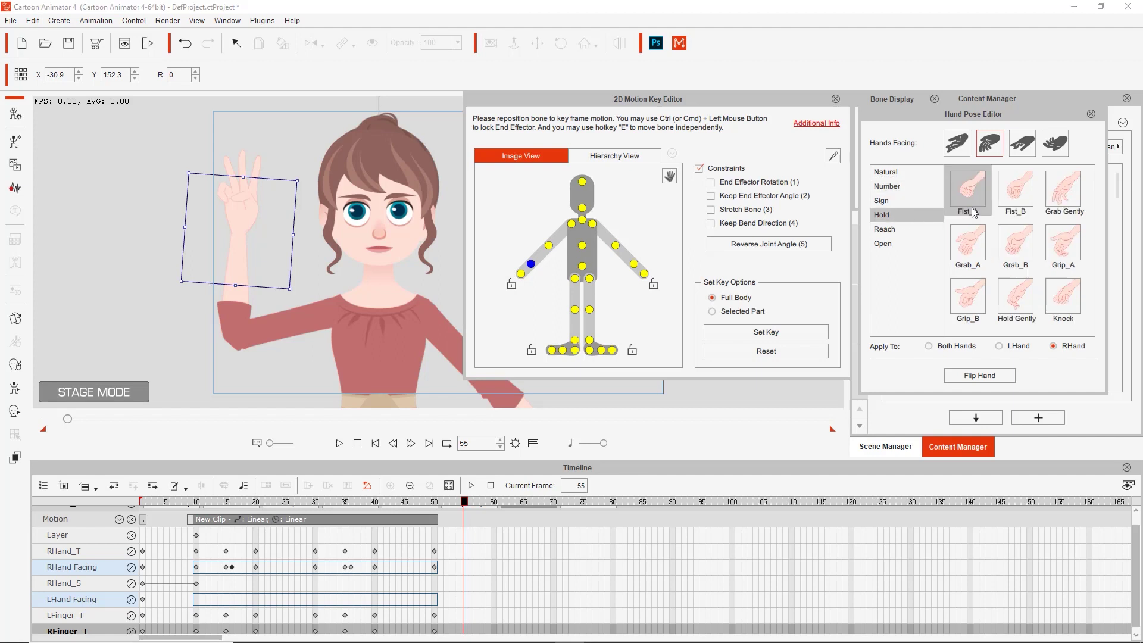
pyautogui.click(970, 191)
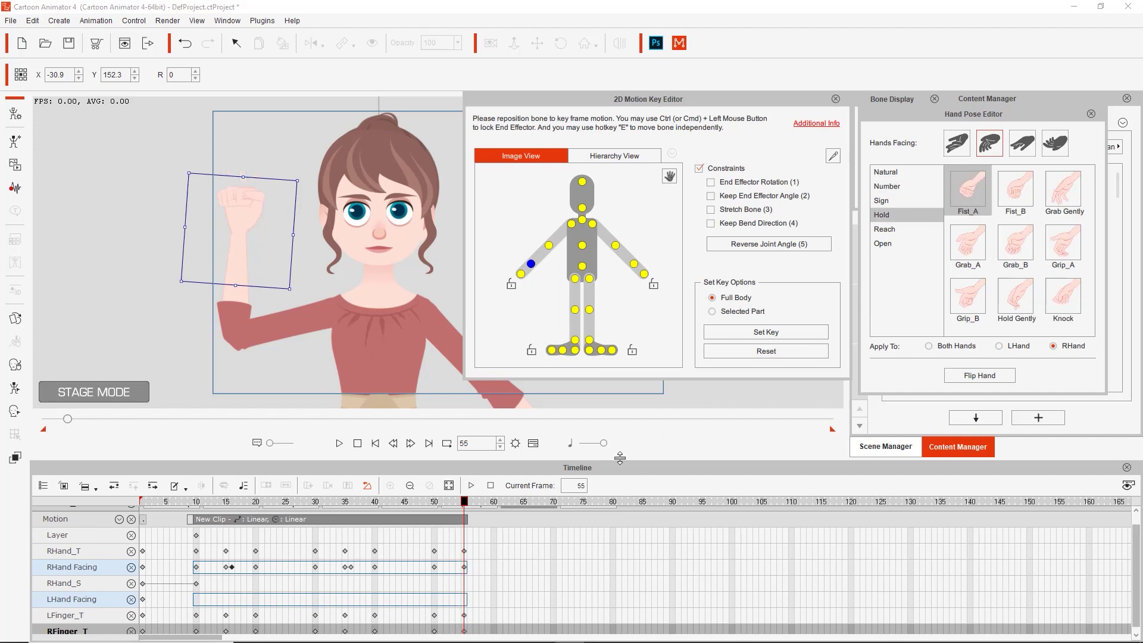
pyautogui.click(470, 505)
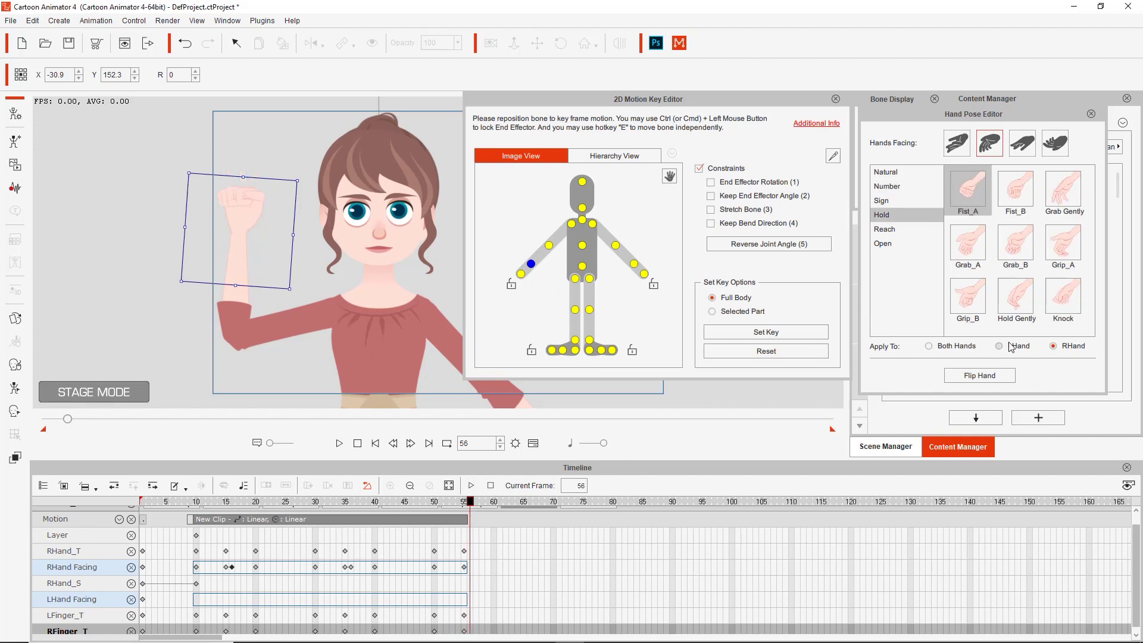
pyautogui.click(985, 373)
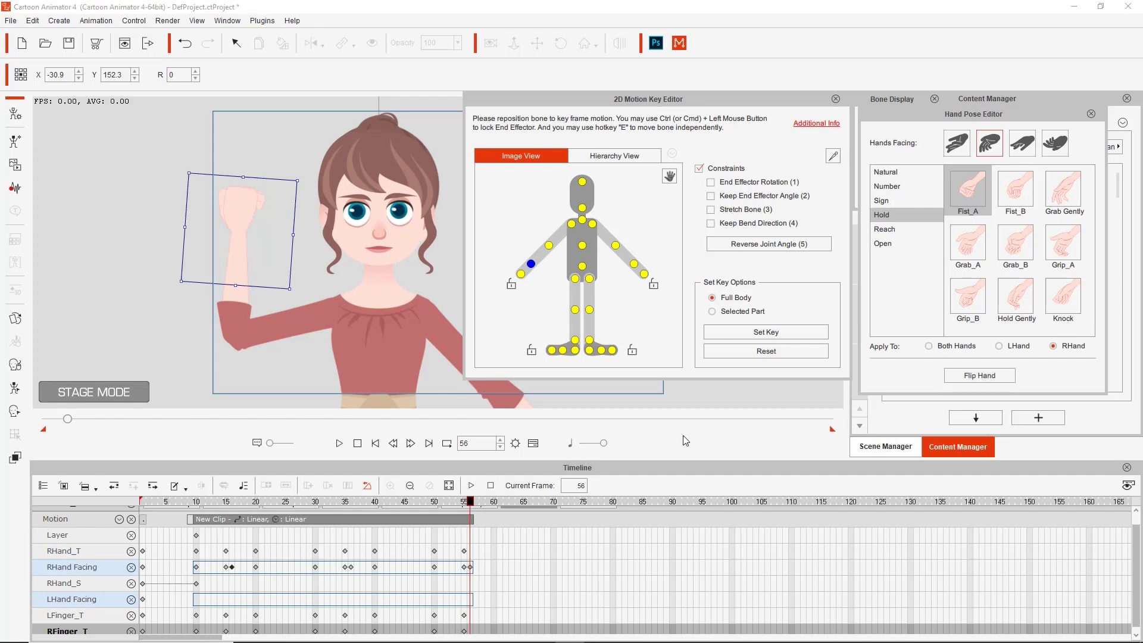
# Key the right hand's Two_B number pose in the fourth hand-facing direction at frame 60 and repeat it at frame 70
pyautogui.moveTo(472, 504); pyautogui.dragTo(494, 505)
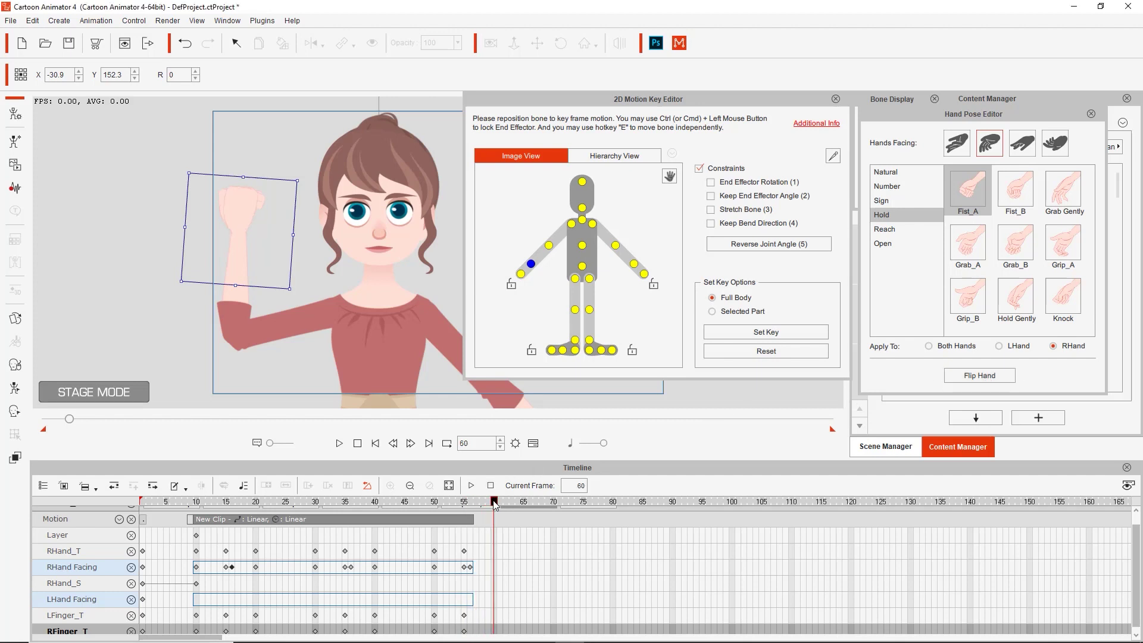
pyautogui.click(1057, 152)
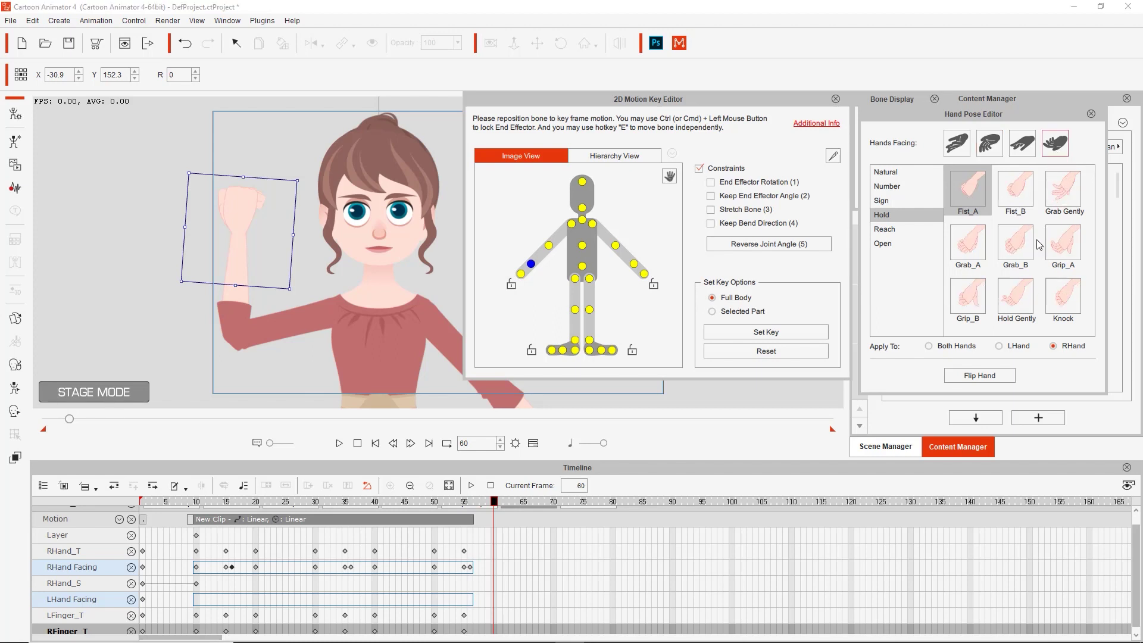
pyautogui.click(891, 187)
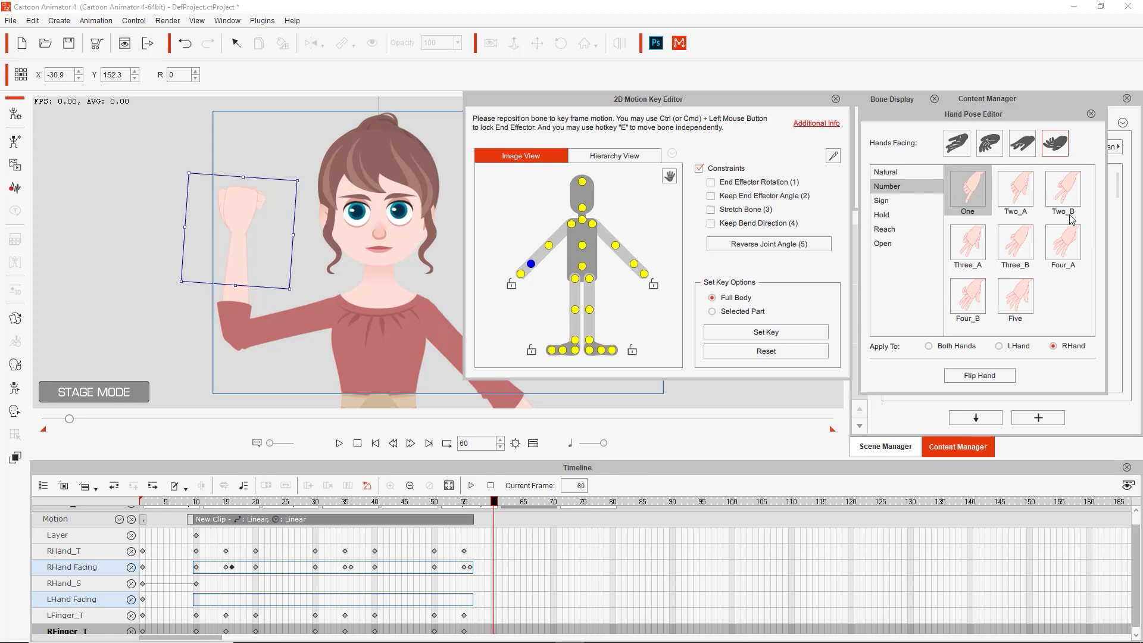
pyautogui.click(1066, 191)
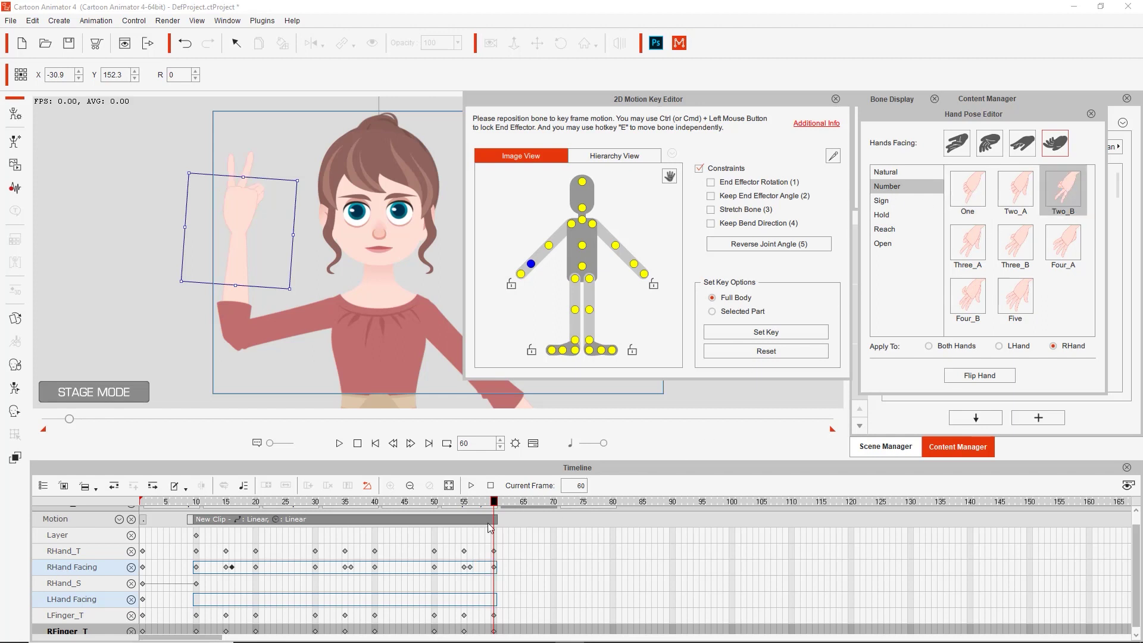
pyautogui.moveTo(492, 503); pyautogui.dragTo(553, 502)
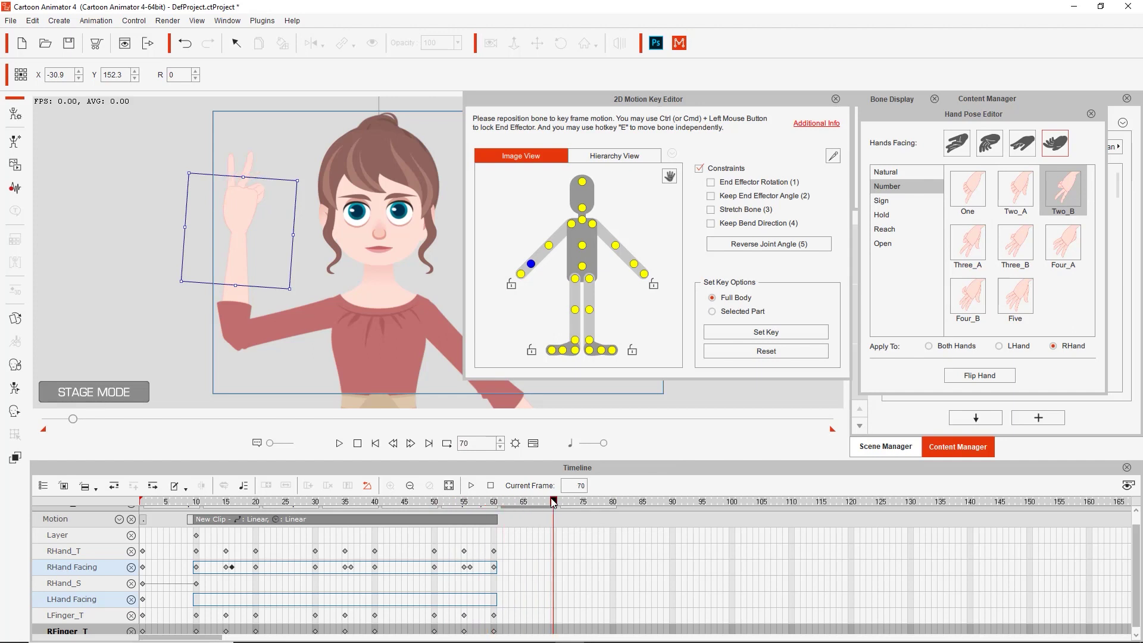
pyautogui.click(1063, 191)
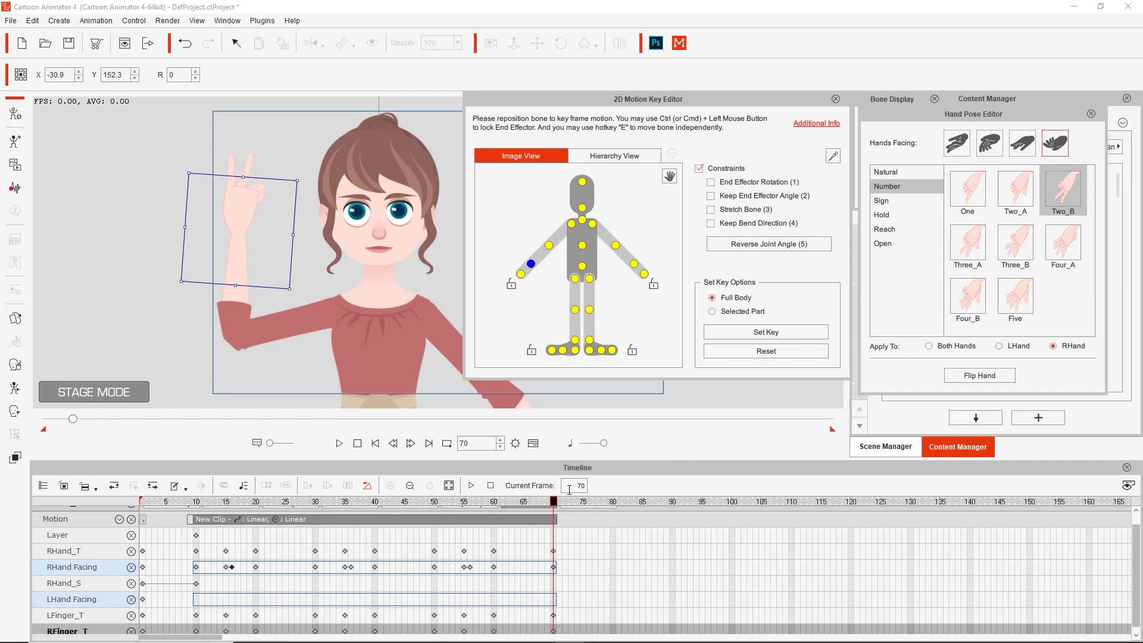
# Apply the Fist_A hold pose in the fourth hand-facing direction at frame 75 and flip the right hand at frame 76
pyautogui.moveTo(558, 509); pyautogui.dragTo(583, 504)
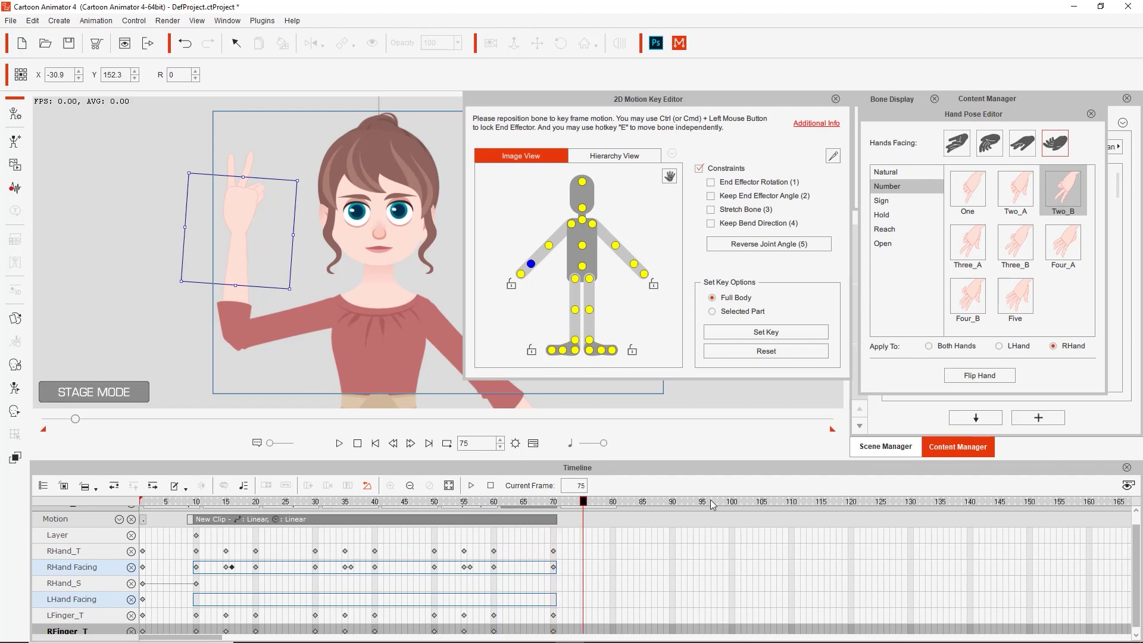
pyautogui.click(893, 214)
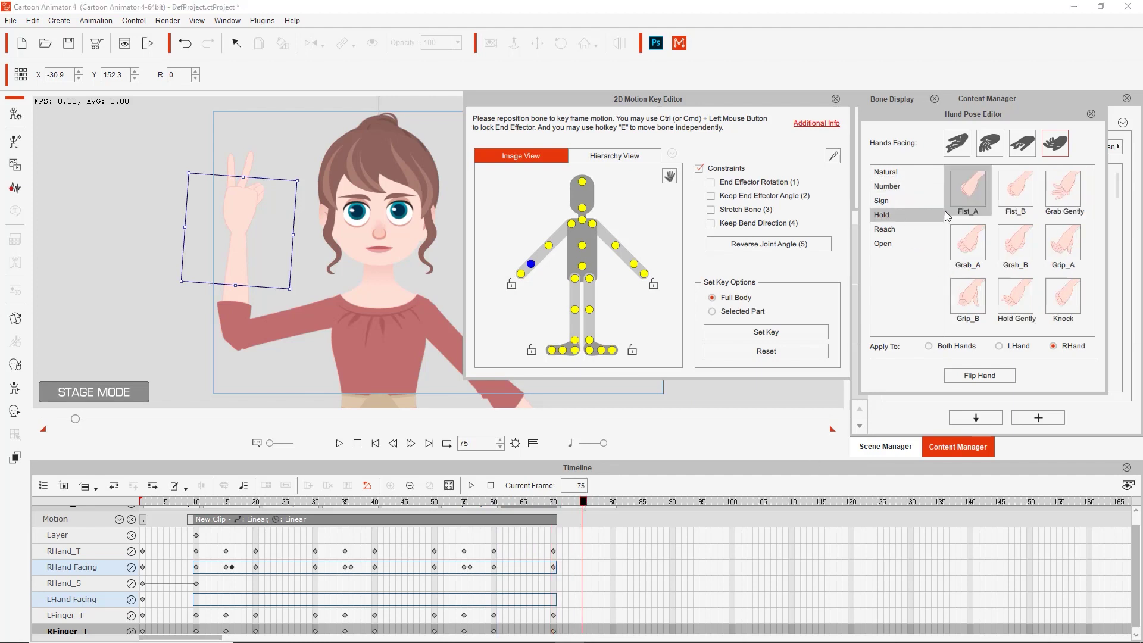
pyautogui.click(977, 199)
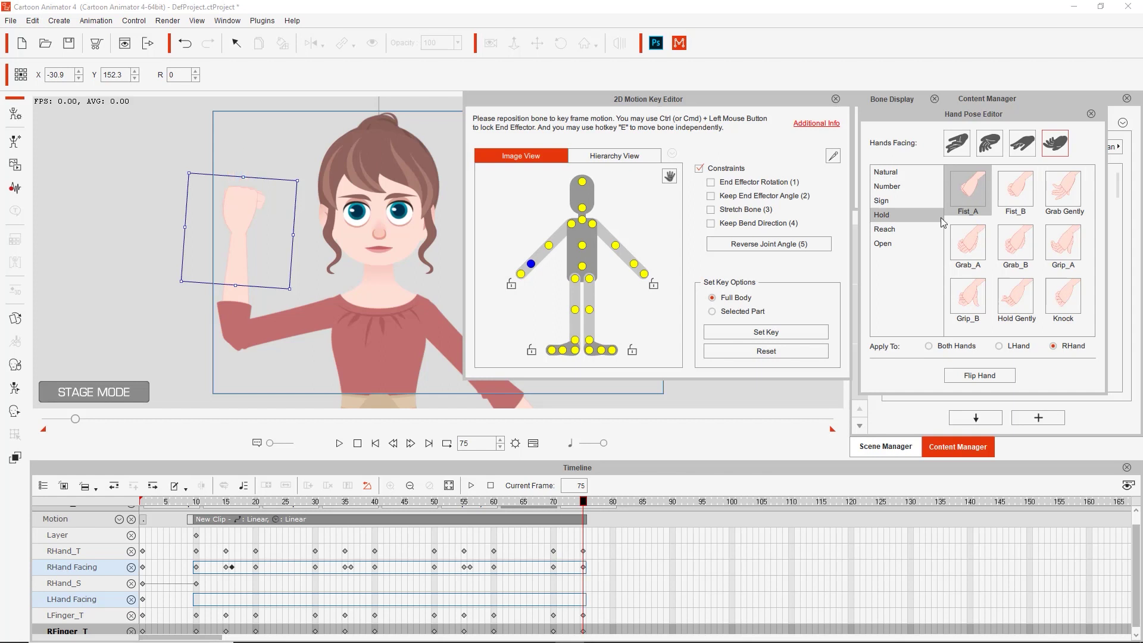
pyautogui.moveTo(586, 505); pyautogui.dragTo(590, 505)
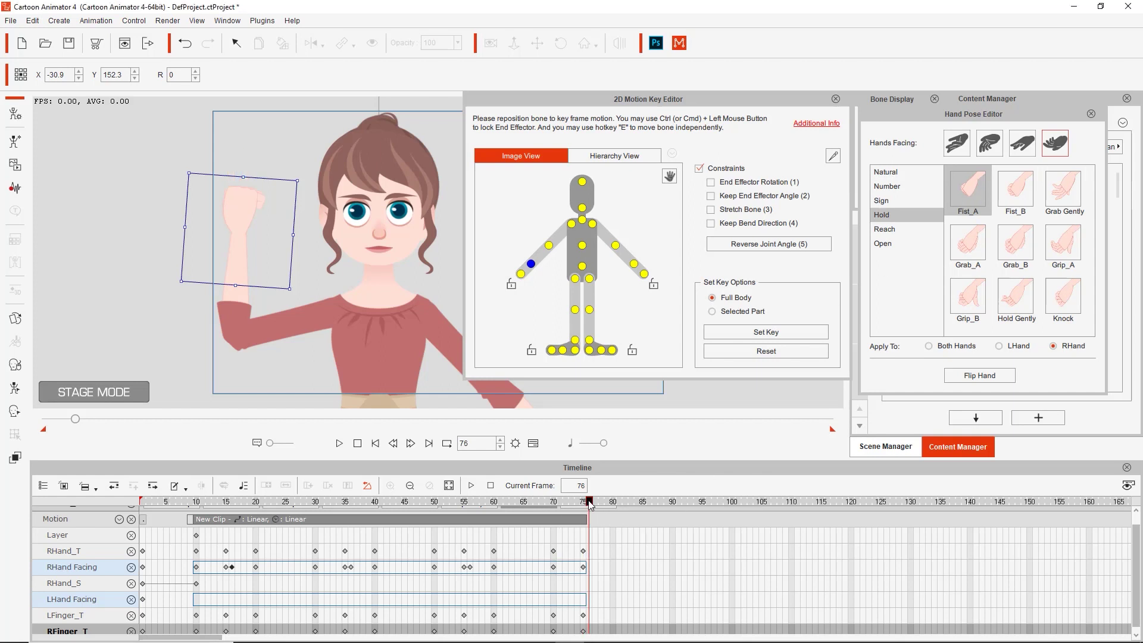
pyautogui.click(965, 378)
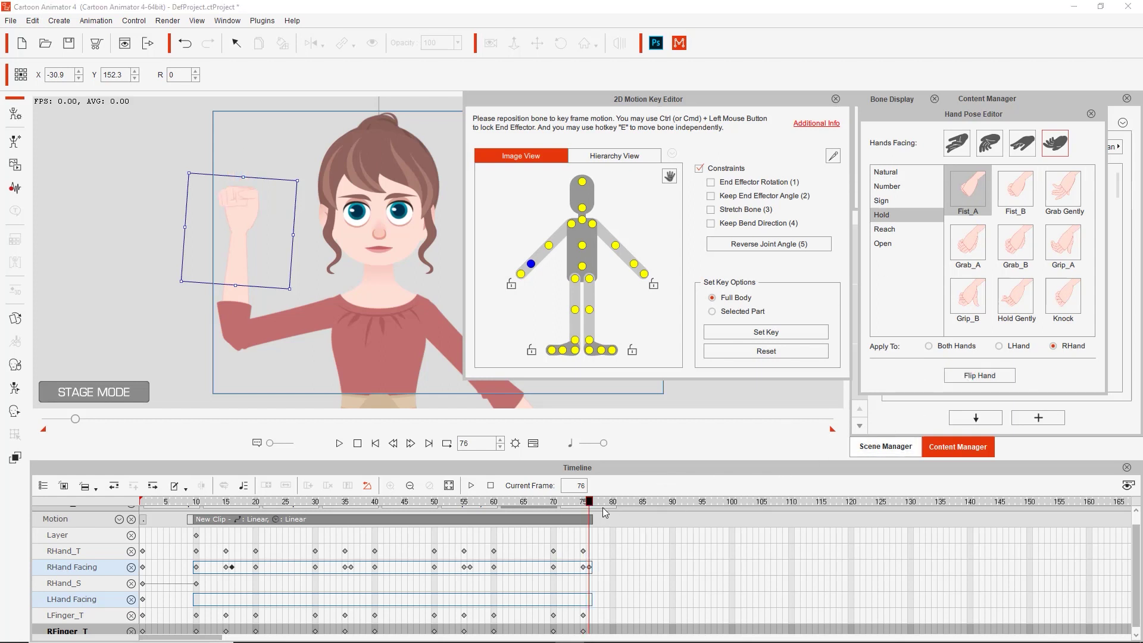
# Key the right hand's One number pose in the second hand-facing direction at frame 80
pyautogui.moveTo(591, 504); pyautogui.dragTo(614, 505)
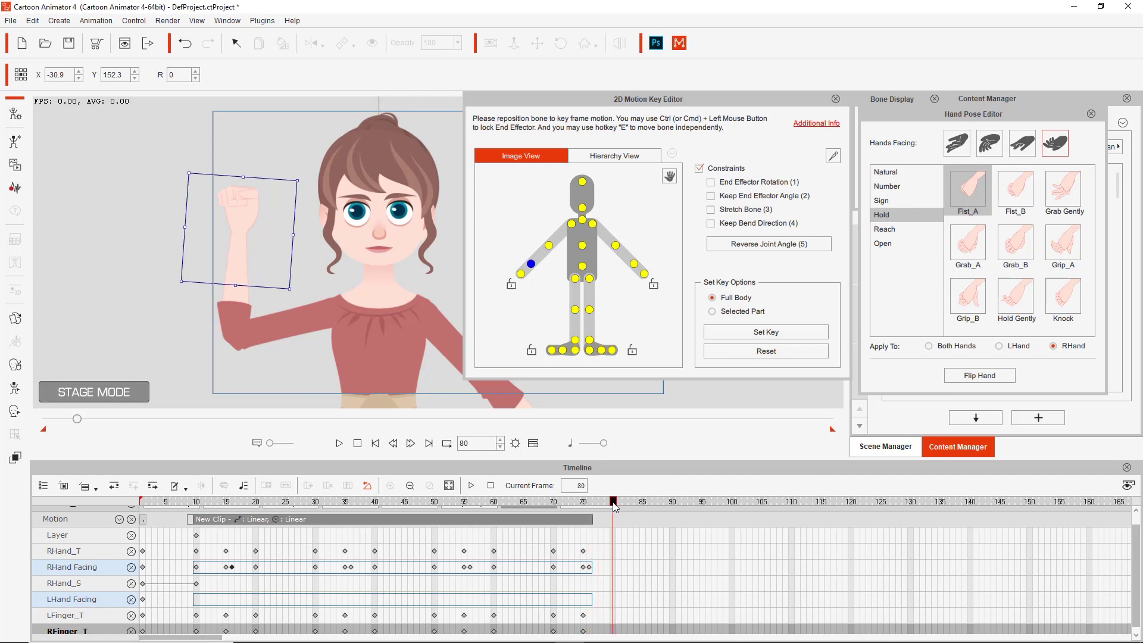
pyautogui.click(989, 144)
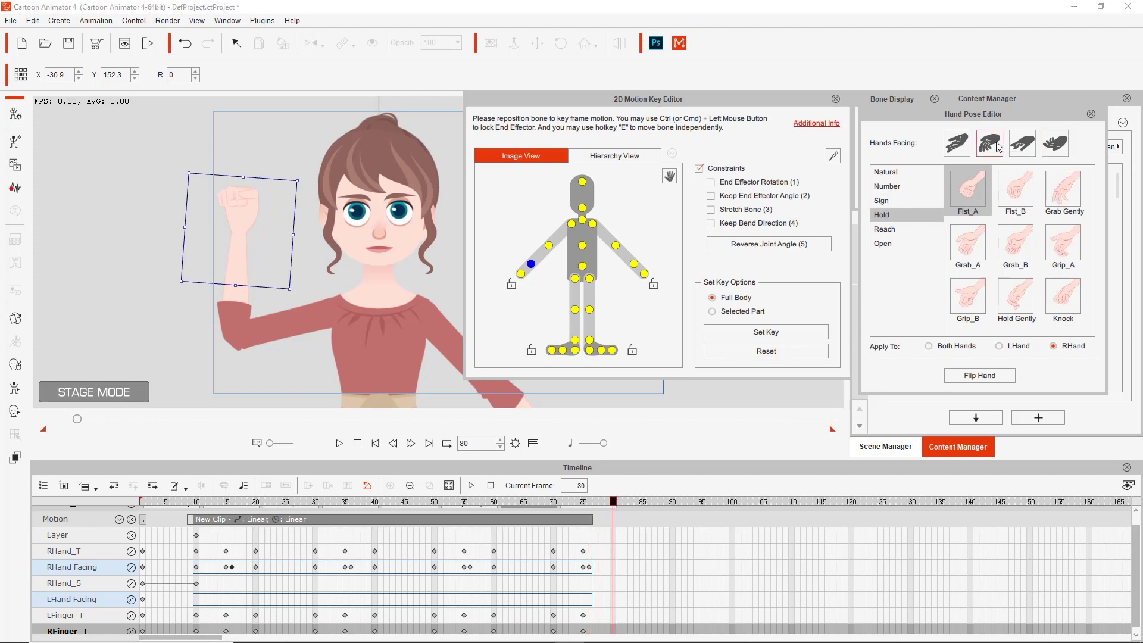
pyautogui.click(890, 186)
pyautogui.click(974, 191)
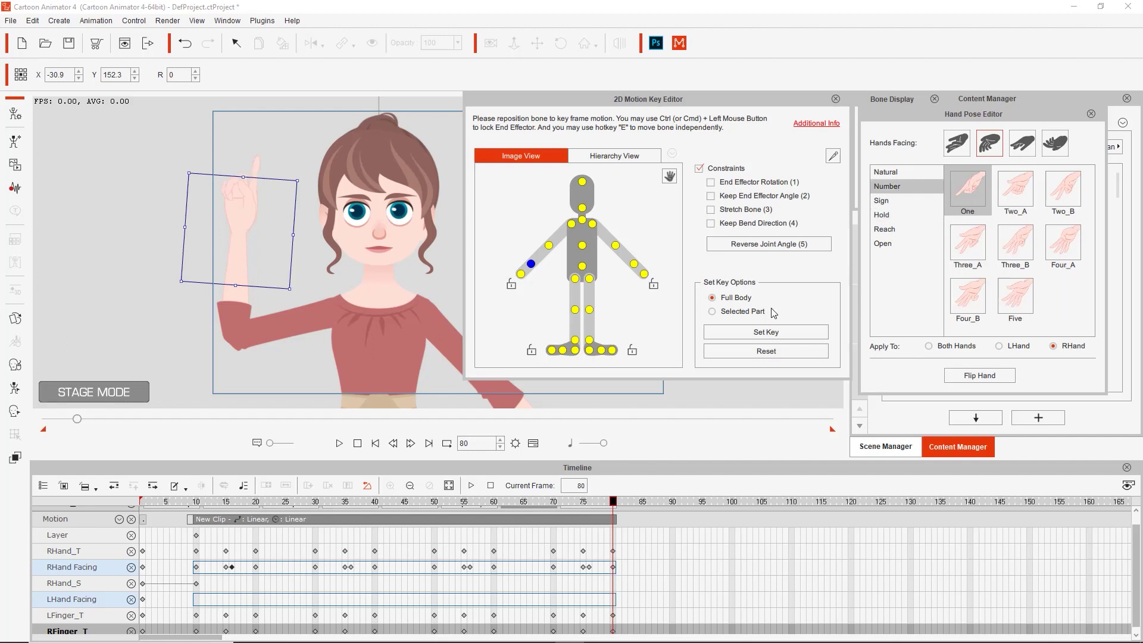
# Play back the whole hand-counting animation twice from around frame 10 and return the playhead to frame 10
pyautogui.moveTo(520, 508); pyautogui.dragTo(190, 520)
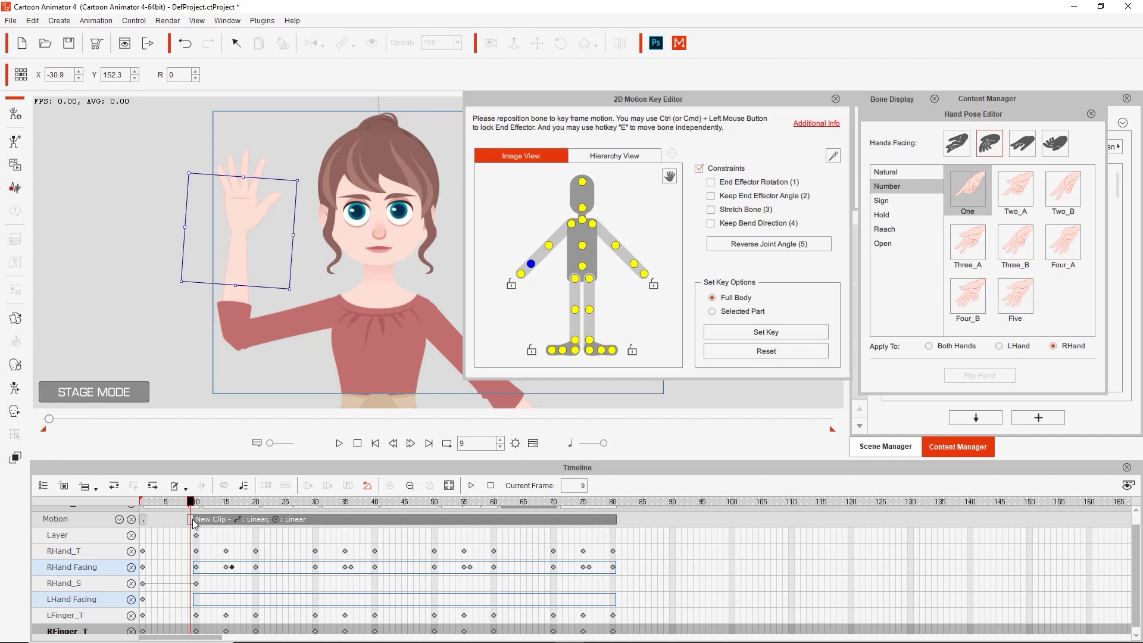
pyautogui.press('space')
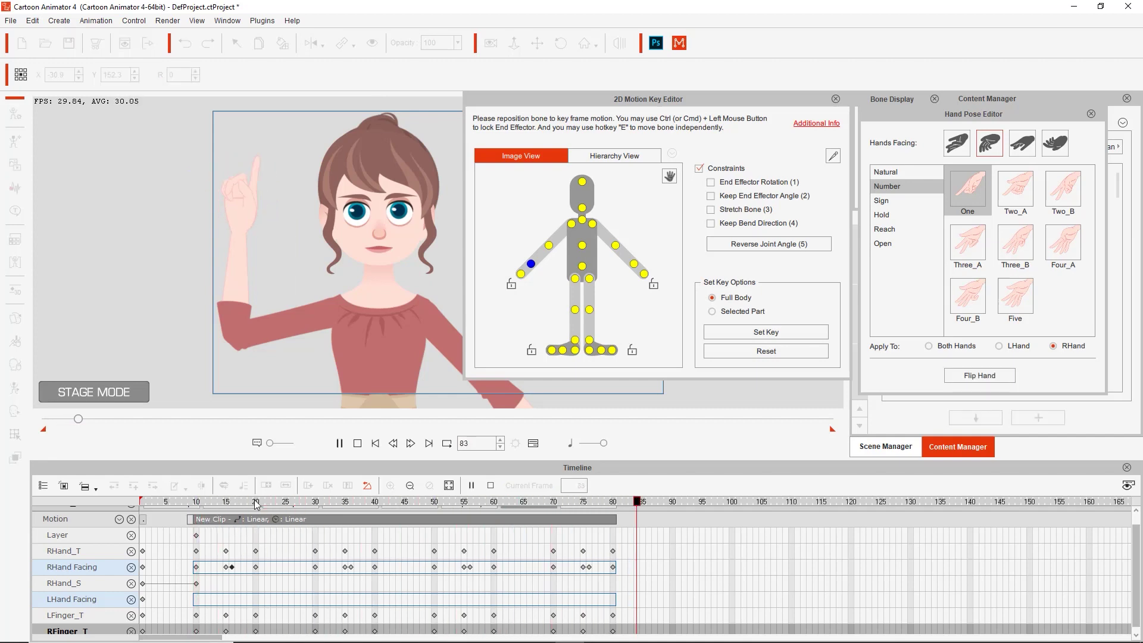
pyautogui.press('space')
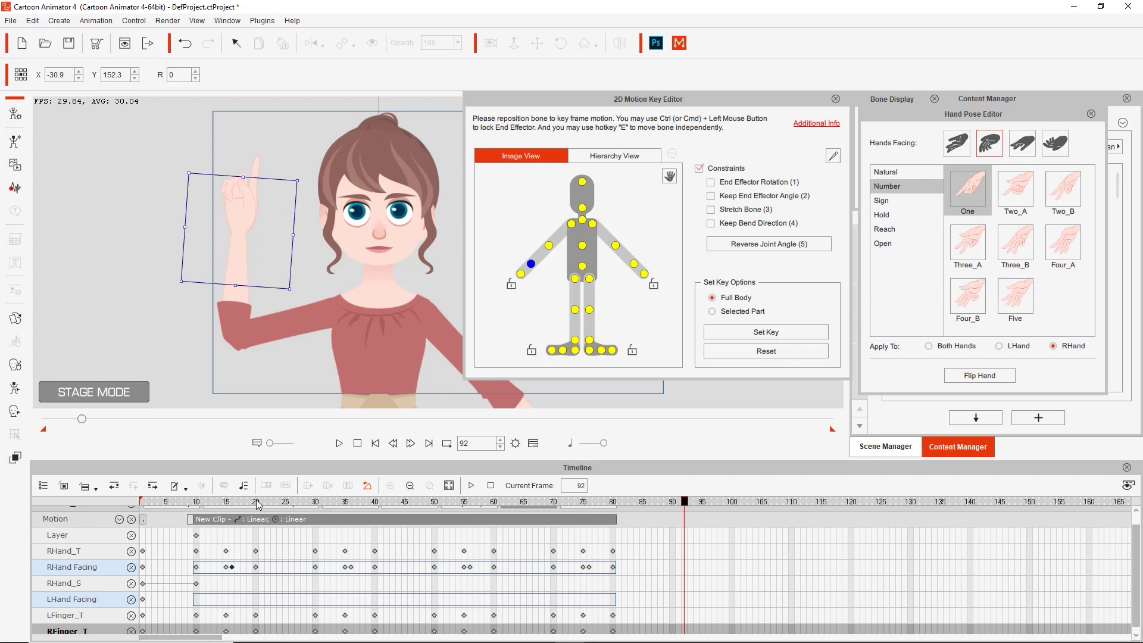
pyautogui.click(972, 376)
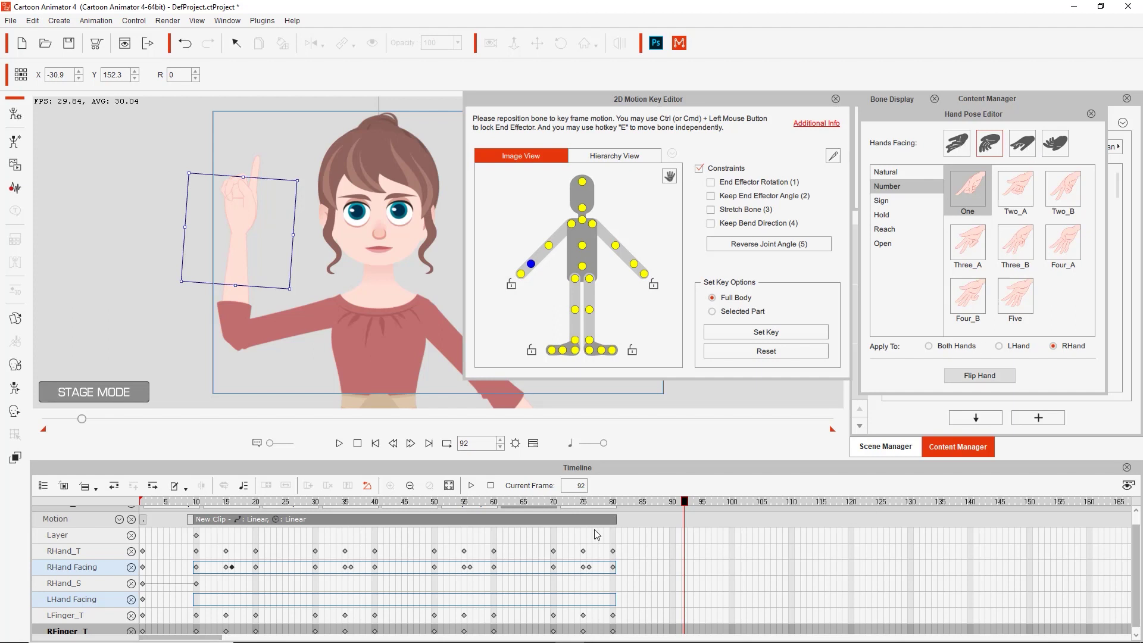
pyautogui.moveTo(203, 502); pyautogui.dragTo(198, 505)
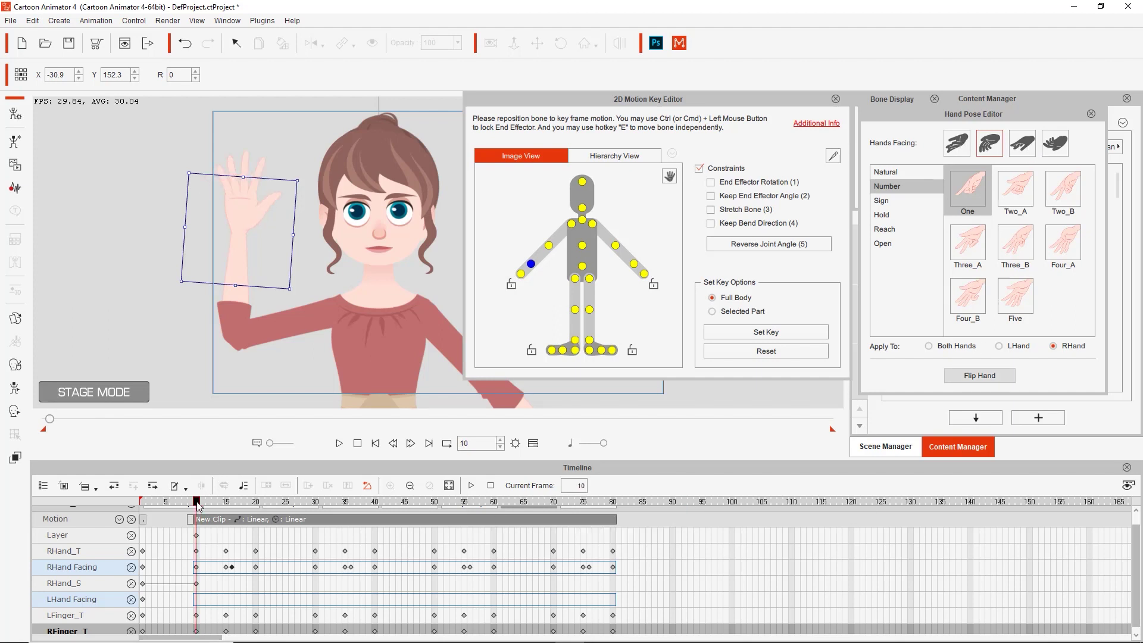
pyautogui.press('space')
pyautogui.moveTo(203, 502)
pyautogui.mouseDown()
pyautogui.moveTo(262, 502)
pyautogui.moveTo(197, 503)
pyautogui.mouseUp()
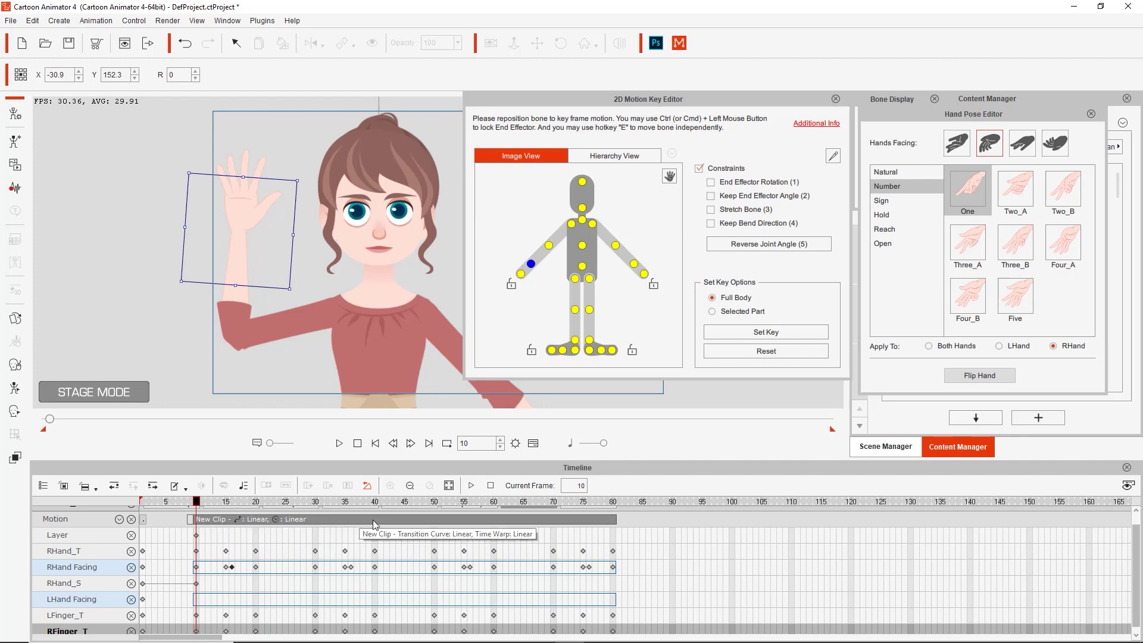
# Show the Transform sub-track under Martha_F's Motion track in the timeline
pyautogui.scroll(1, 352, 557)
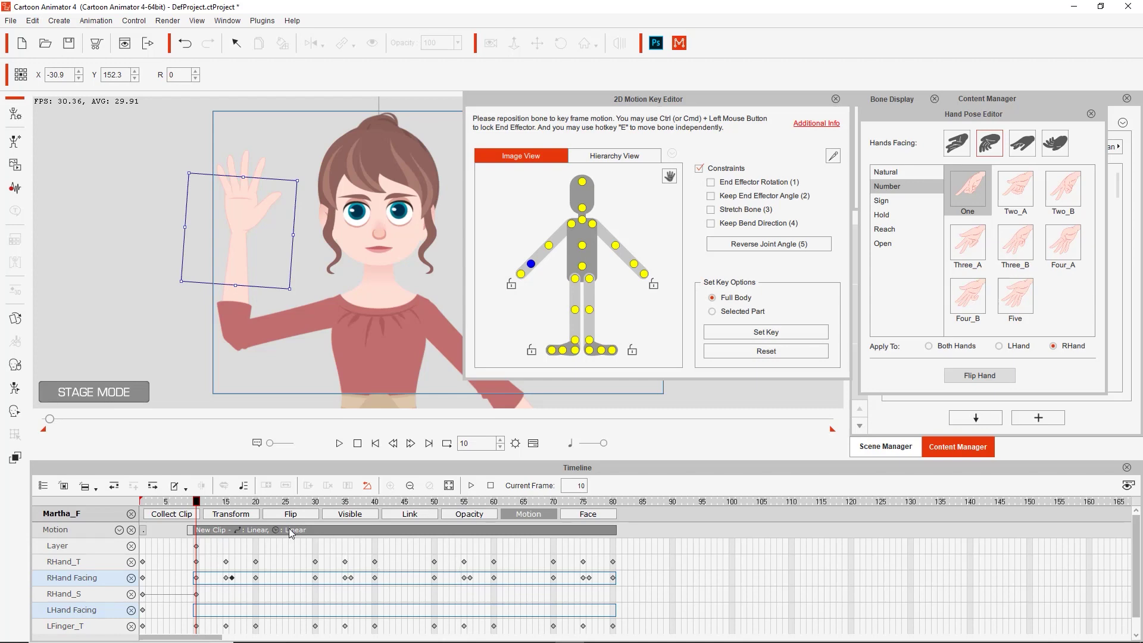
pyautogui.click(119, 534)
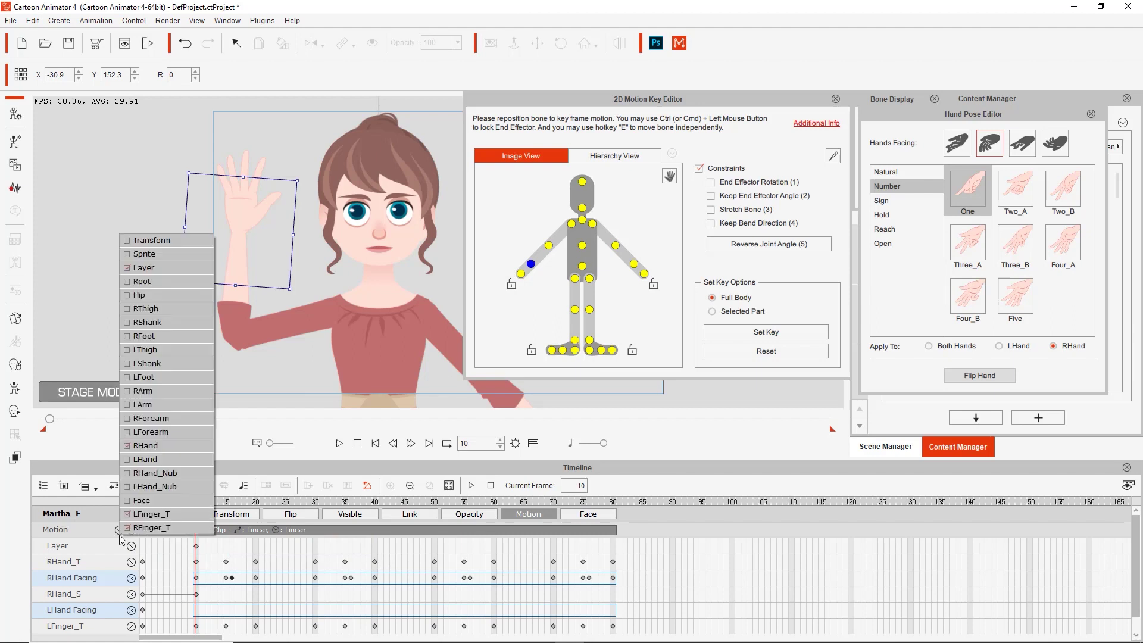
pyautogui.click(128, 240)
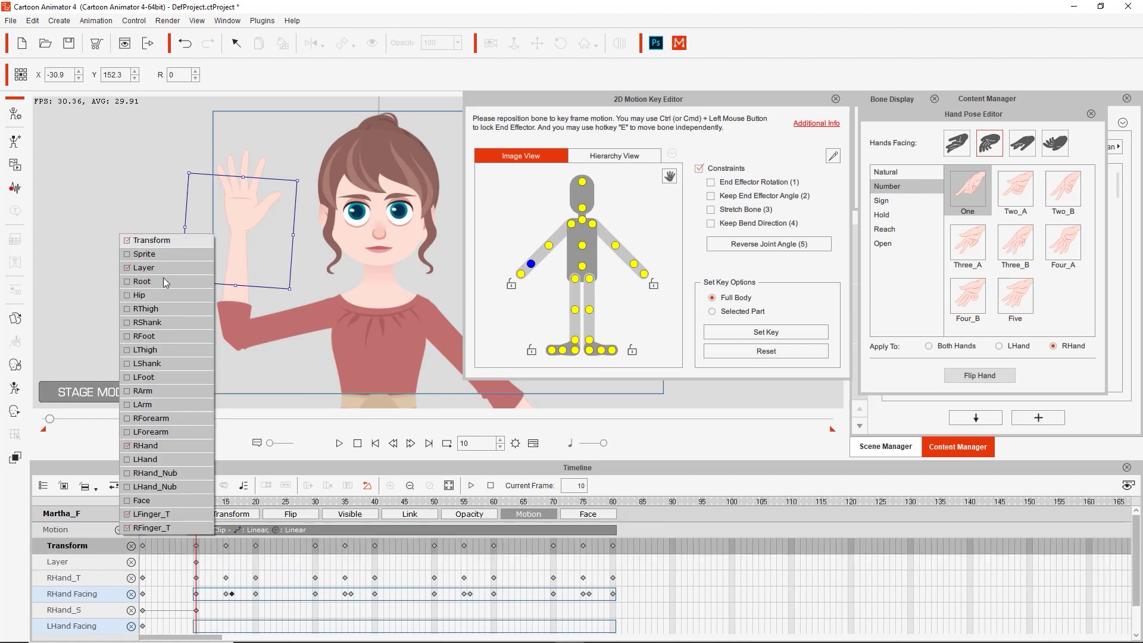
pyautogui.click(316, 472)
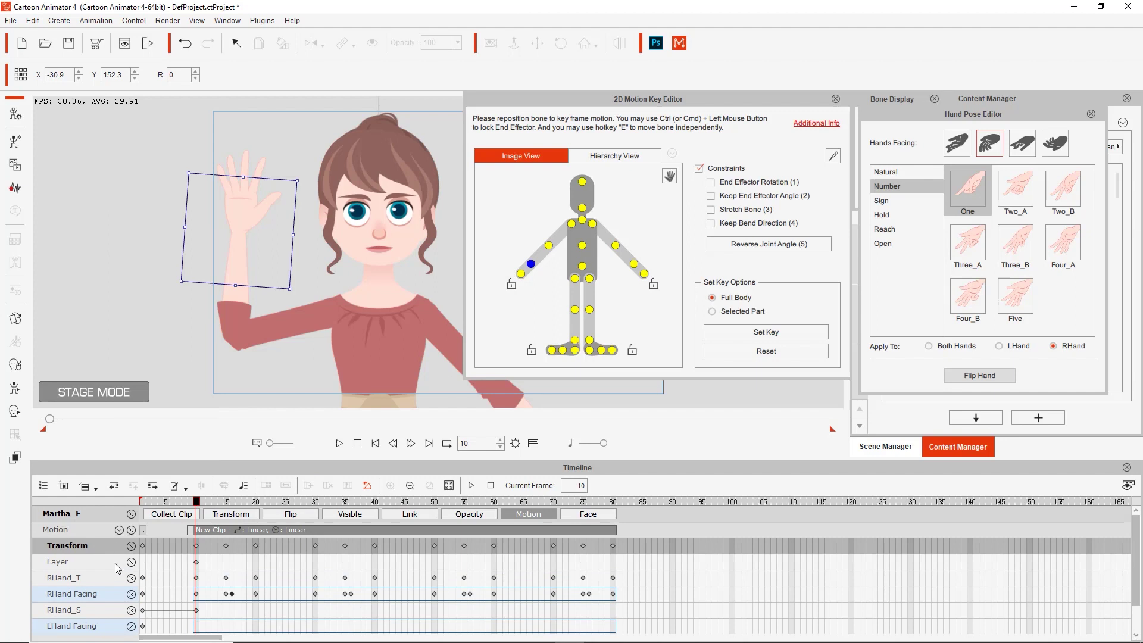
# Select the RHand_T track and scrub between frames 10 and 35 to examine the hand transitions around its keys
pyautogui.click(81, 580)
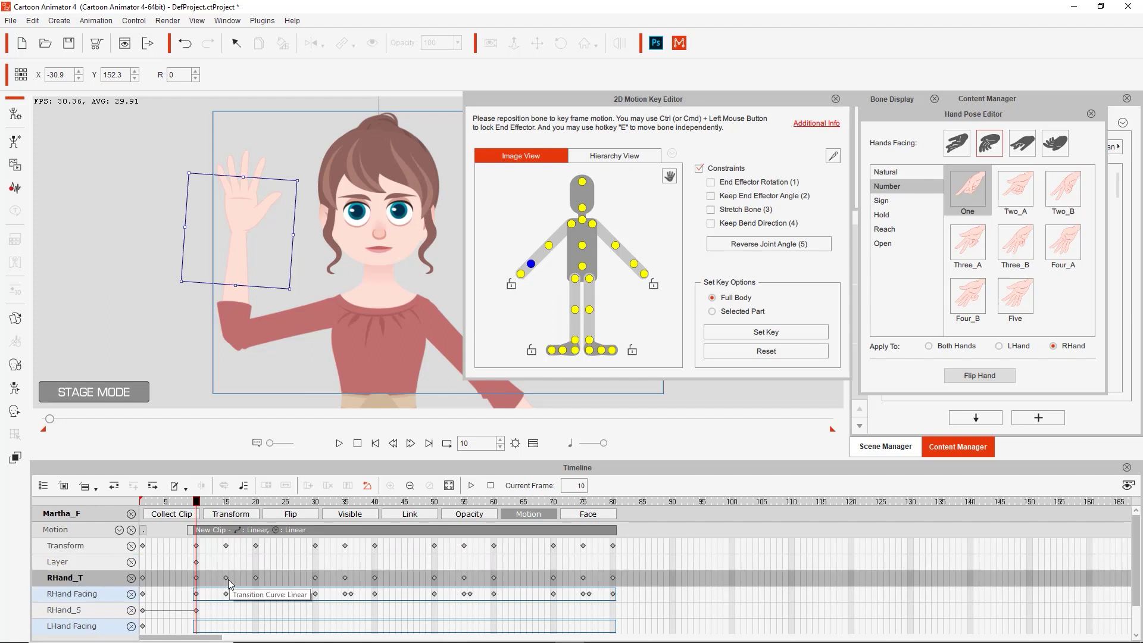
pyautogui.moveTo(206, 505); pyautogui.dragTo(227, 505)
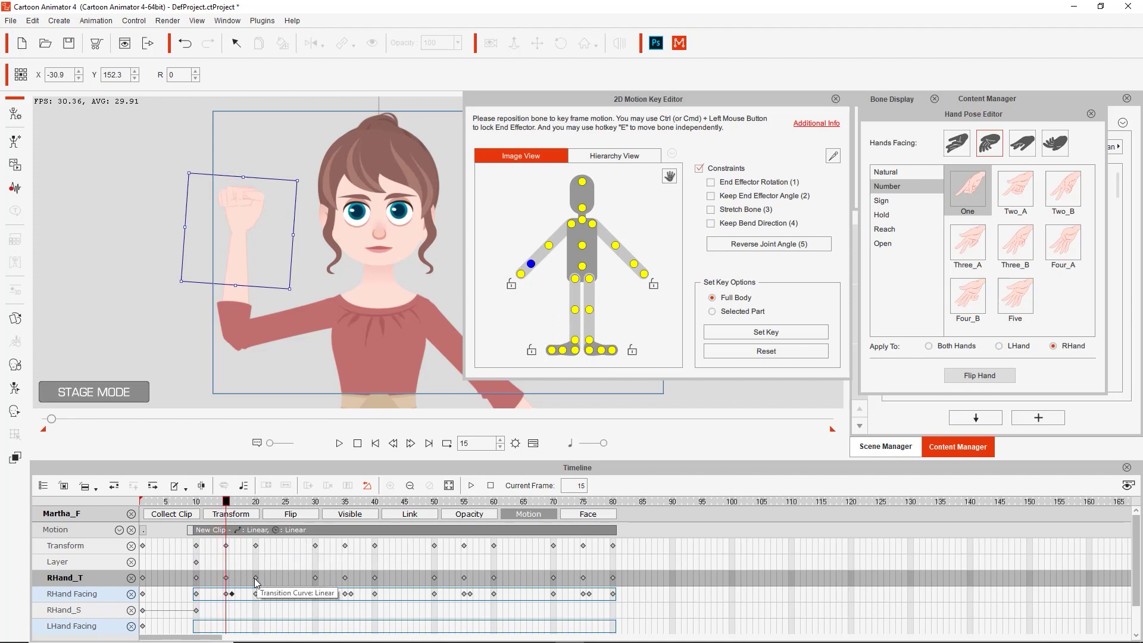
pyautogui.moveTo(227, 505); pyautogui.dragTo(344, 510)
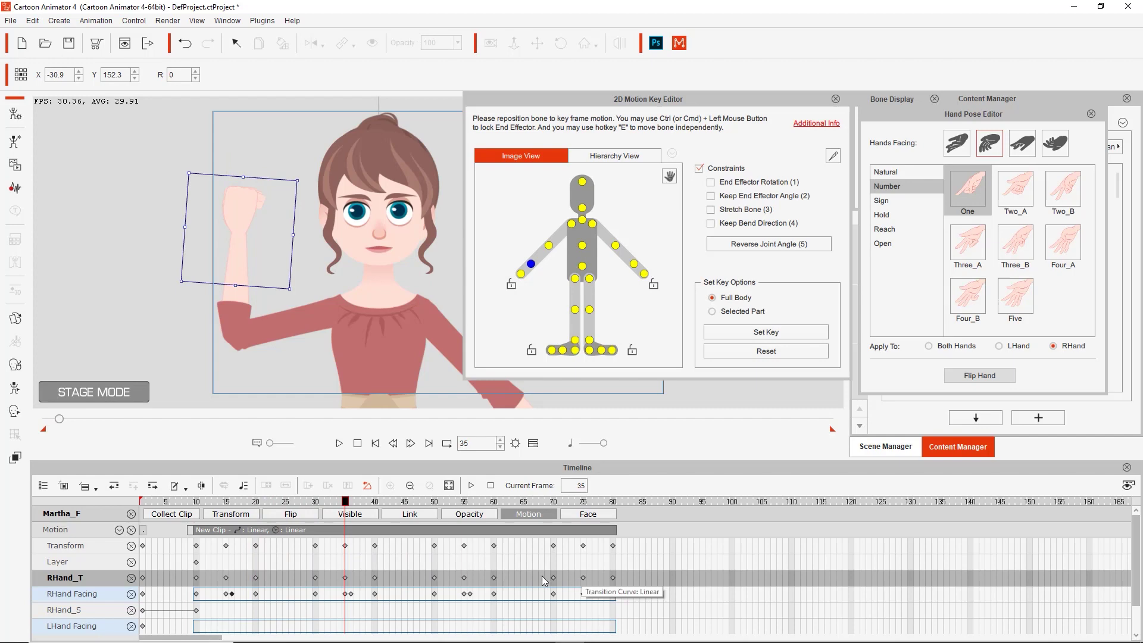
pyautogui.click(316, 503)
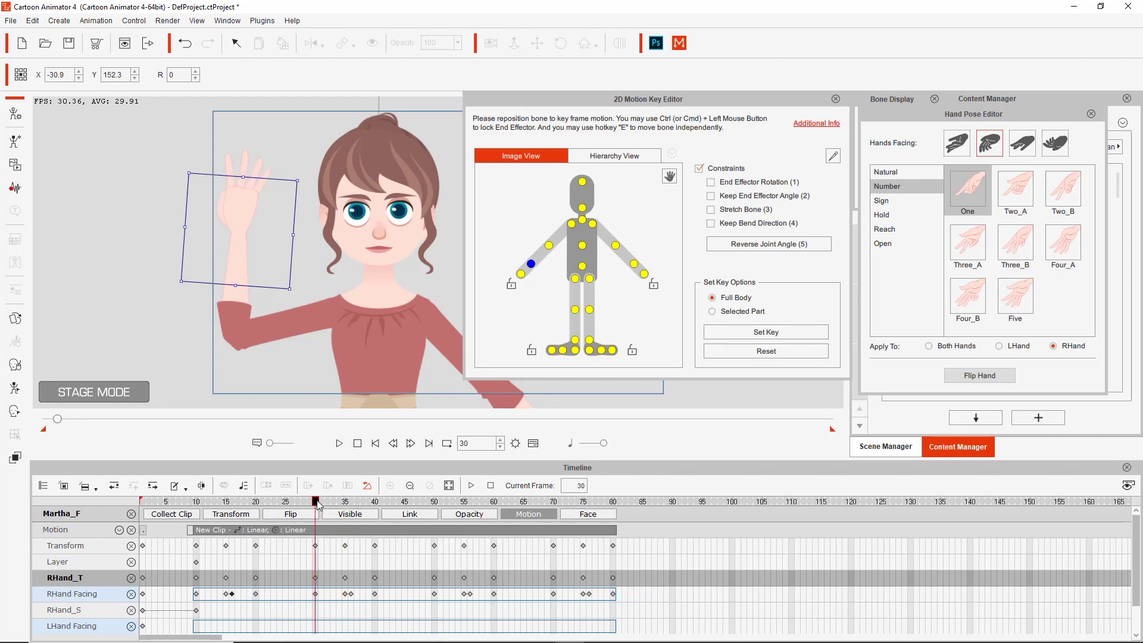
pyautogui.moveTo(318, 504); pyautogui.dragTo(202, 504)
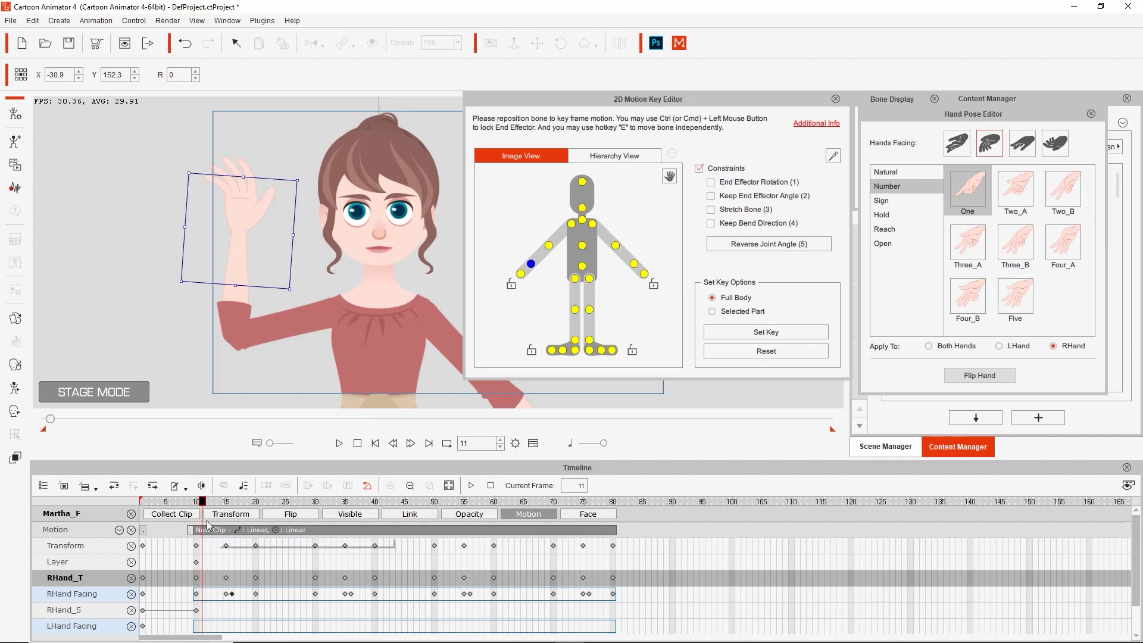
pyautogui.moveTo(208, 502); pyautogui.dragTo(254, 504)
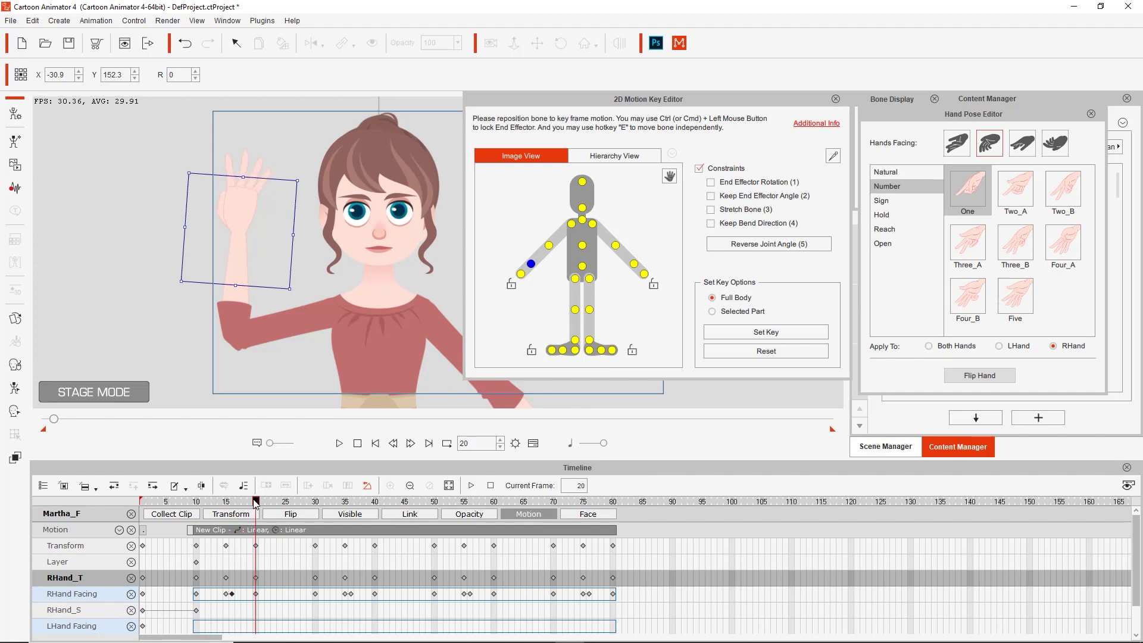
# Apply the Damping transition curve to Martha_F's Transform key at frame 20
pyautogui.click(256, 546)
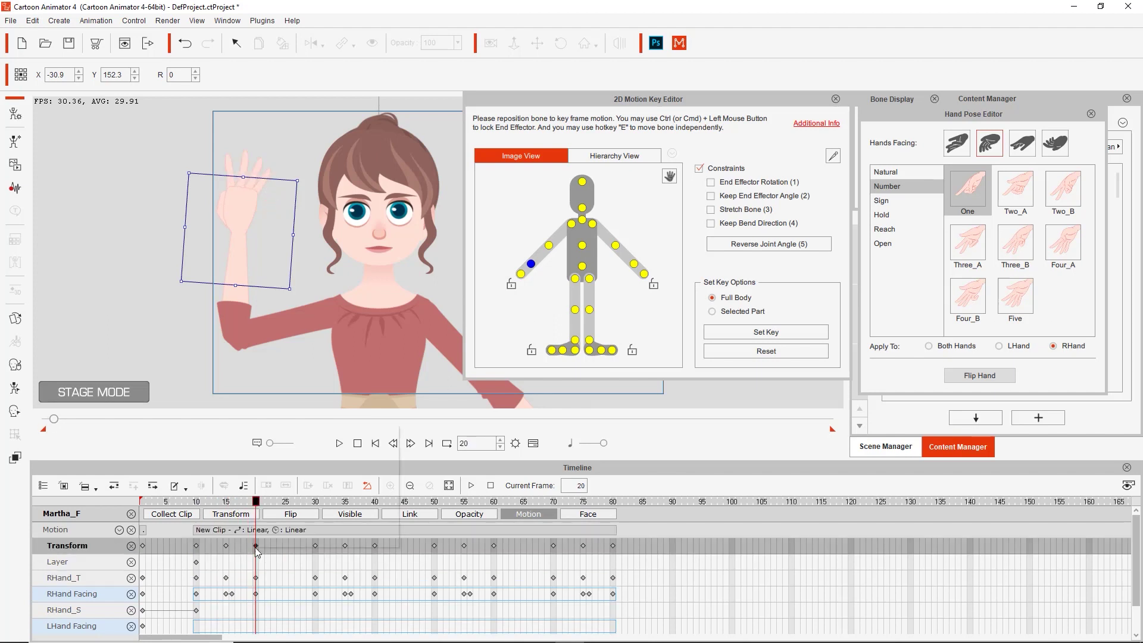
pyautogui.rightClick(255, 548)
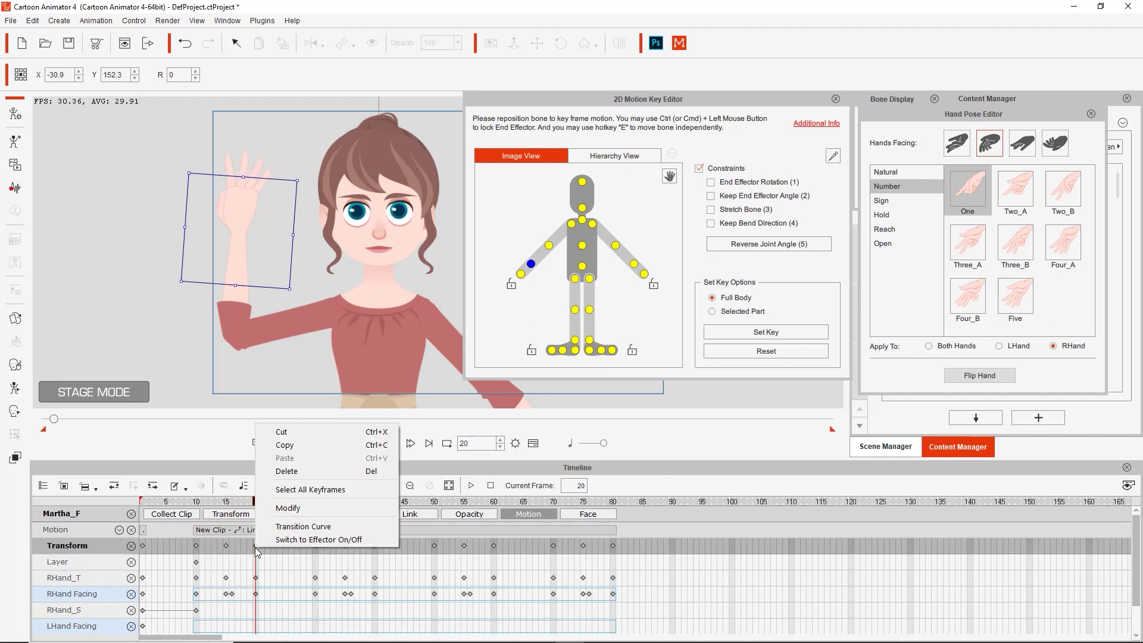
pyautogui.click(305, 528)
pyautogui.moveTo(623, 98); pyautogui.dragTo(754, 100)
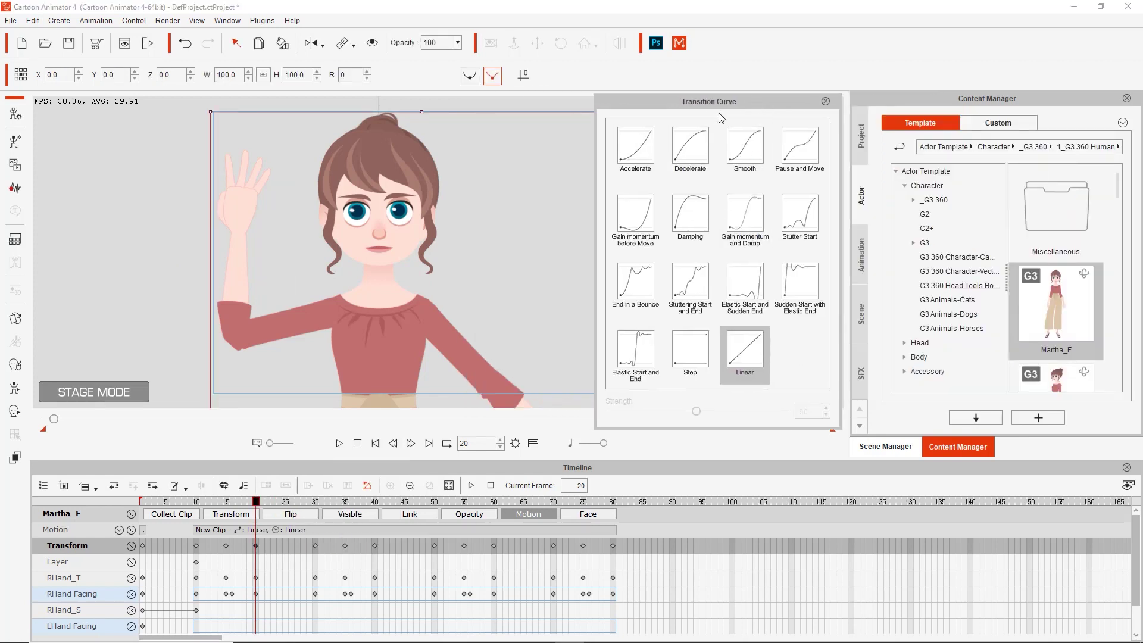
pyautogui.click(693, 219)
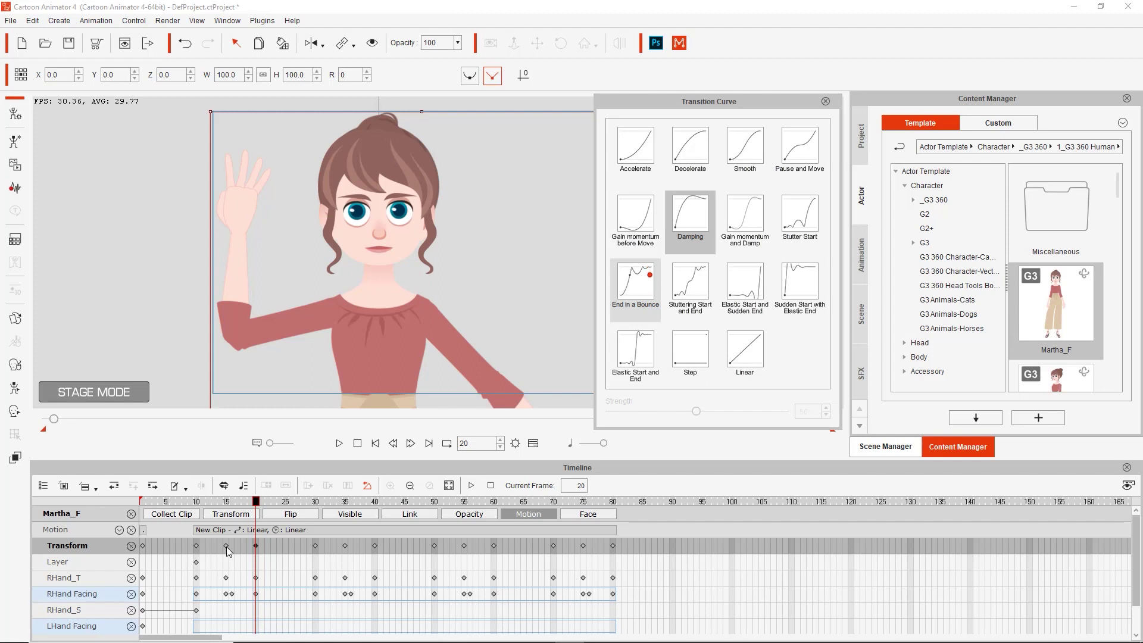
pyautogui.click(256, 545)
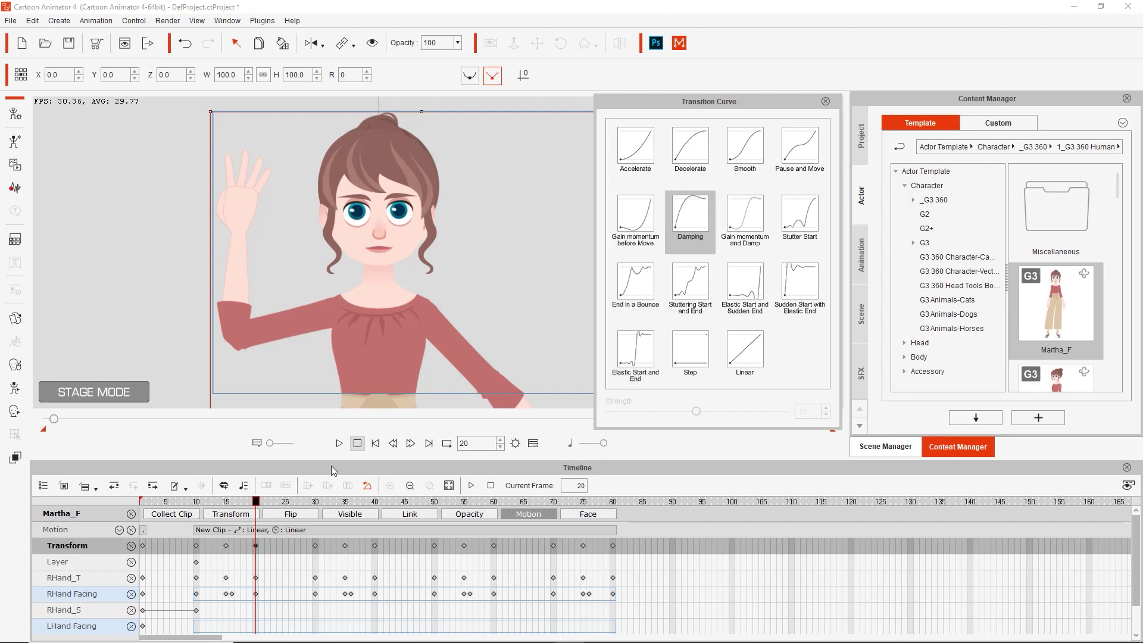
# Apply the Damping transition curve to Martha_F's Transform key at frame 40
pyautogui.moveTo(230, 503)
pyautogui.mouseDown()
pyautogui.moveTo(251, 506)
pyautogui.moveTo(241, 506)
pyautogui.mouseUp()
pyautogui.moveTo(251, 506); pyautogui.dragTo(374, 510)
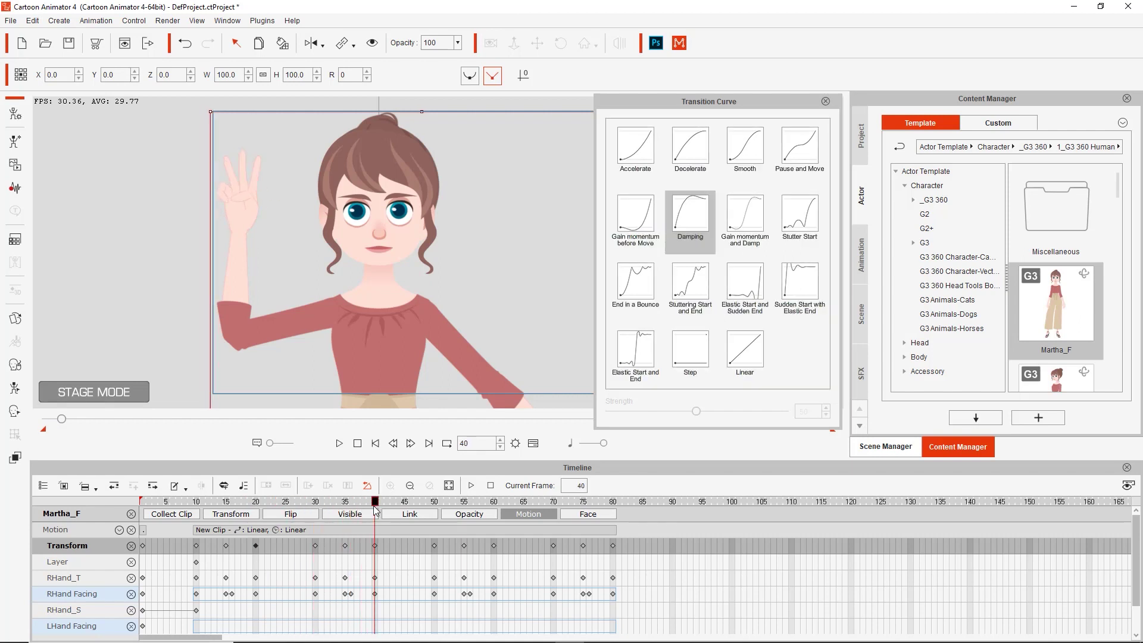
pyautogui.click(374, 546)
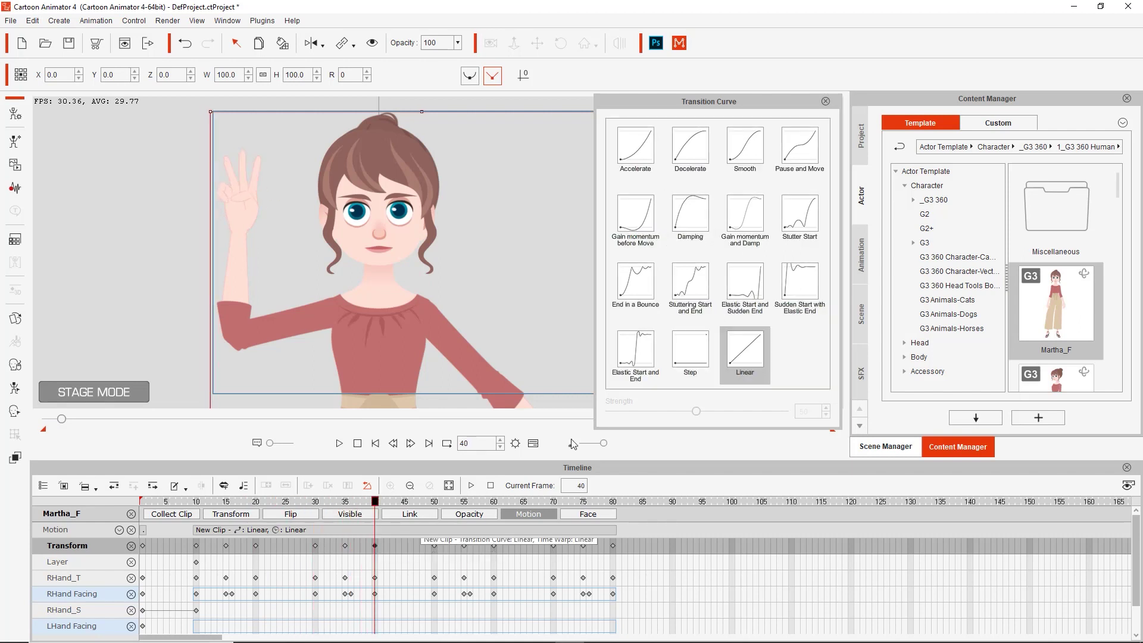
pyautogui.click(698, 218)
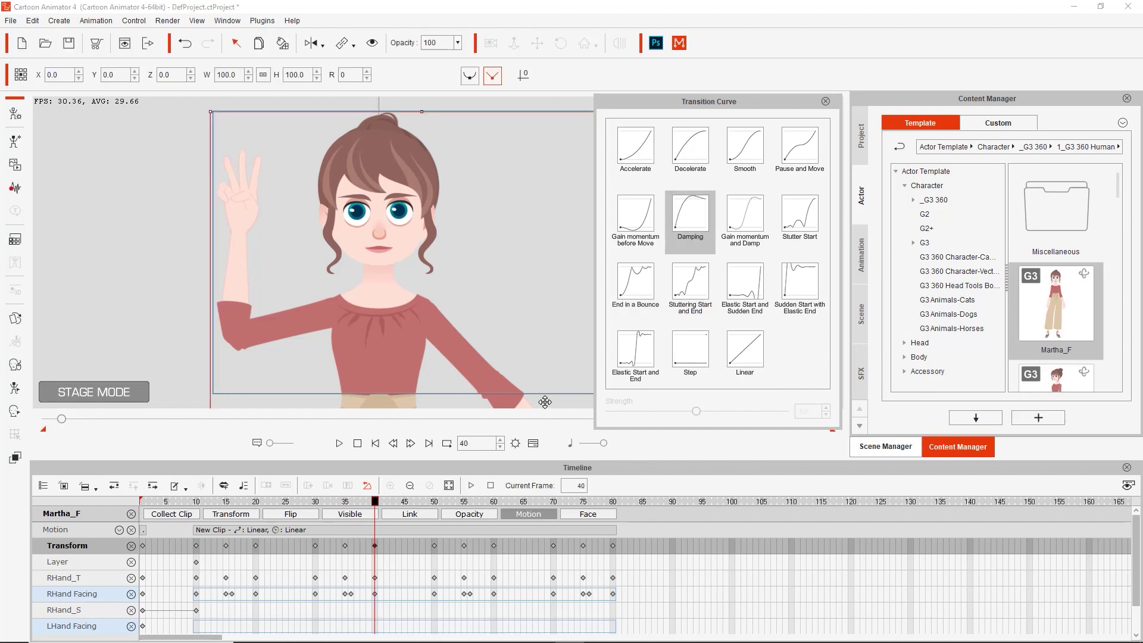
# Apply the Damping transition curve to Martha_F's Transform keys at frames 60 and 80
pyautogui.moveTo(408, 503); pyautogui.dragTo(495, 504)
pyautogui.click(493, 545)
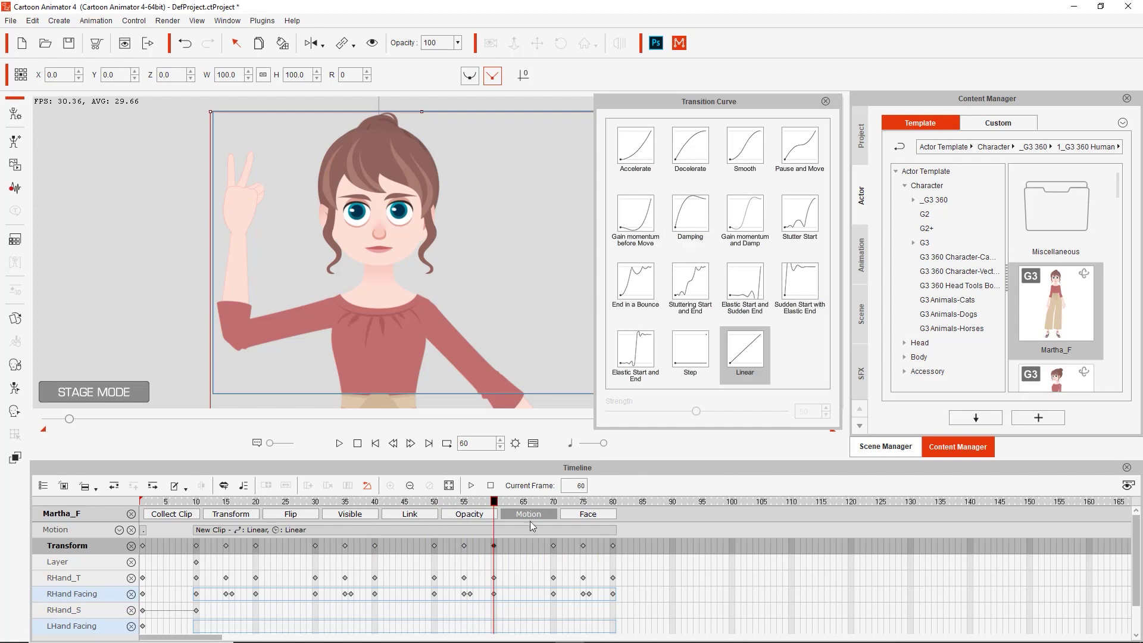
pyautogui.click(700, 210)
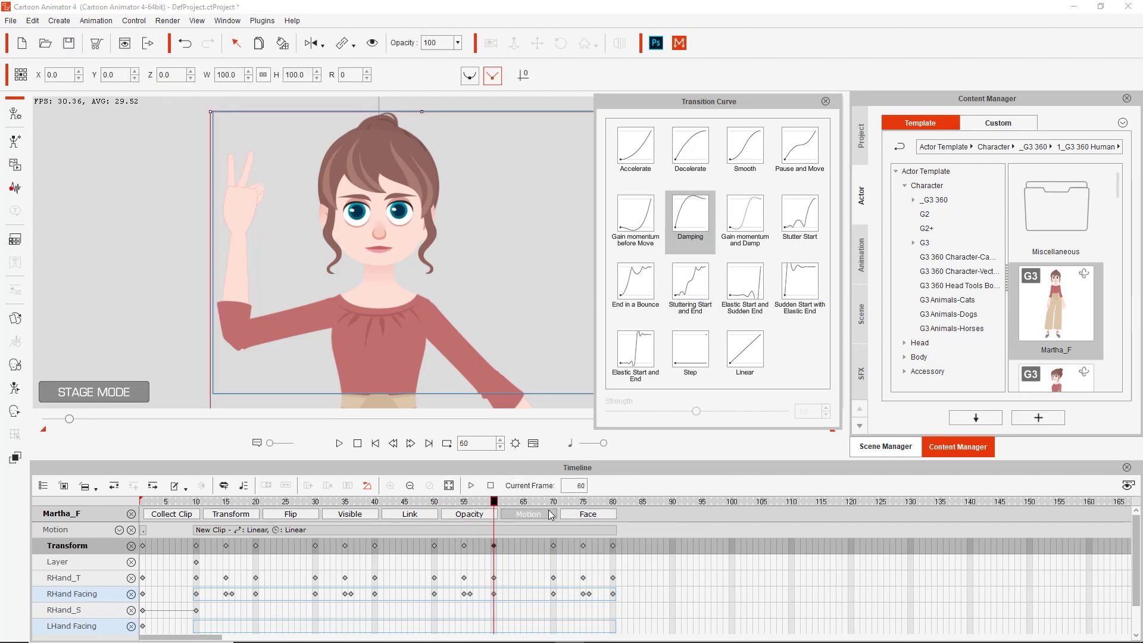
pyautogui.moveTo(551, 503); pyautogui.dragTo(613, 503)
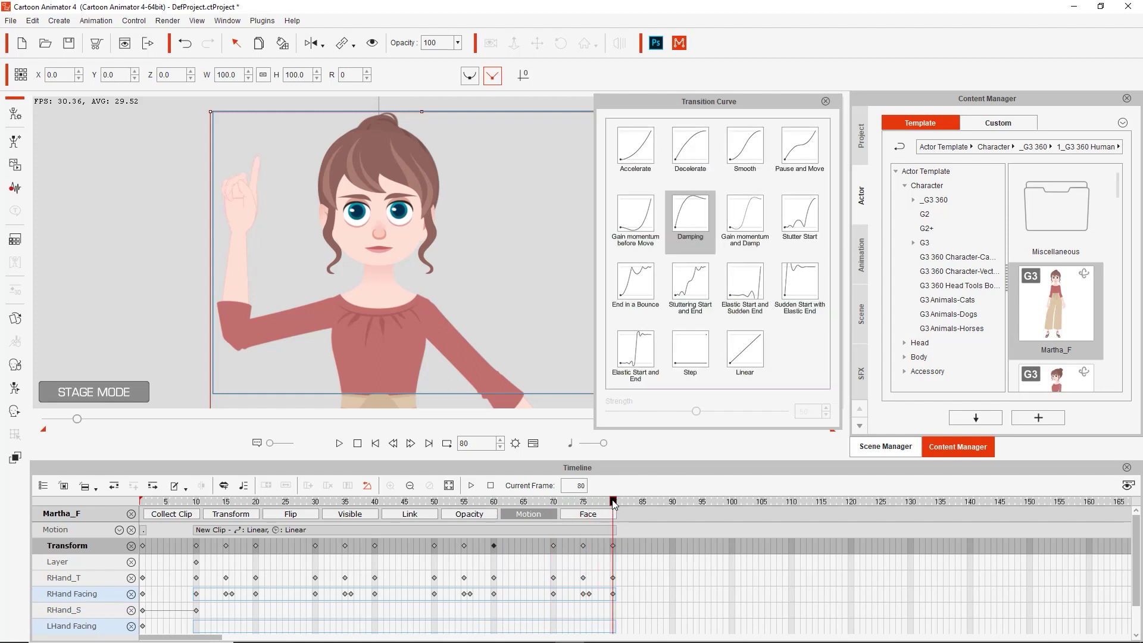
pyautogui.click(614, 545)
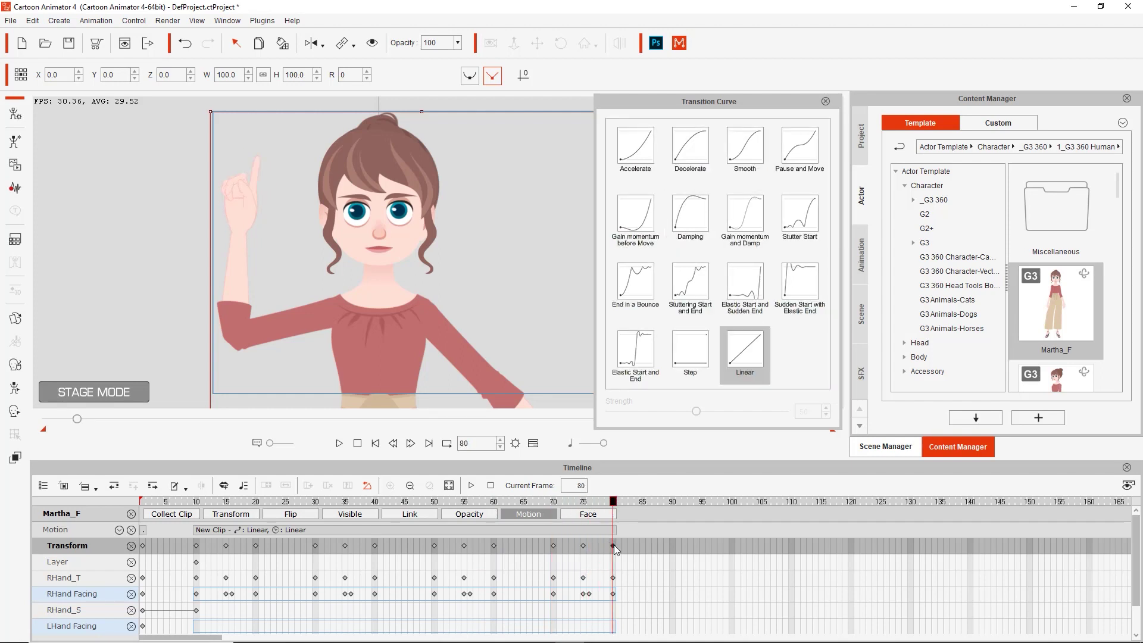
pyautogui.click(698, 229)
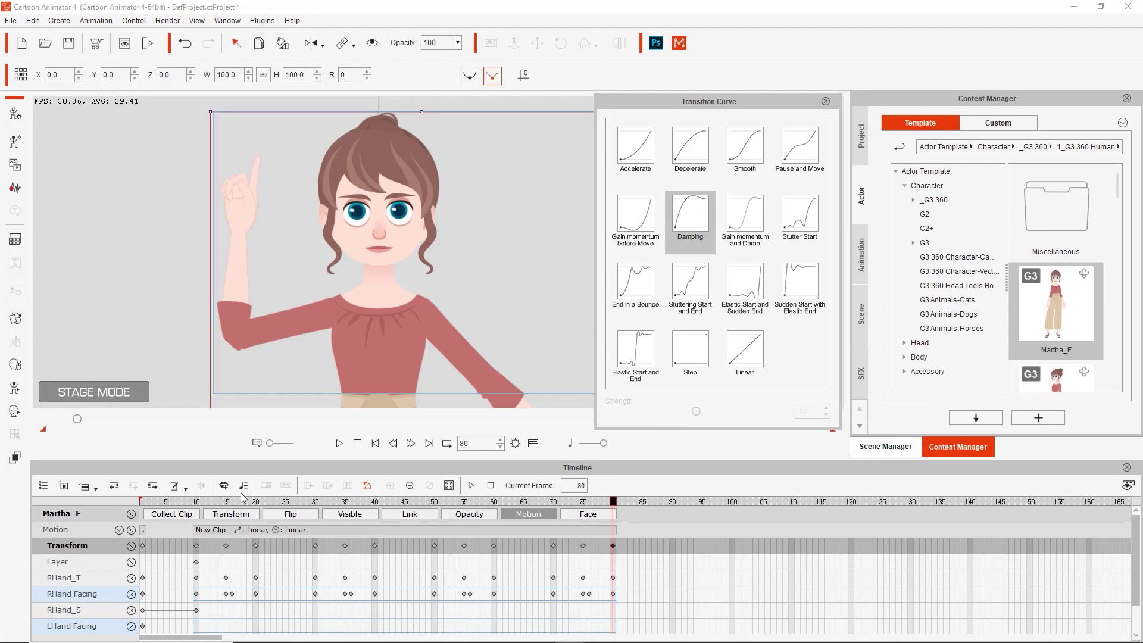
# Play the hand-counting animation from frame 10, scrub through it to frame 80, and close the transition curve settings
pyautogui.moveTo(225, 506); pyautogui.dragTo(196, 504)
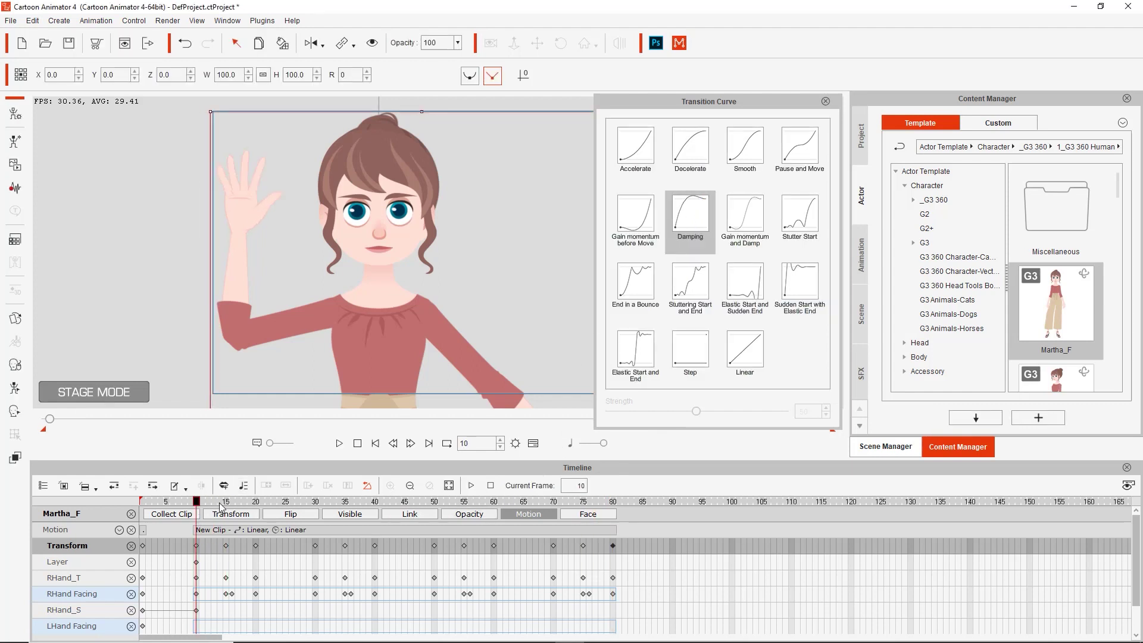
pyautogui.press('space')
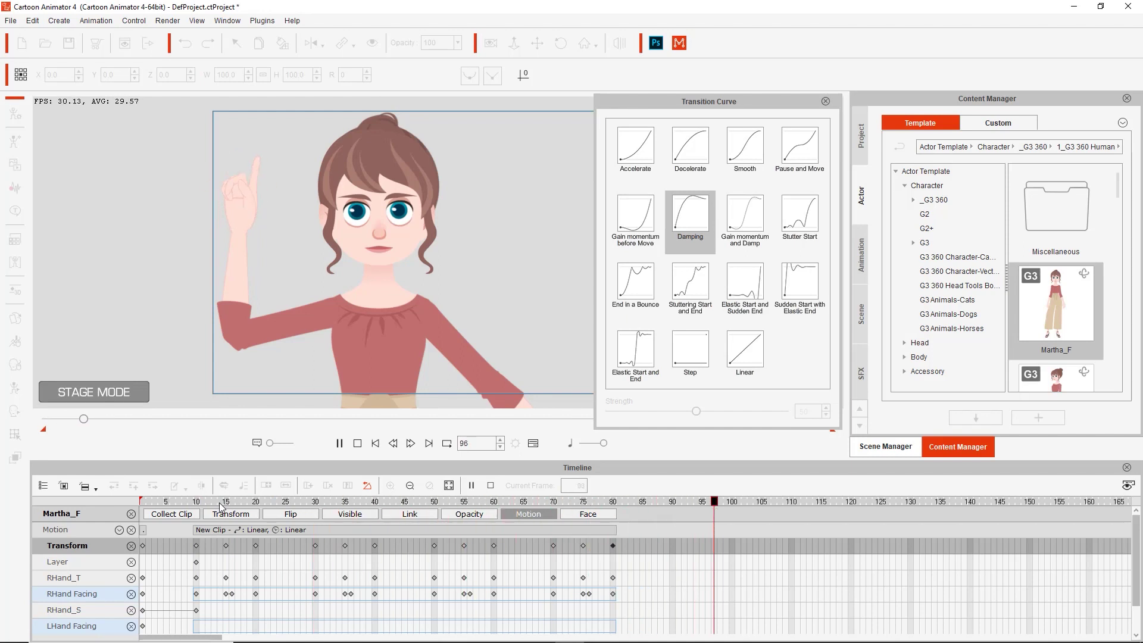
pyautogui.press('space')
pyautogui.moveTo(227, 505); pyautogui.dragTo(613, 484)
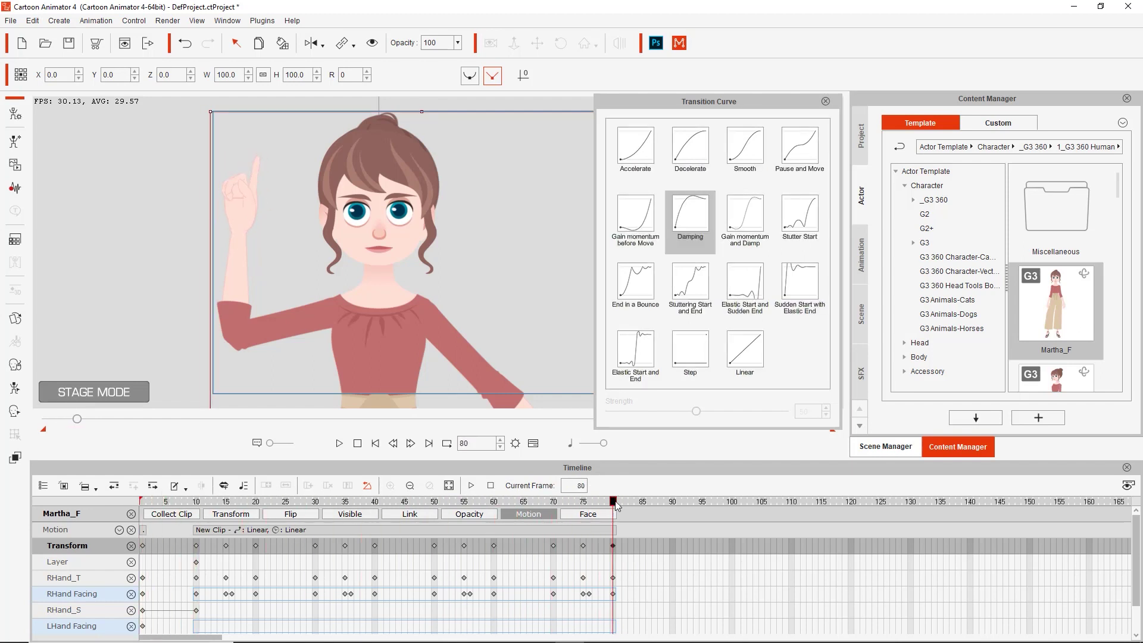
pyautogui.click(826, 102)
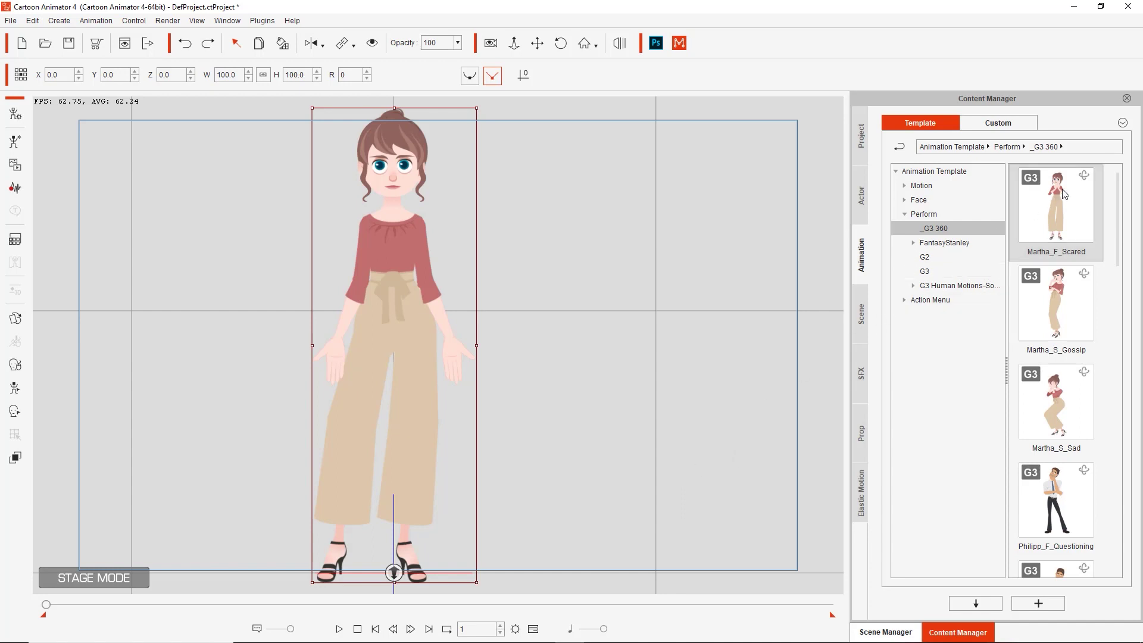
# Apply the Martha_F_Scared motion from the _G3 360 Perform templates to Martha_F, accepting the Sprite Hand data notice
pyautogui.click(924, 216)
pyautogui.click(938, 228)
pyautogui.doubleClick(1059, 220)
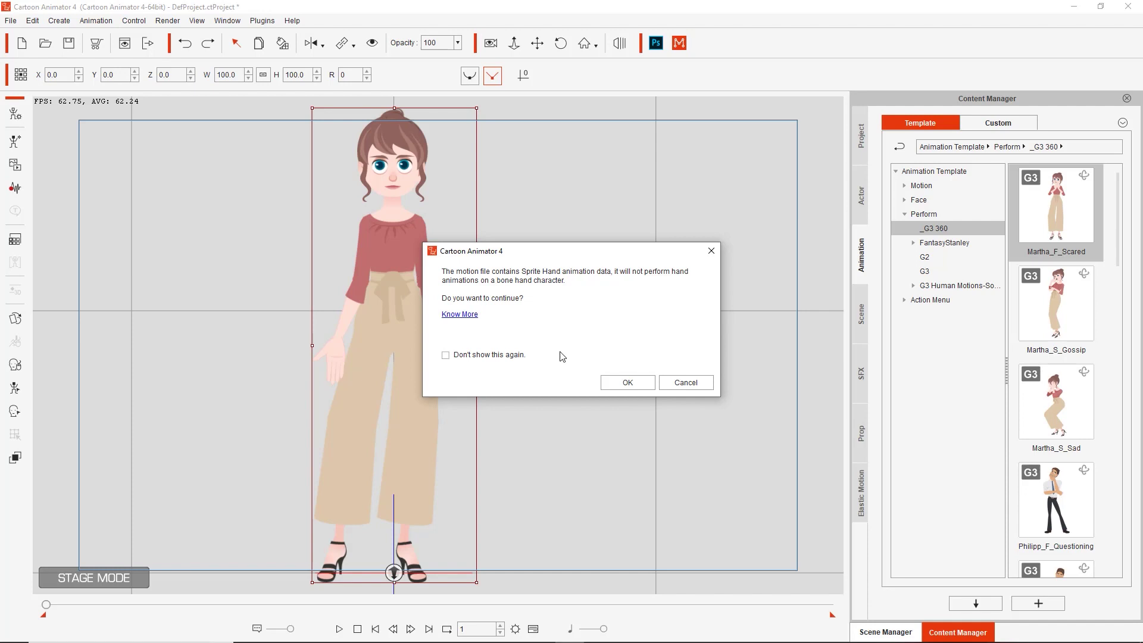
pyautogui.click(629, 382)
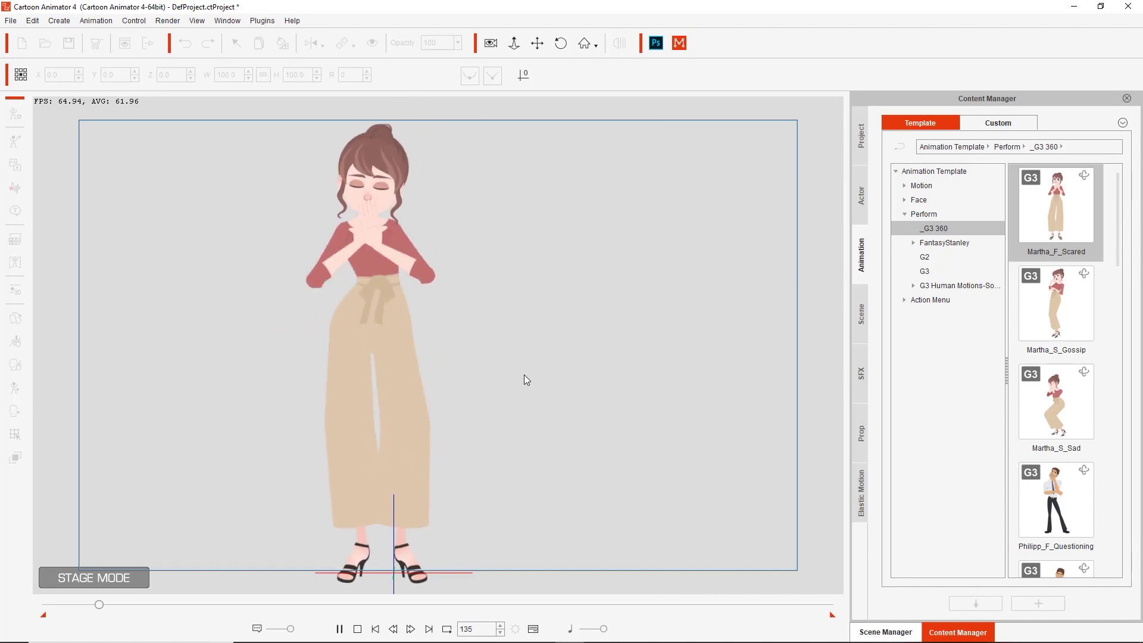
pyautogui.click(396, 390)
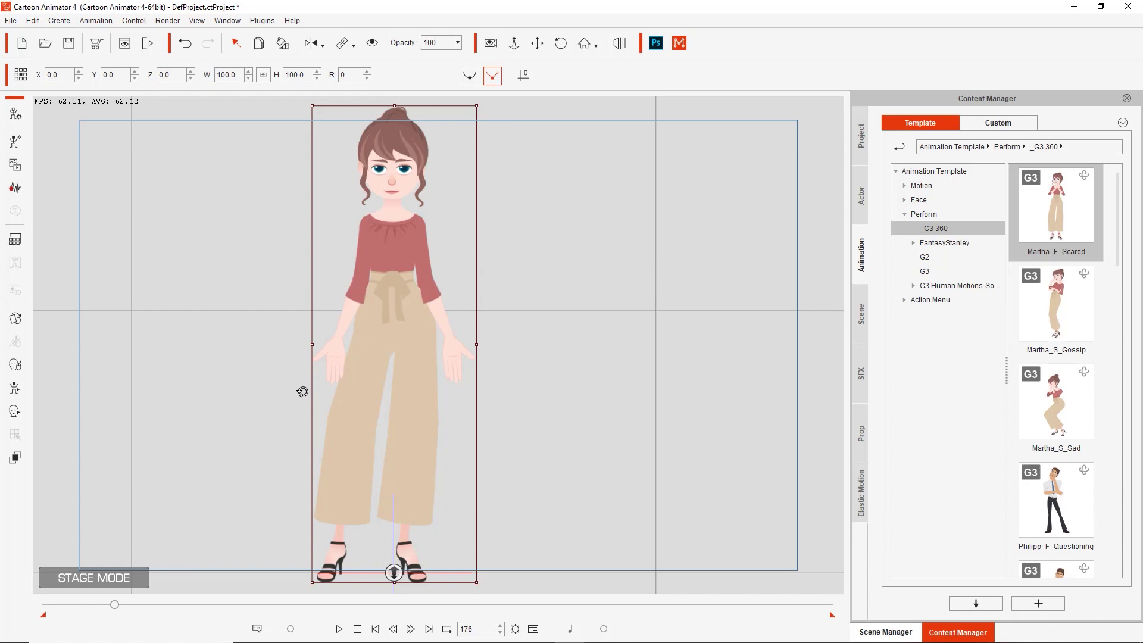
# Show the timeline with the whole Martha_F_Scared motion clip in view
pyautogui.press('F3')
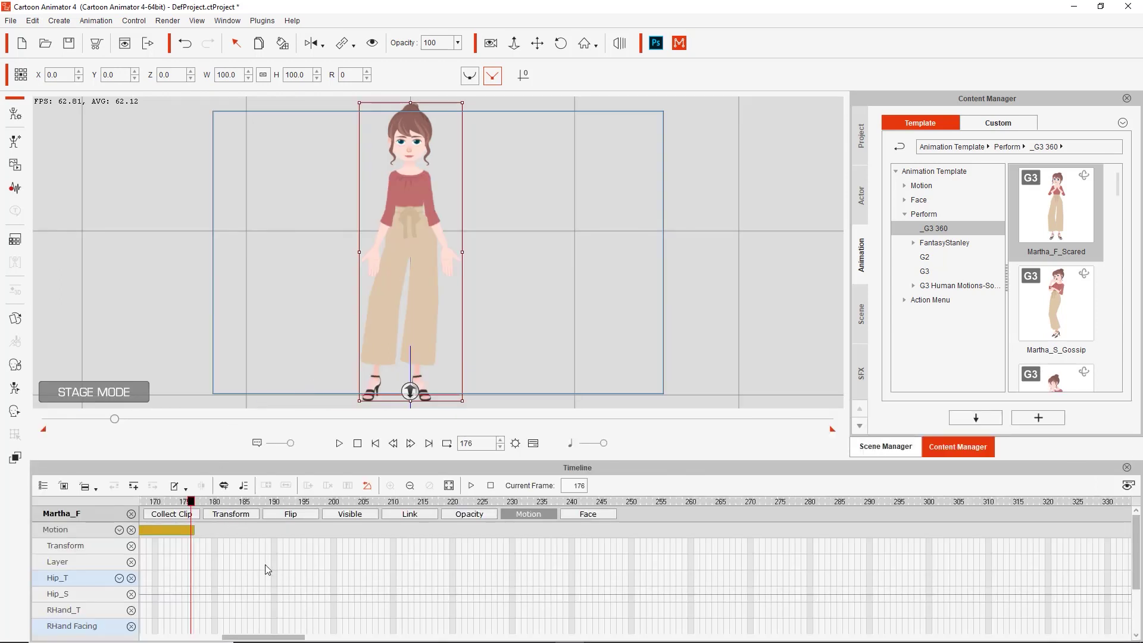
pyautogui.scroll(-5, 237, 559)
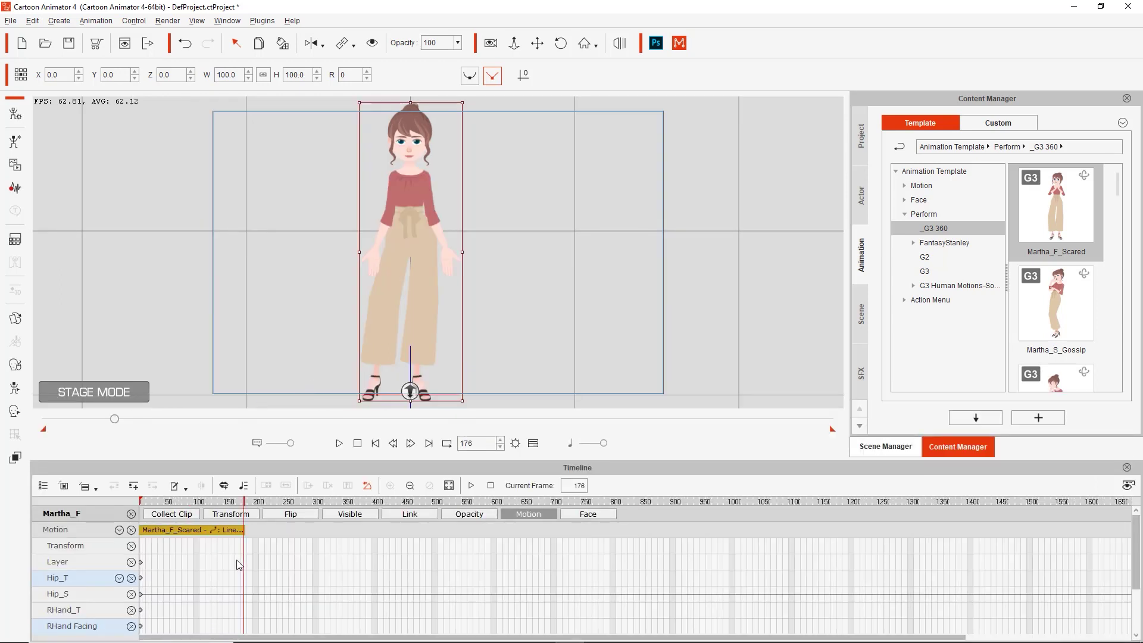
pyautogui.scroll(1, 217, 543)
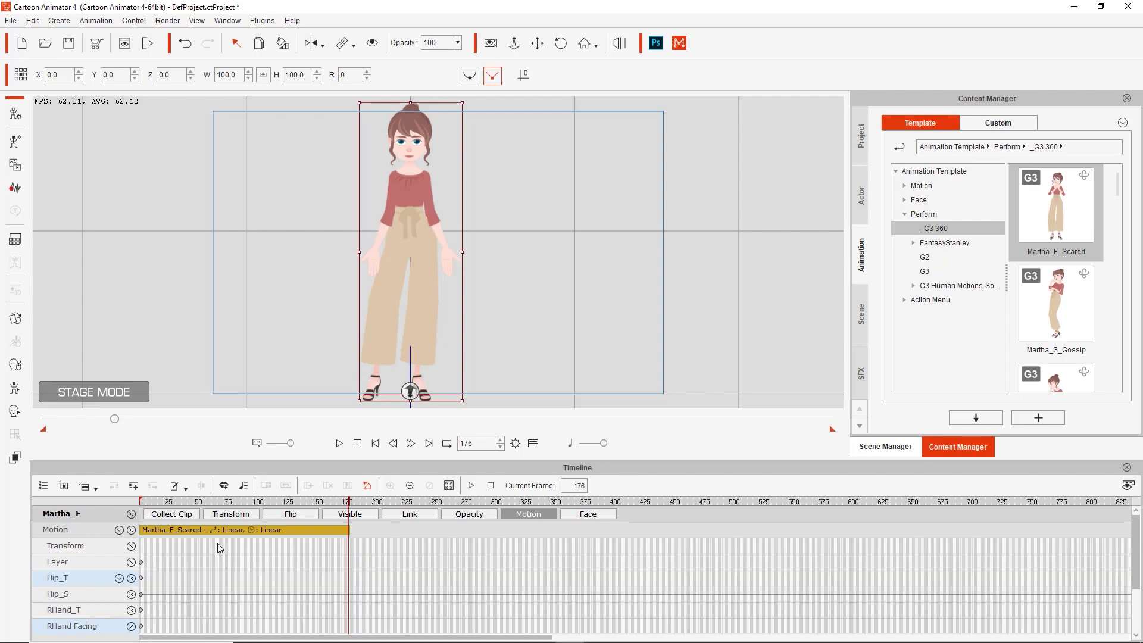
pyautogui.scroll(1, 197, 531)
# Reduce the playback speed to its minimum and return the playhead to frame 1
pyautogui.press('space')
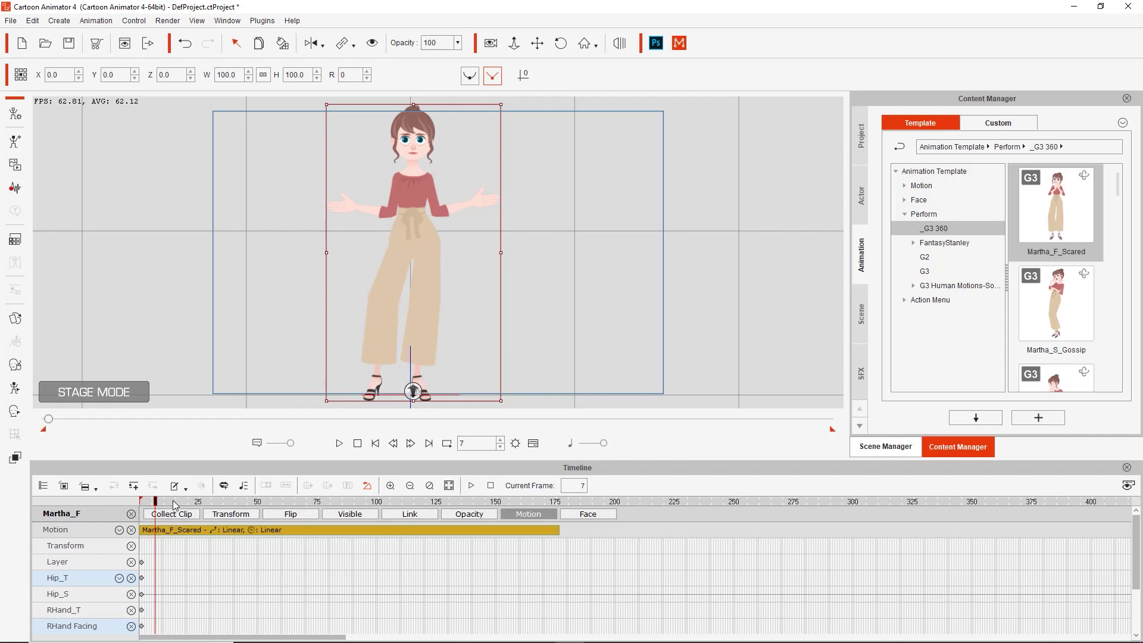
pyautogui.moveTo(292, 449); pyautogui.dragTo(256, 455)
pyautogui.moveTo(162, 507); pyautogui.dragTo(128, 508)
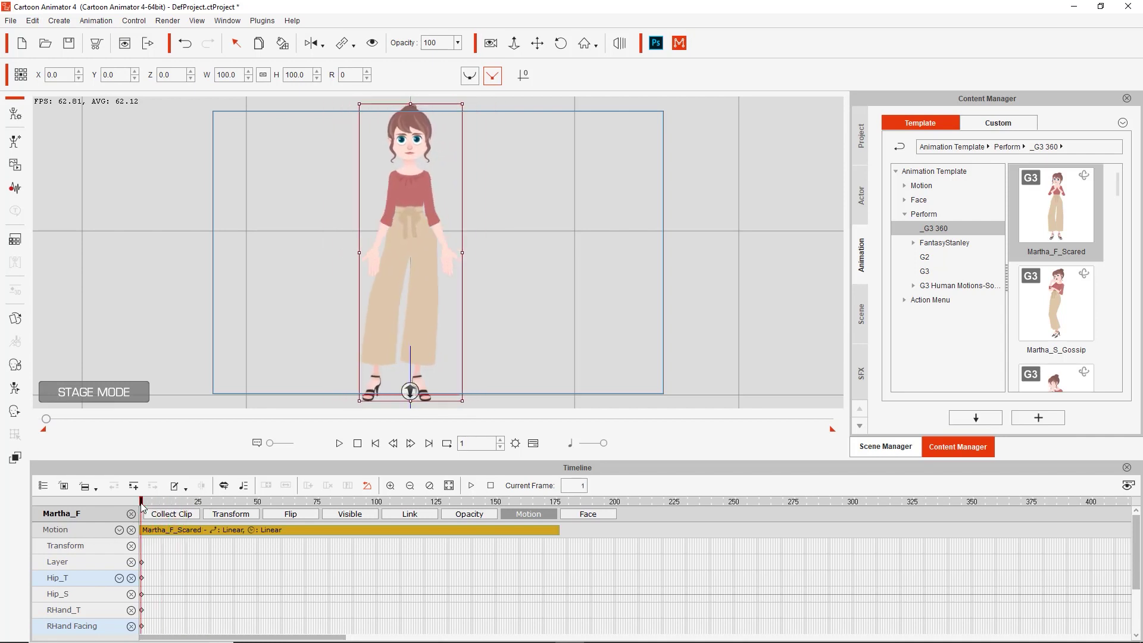
# Use the Hand Pose Editor to give both hands the Grab Gently pose from the Hold category at frame 1
pyautogui.scroll(5, 482, 302)
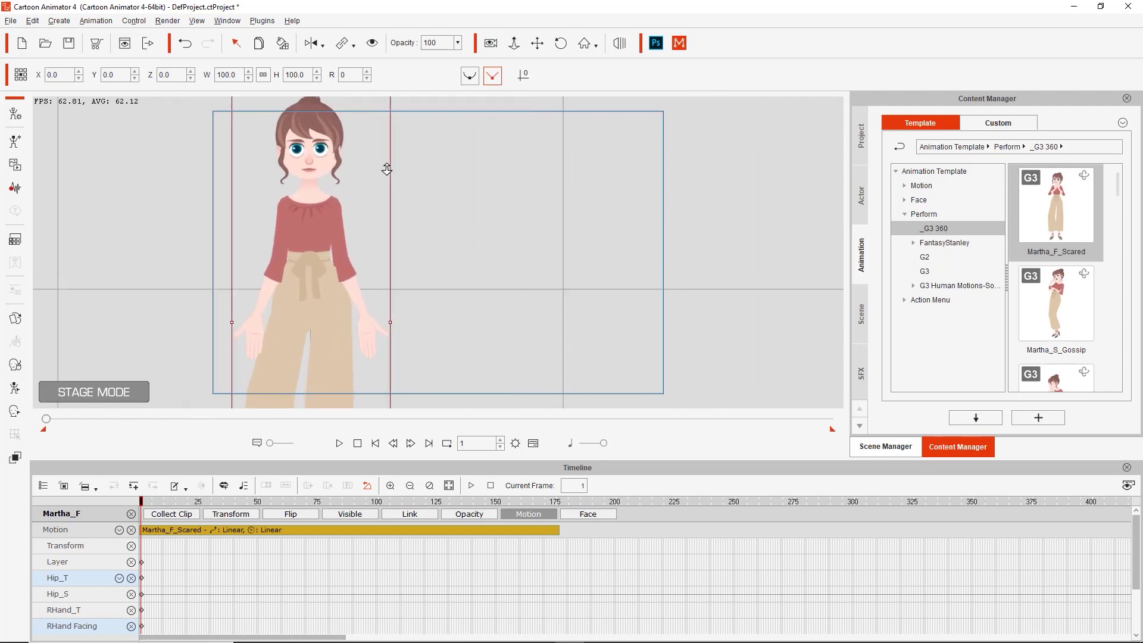
pyautogui.scroll(1, 510, 304)
pyautogui.moveTo(579, 464); pyautogui.dragTo(578, 485)
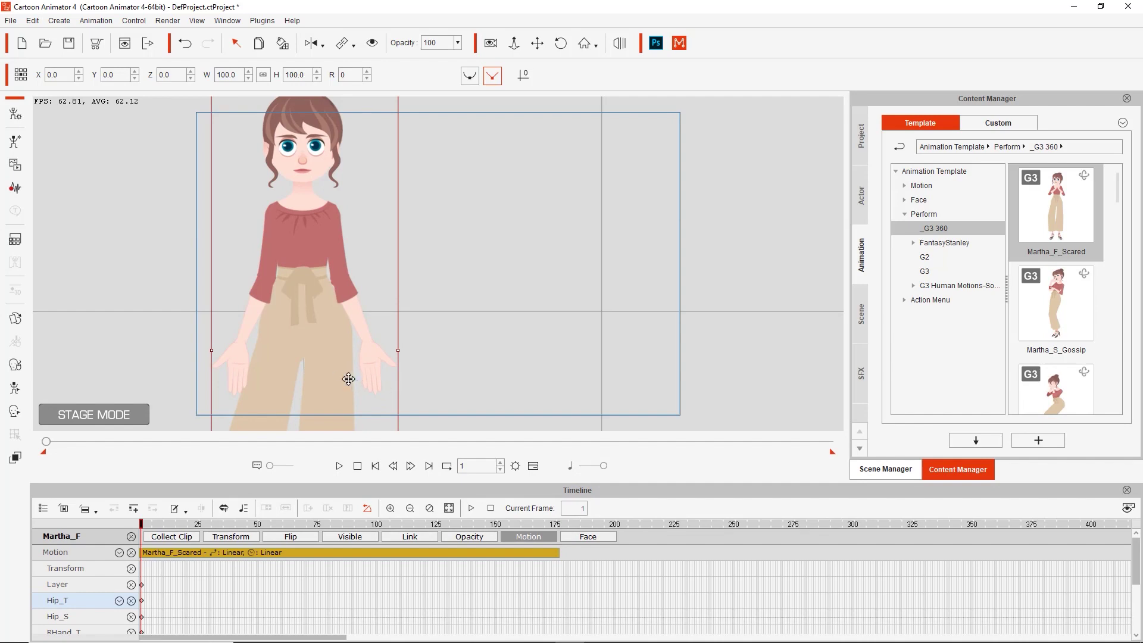
pyautogui.click(14, 387)
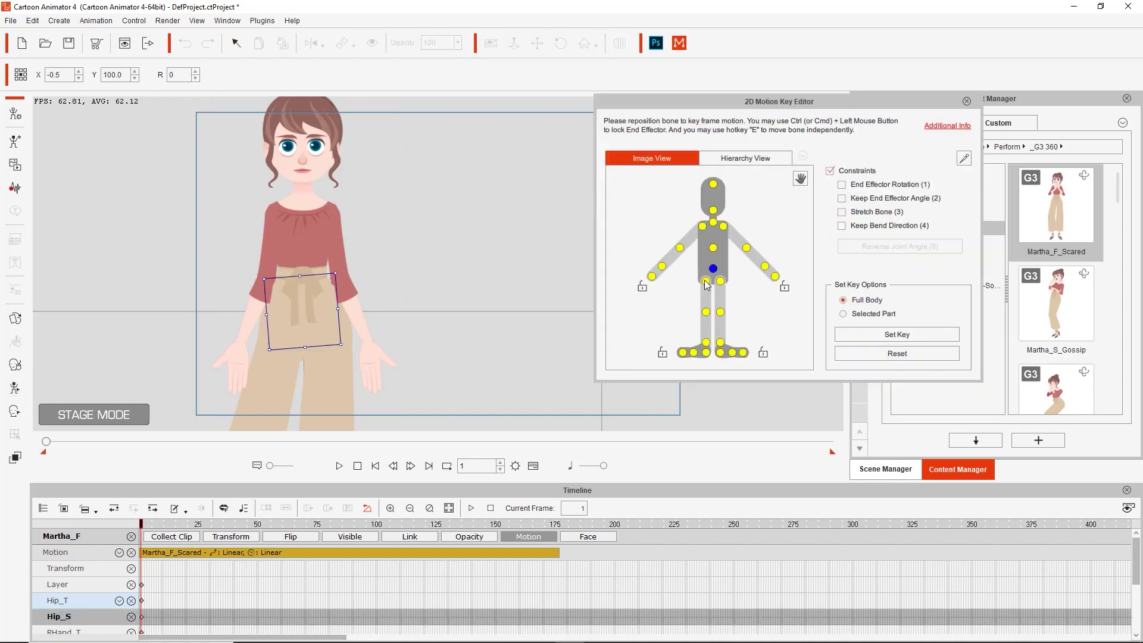
pyautogui.click(800, 179)
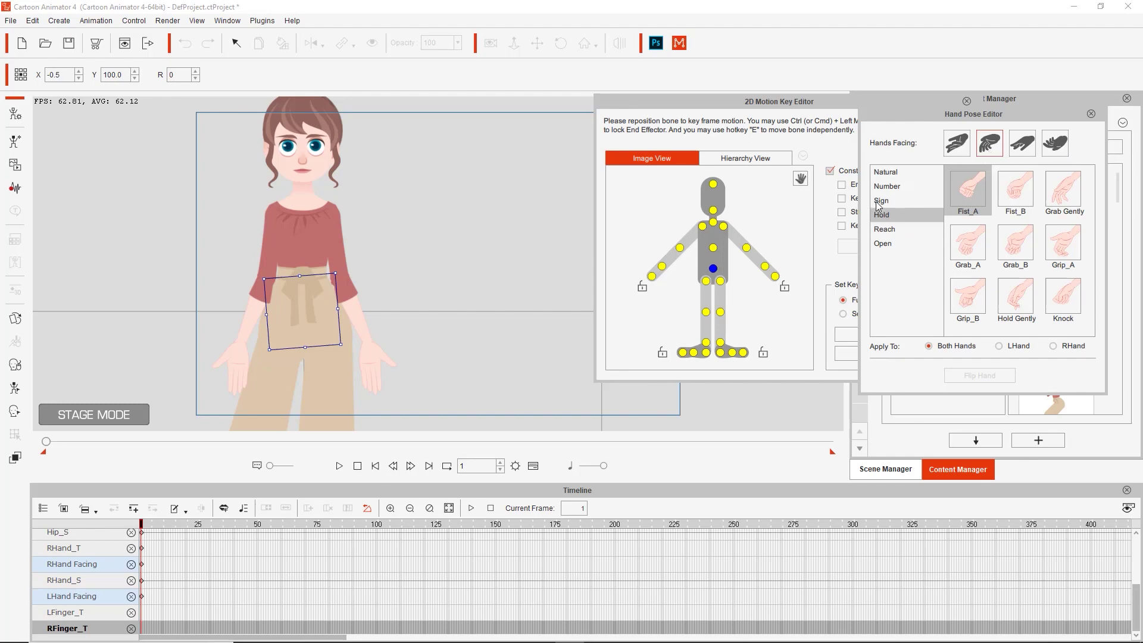
pyautogui.click(1070, 194)
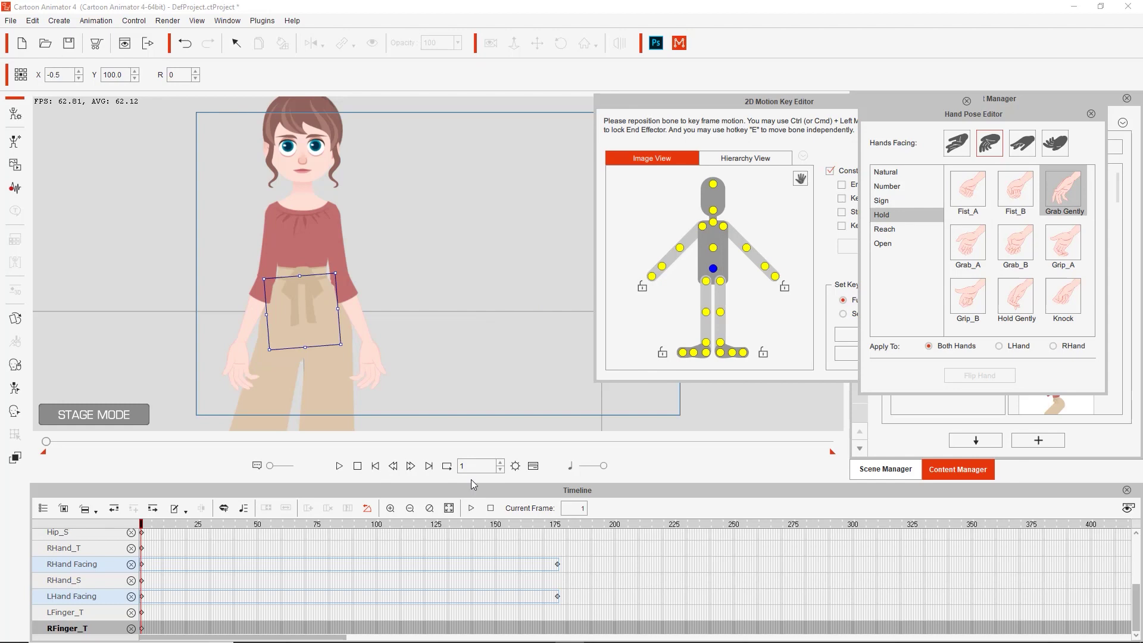
# Review the hands up to frame 25 and key the Grab Gently pose on both hands at frame 12
pyautogui.moveTo(174, 527)
pyautogui.mouseDown()
pyautogui.moveTo(143, 529)
pyautogui.moveTo(200, 525)
pyautogui.mouseUp()
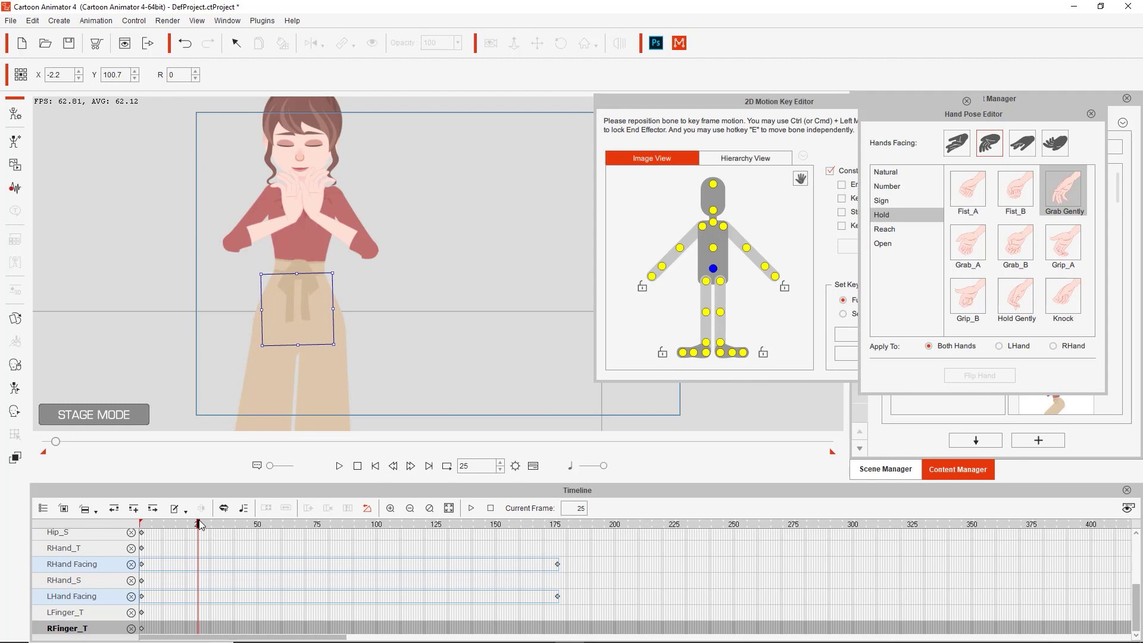
pyautogui.moveTo(198, 525); pyautogui.dragTo(168, 528)
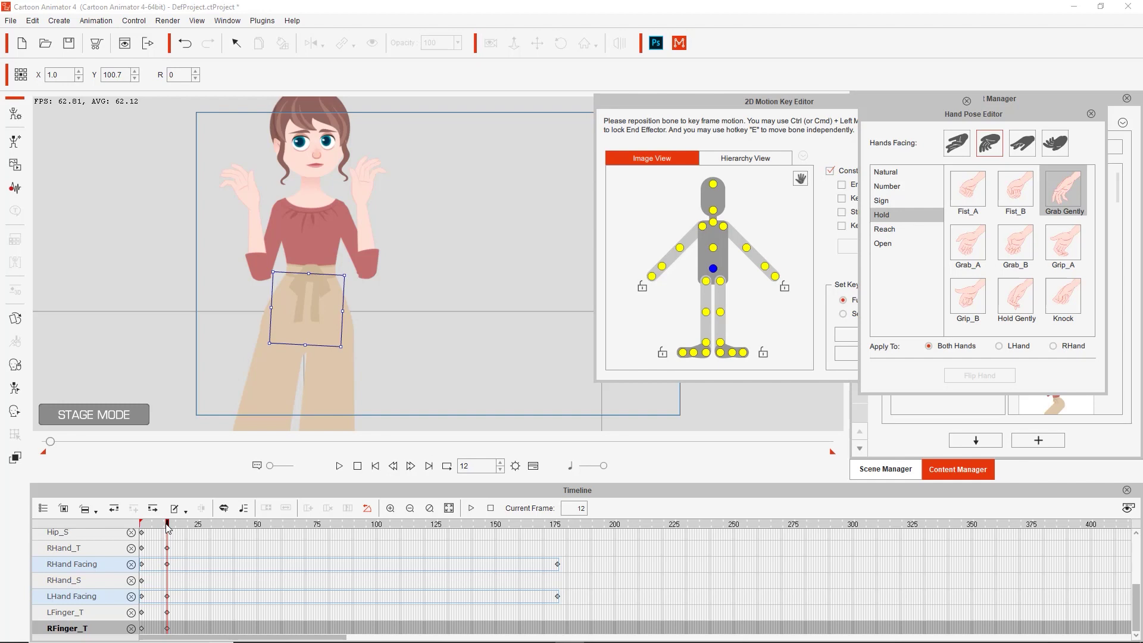
# Flip the right hand and the left hand at frame 13, one frame after the previous pose key
pyautogui.moveTo(167, 526); pyautogui.dragTo(170, 526)
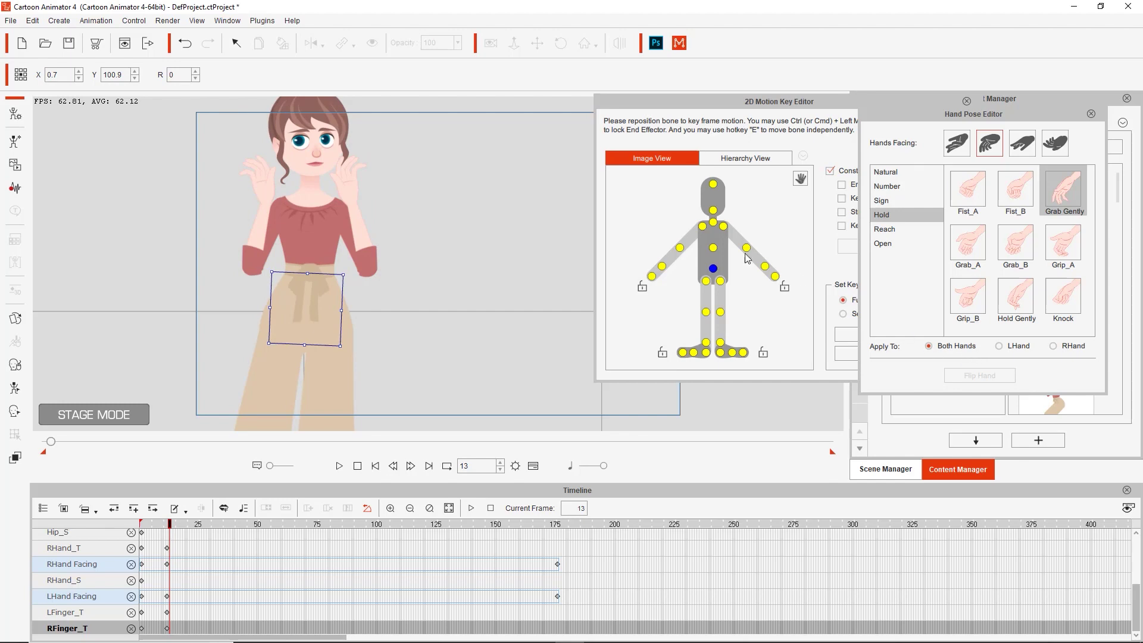
pyautogui.click(662, 266)
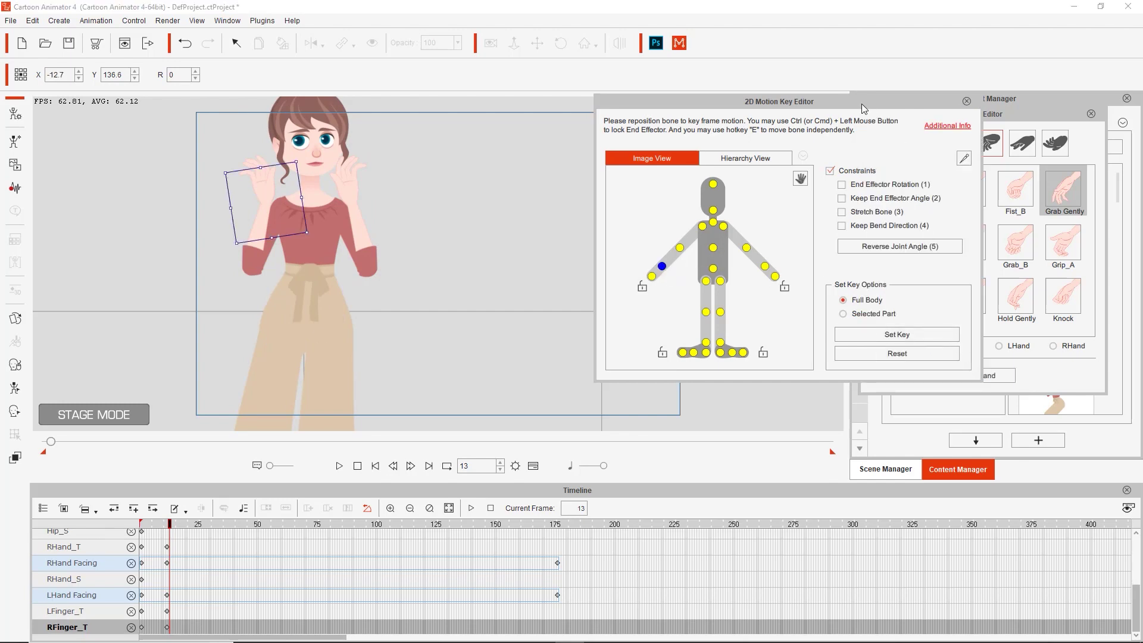
pyautogui.moveTo(858, 105); pyautogui.dragTo(741, 59)
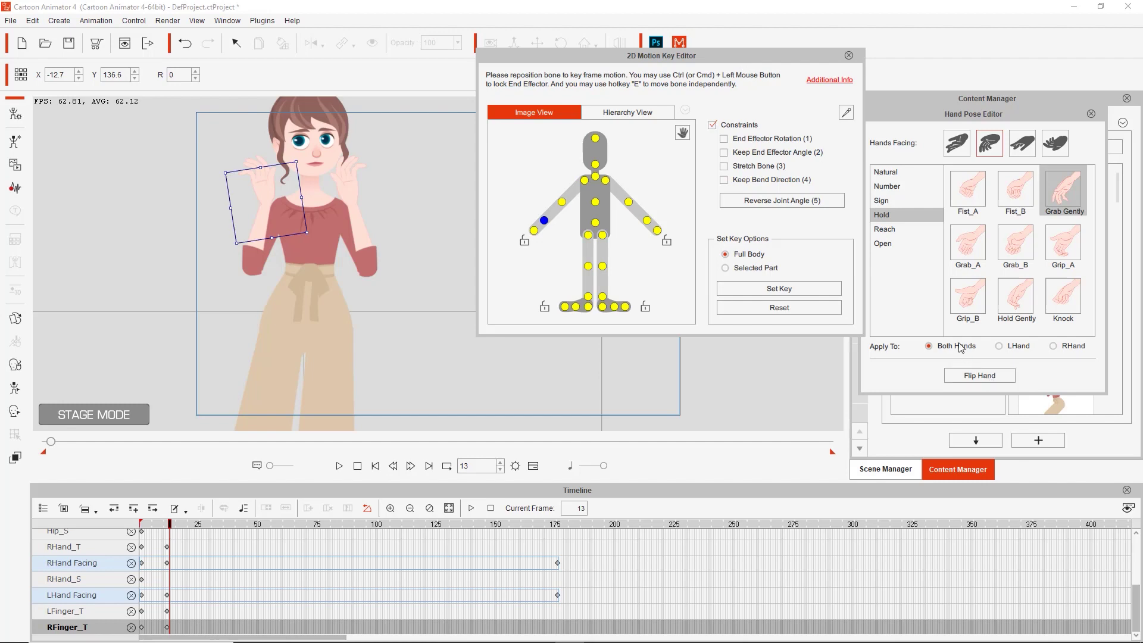
pyautogui.click(983, 376)
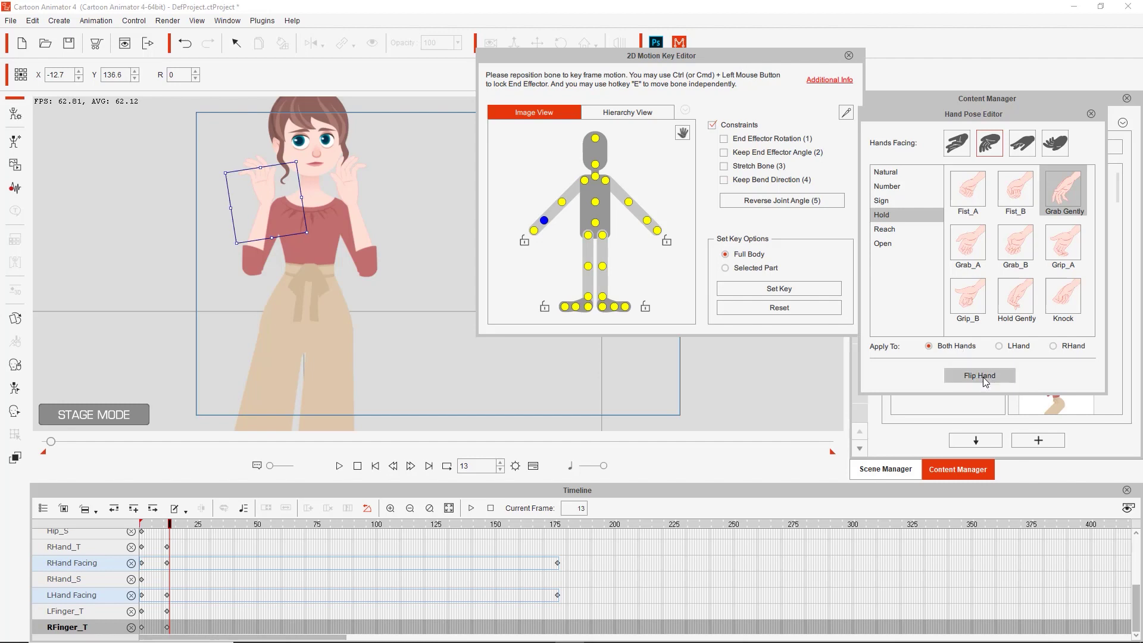
pyautogui.click(647, 221)
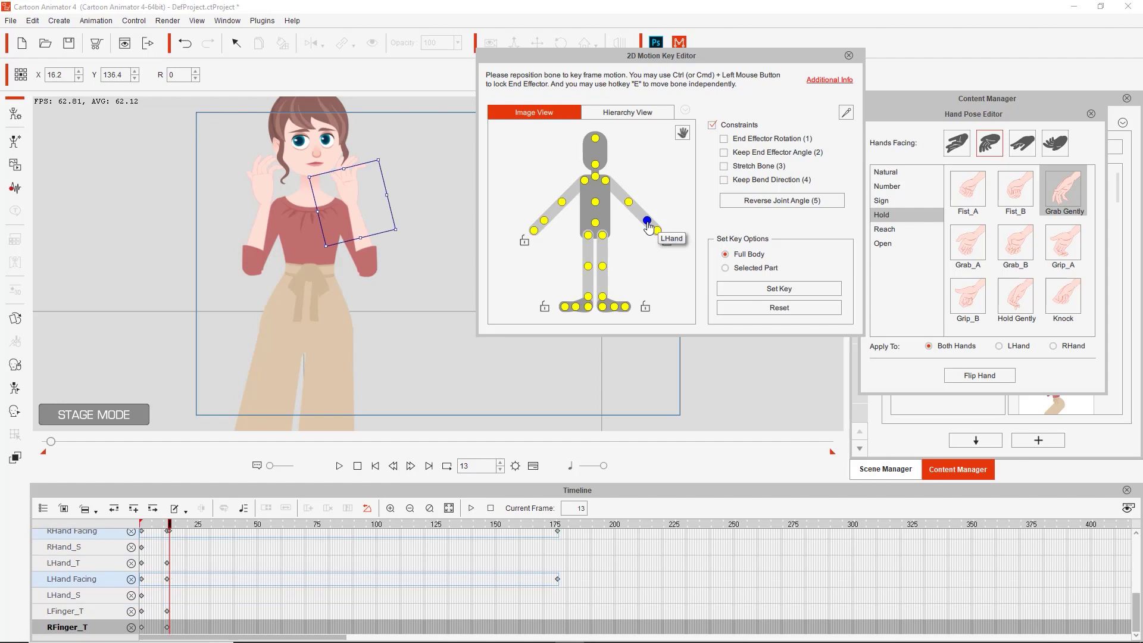
pyautogui.click(978, 381)
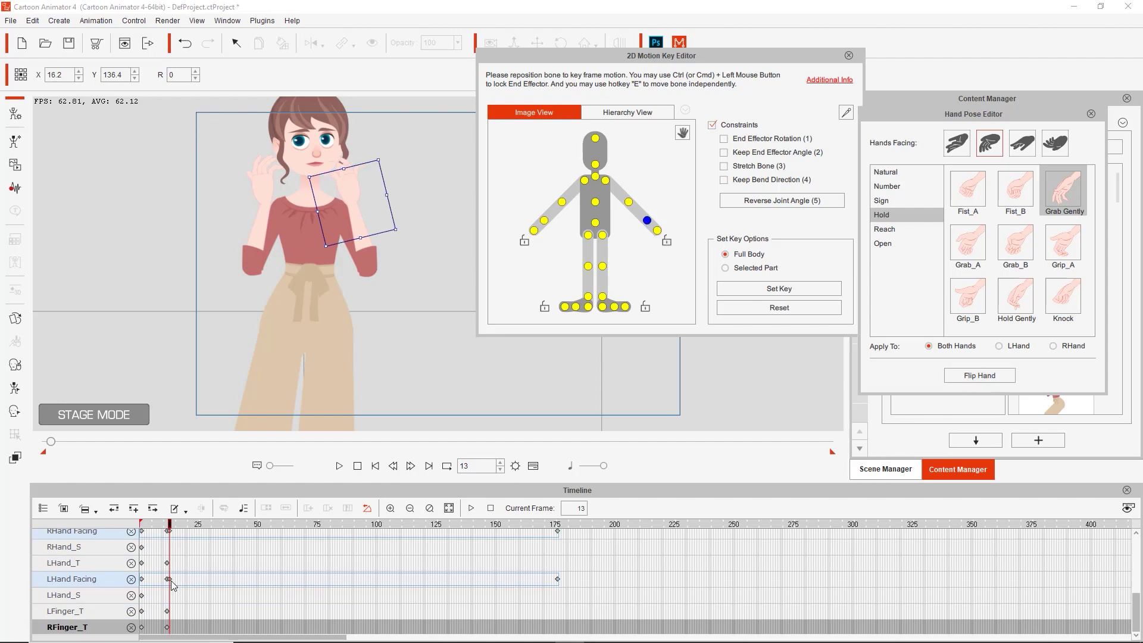
# Key the Fist_A pose on both hands at frame 20, using the fourth Hands Facing option
pyautogui.scroll(3, 173, 586)
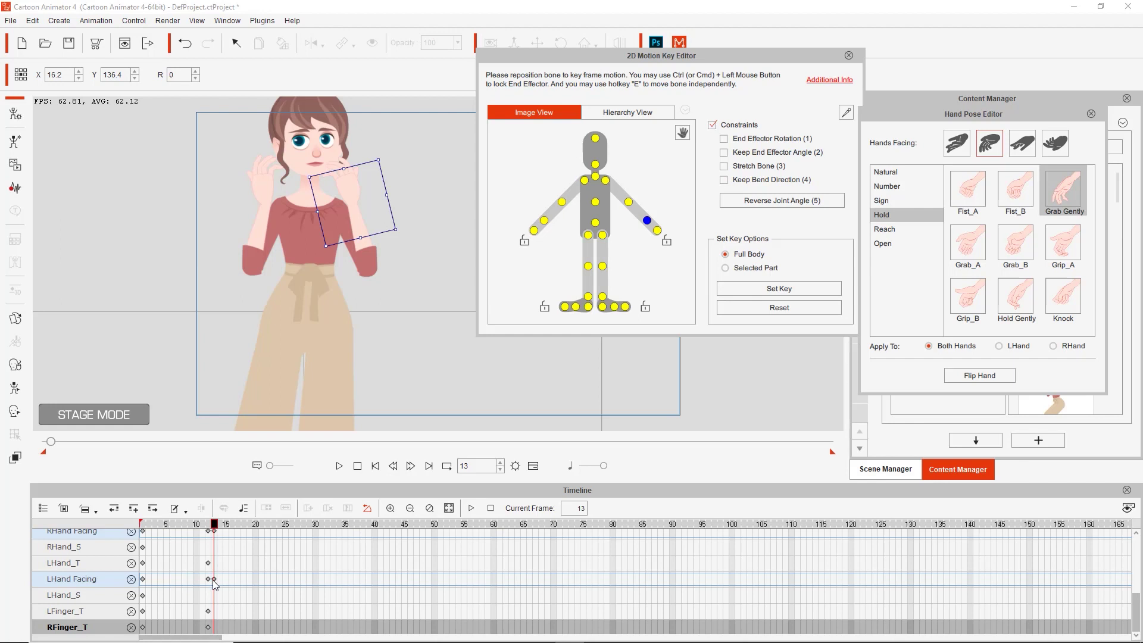
pyautogui.scroll(1, 212, 584)
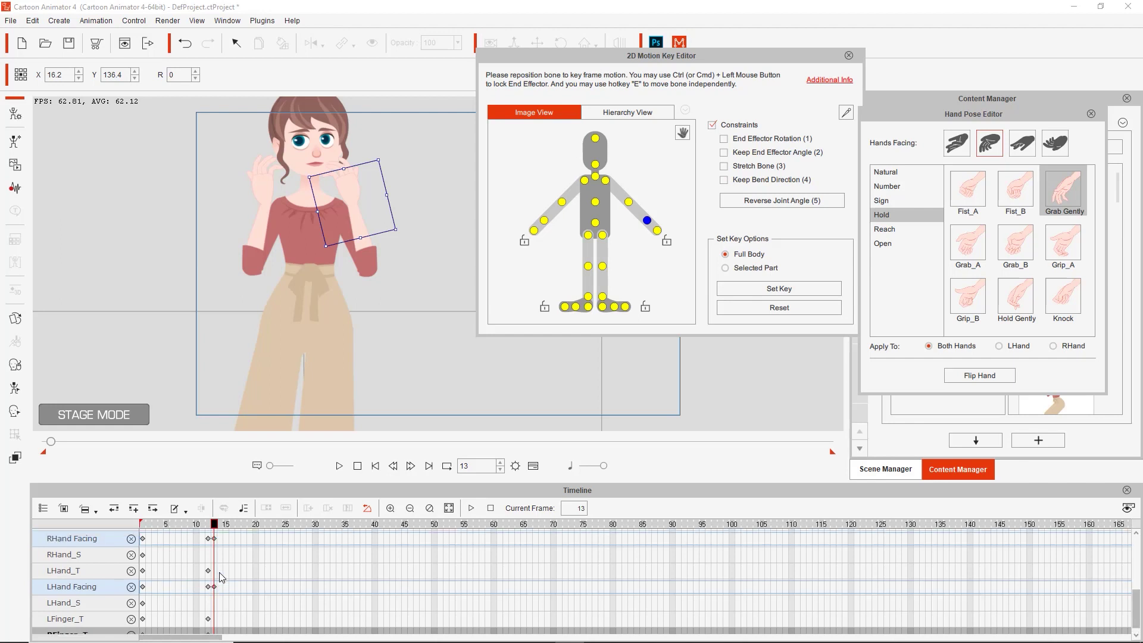
pyautogui.moveTo(212, 526); pyautogui.dragTo(255, 529)
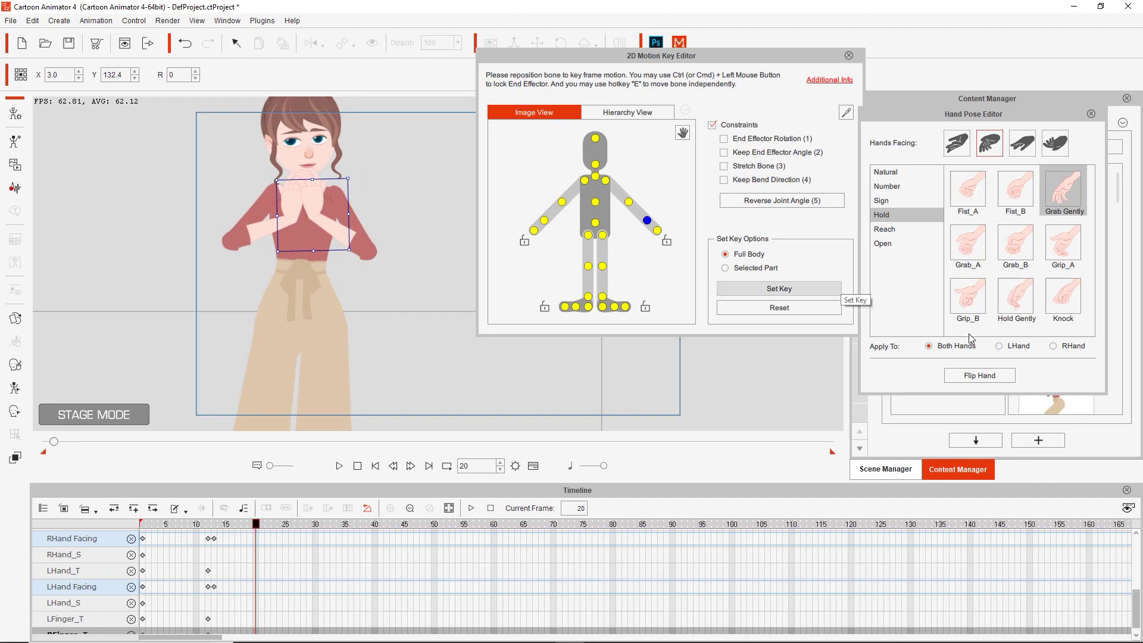
pyautogui.click(977, 194)
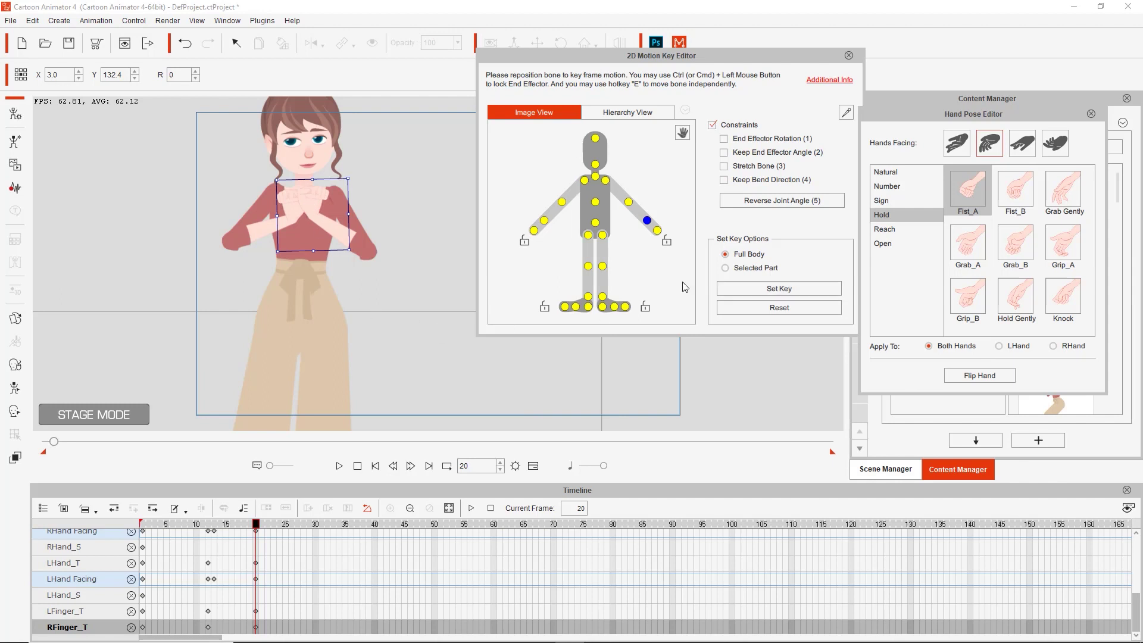
pyautogui.click(1054, 146)
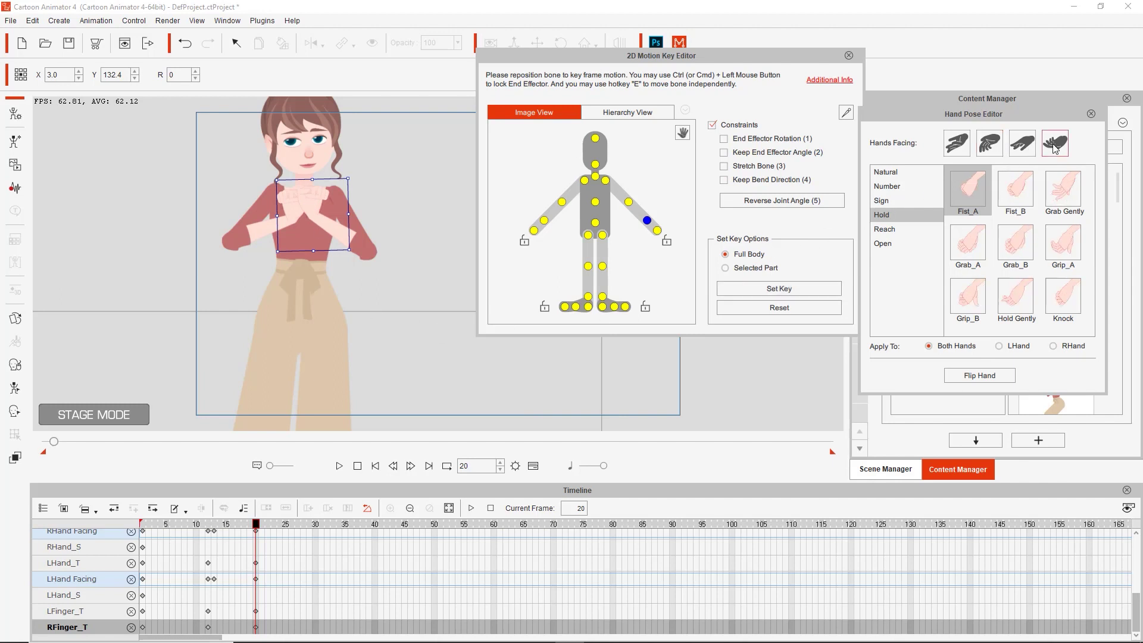
pyautogui.click(977, 197)
# Review the motion up to frame 146 and key the Fist_A pose on both hands there
pyautogui.moveTo(256, 524); pyautogui.dragTo(990, 508)
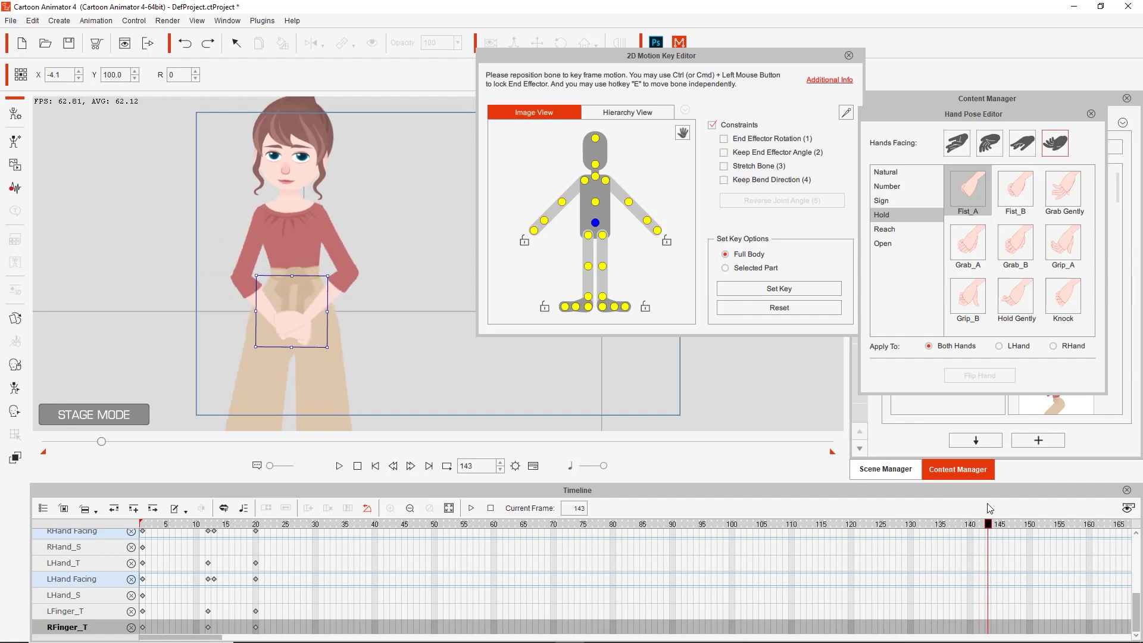
pyautogui.moveTo(990, 508); pyautogui.dragTo(1006, 513)
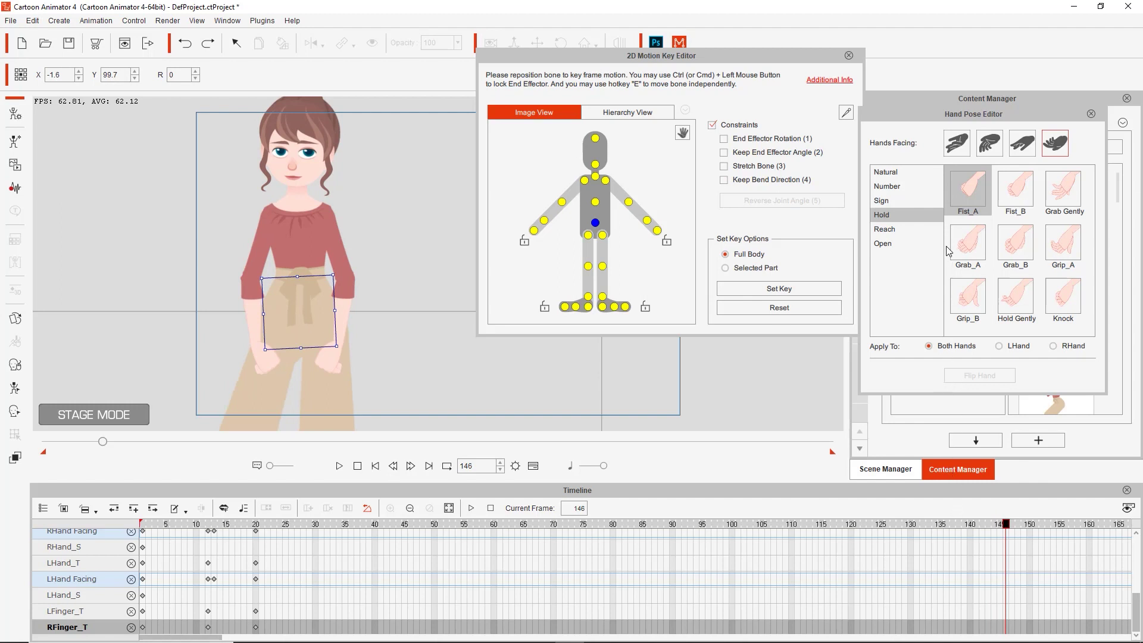
pyautogui.click(969, 190)
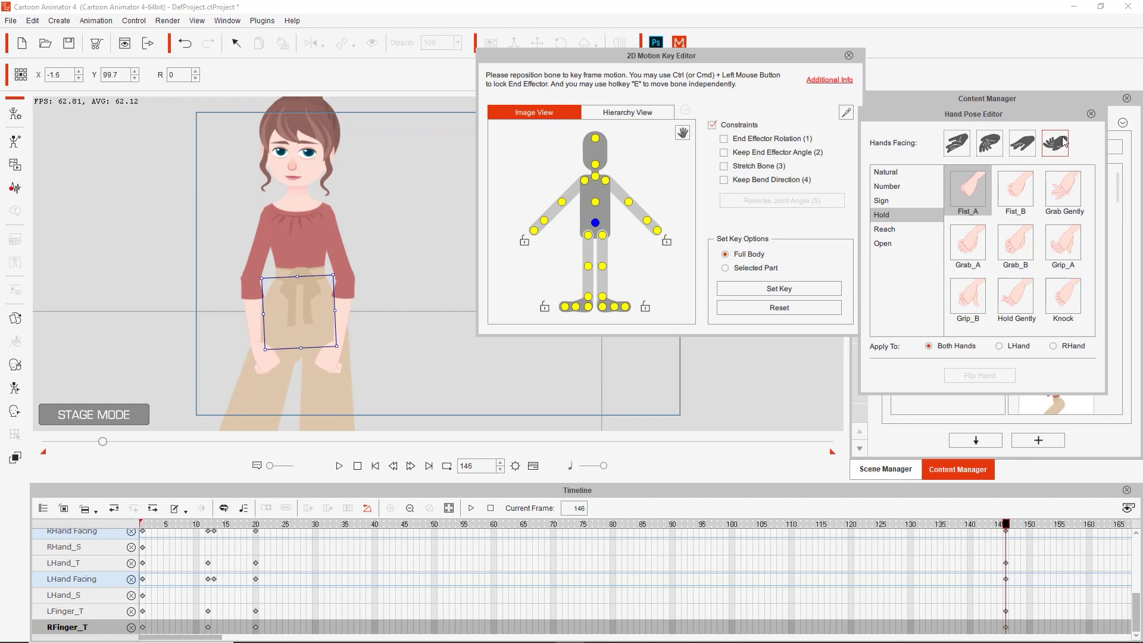
# Flip the right and left hands one after the other at frame 147
pyautogui.click(1013, 525)
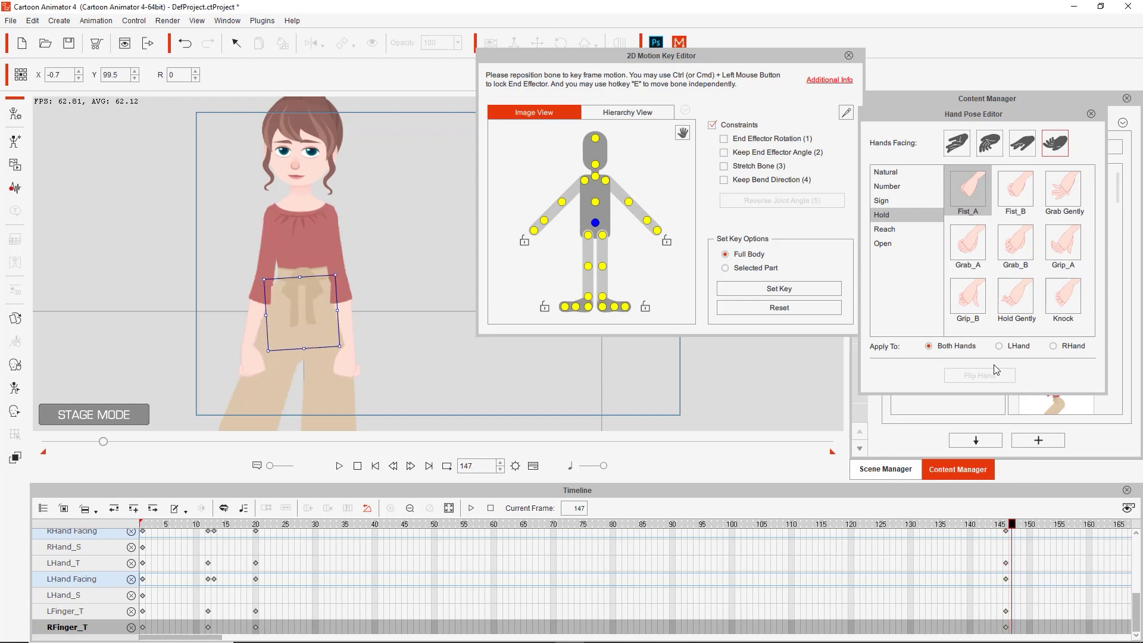
pyautogui.click(543, 220)
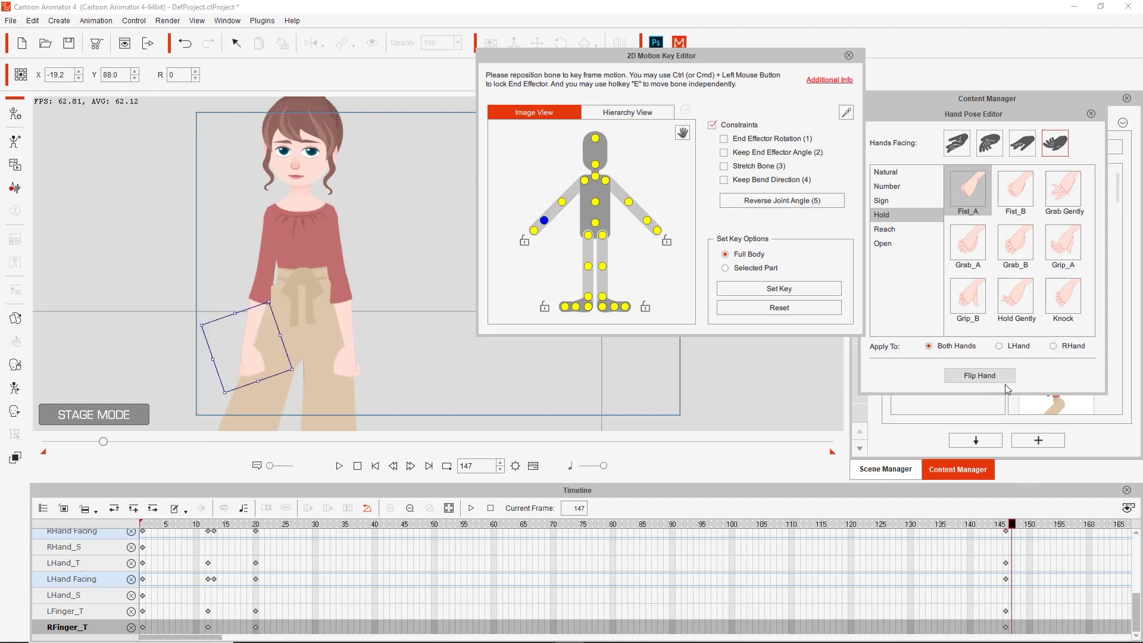
pyautogui.click(998, 377)
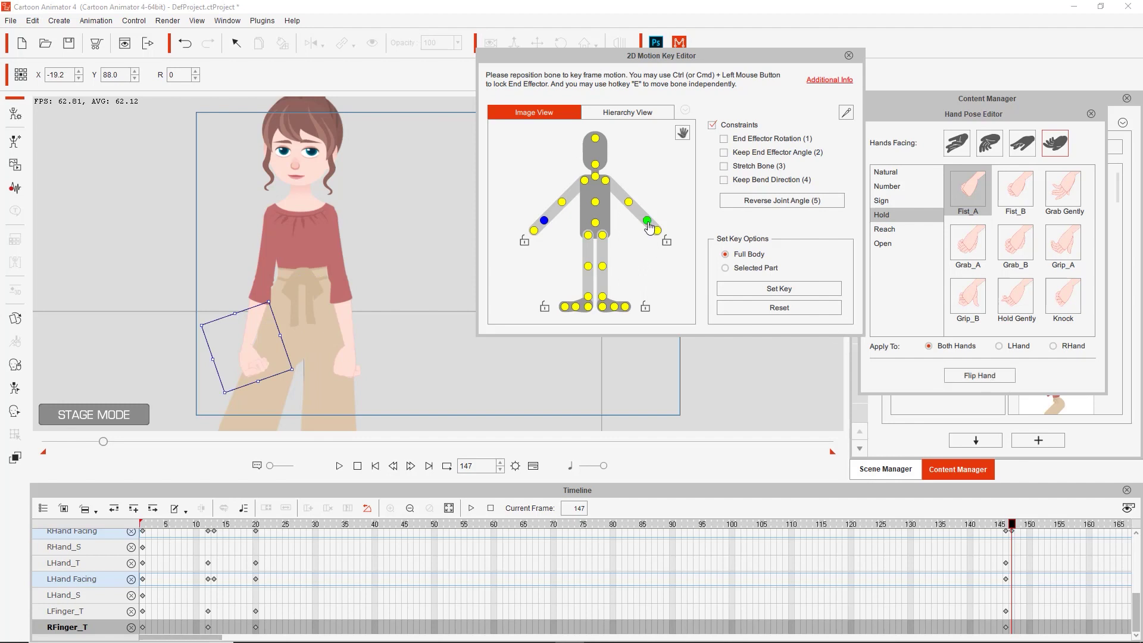
pyautogui.click(977, 375)
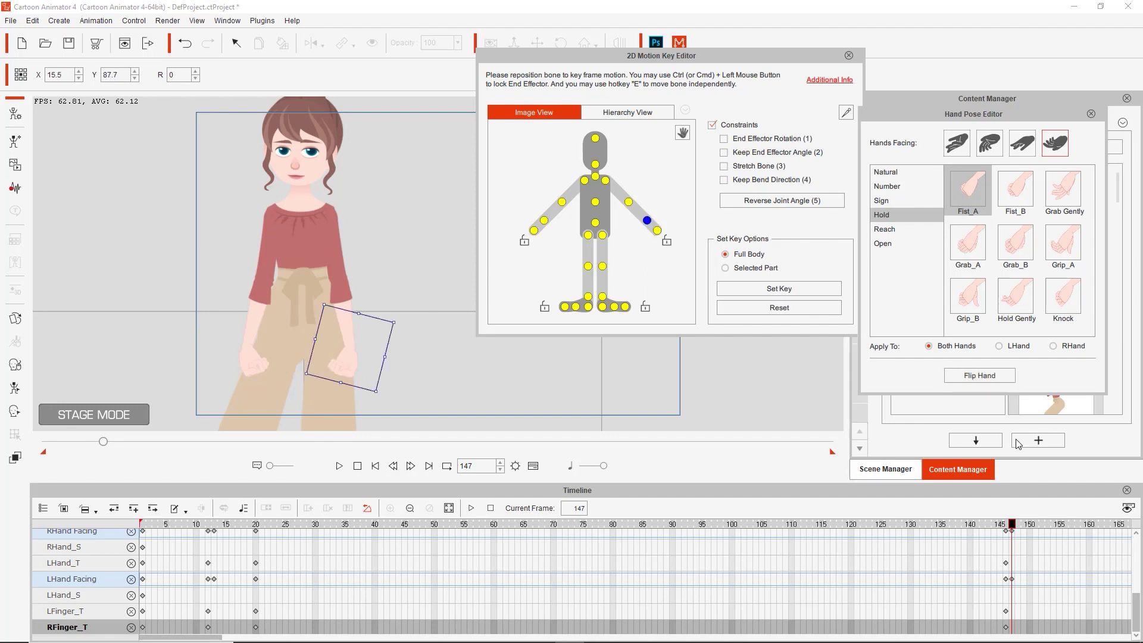
# Key the Grab Gently pose on both hands at frame 153, using the second Hands Facing option
pyautogui.moveTo(1011, 527); pyautogui.dragTo(1049, 524)
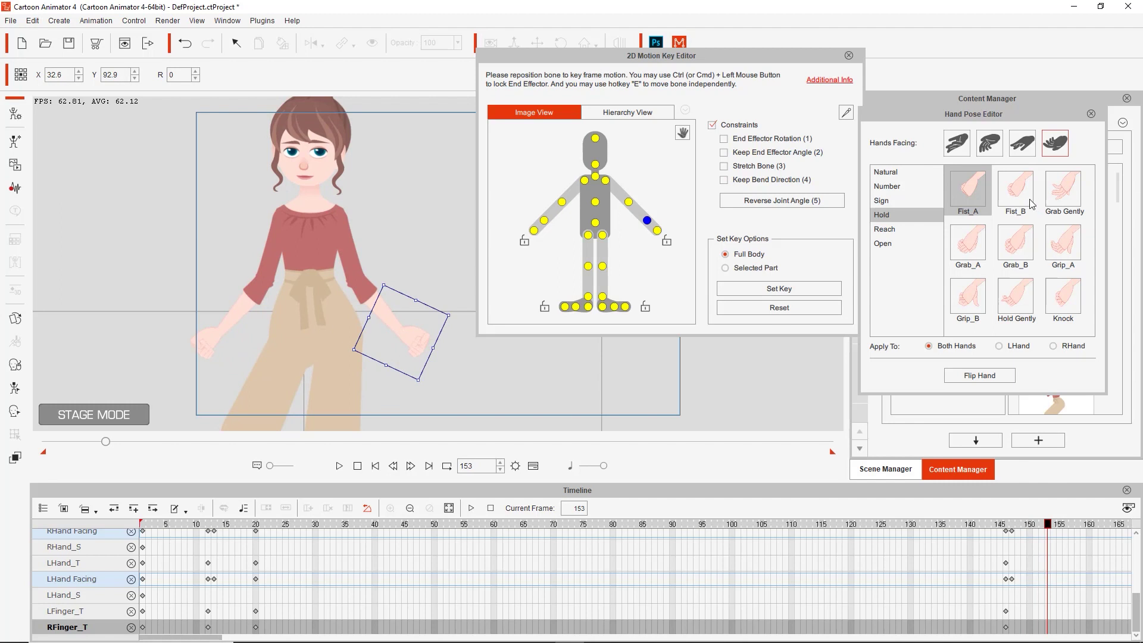
pyautogui.click(1063, 192)
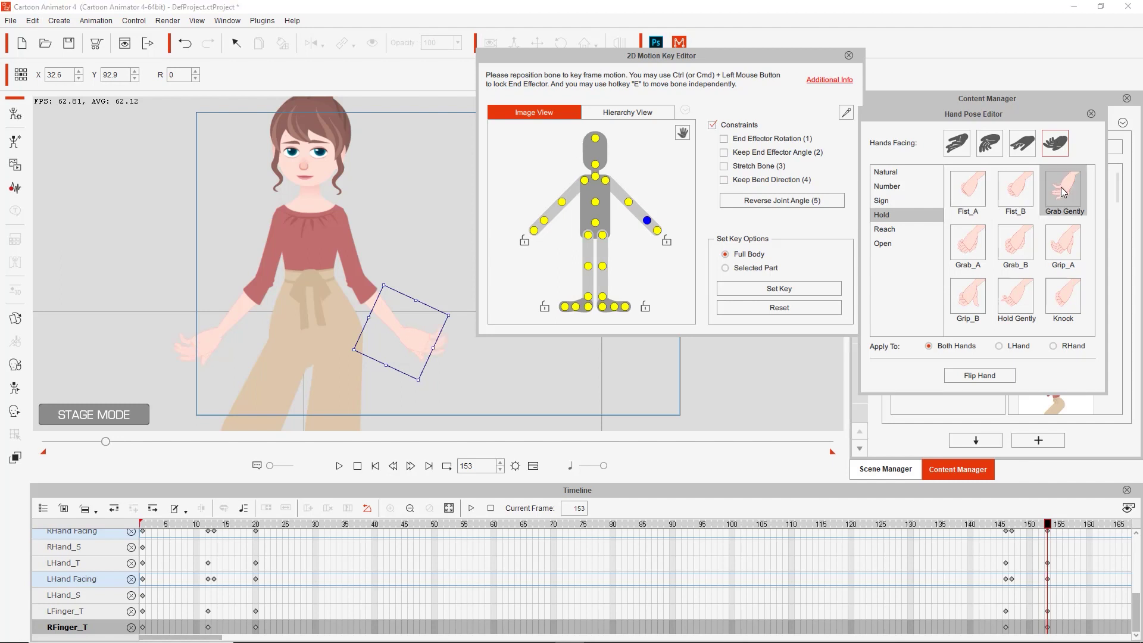
pyautogui.click(996, 148)
pyautogui.click(1066, 192)
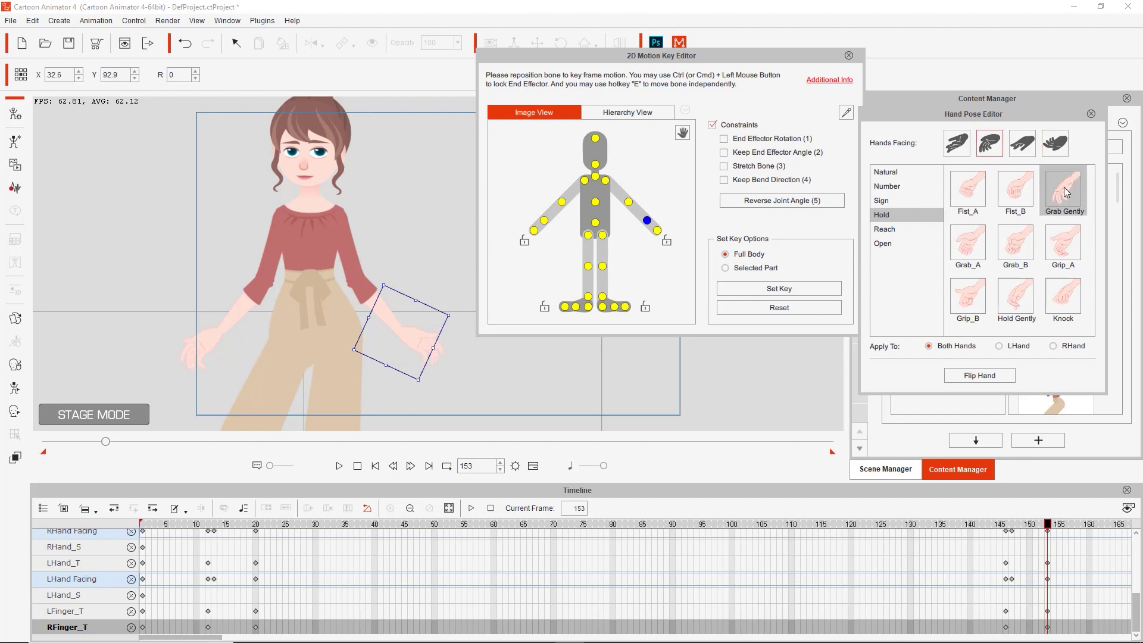
# Return the playhead to frame 1 and close the Hand Pose Editor and the 2D Motion Key Editor
pyautogui.moveTo(1036, 530)
pyautogui.mouseDown()
pyautogui.moveTo(1003, 526)
pyautogui.moveTo(1051, 524)
pyautogui.moveTo(1036, 525)
pyautogui.mouseUp()
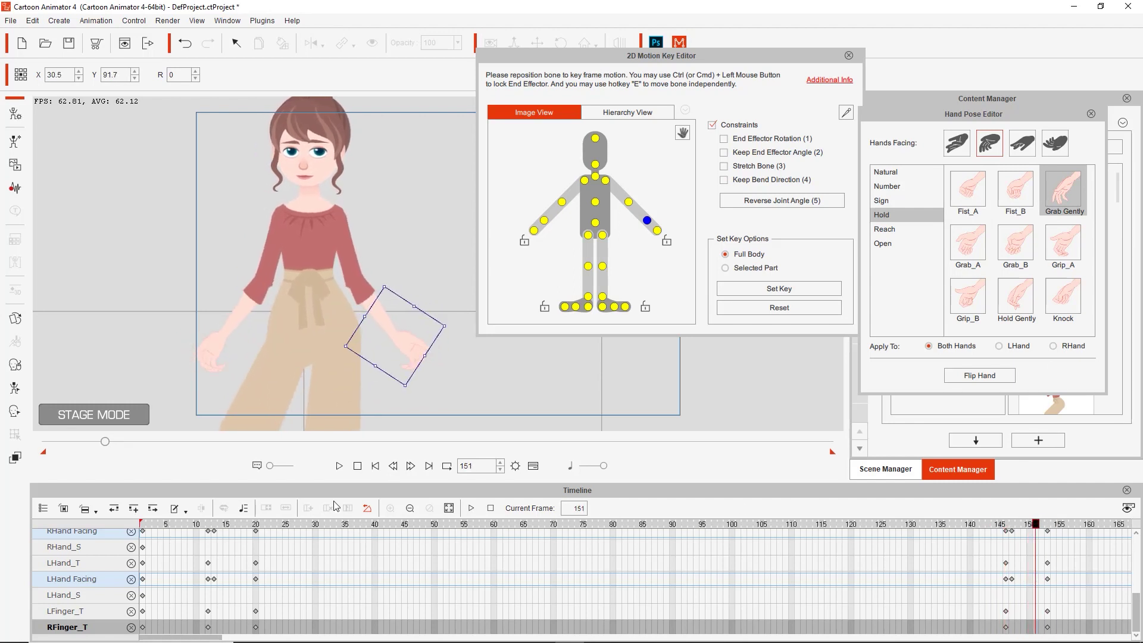
pyautogui.click(357, 465)
pyautogui.scroll(-2, 420, 562)
pyautogui.scroll(3, 381, 562)
pyautogui.scroll(3, 366, 562)
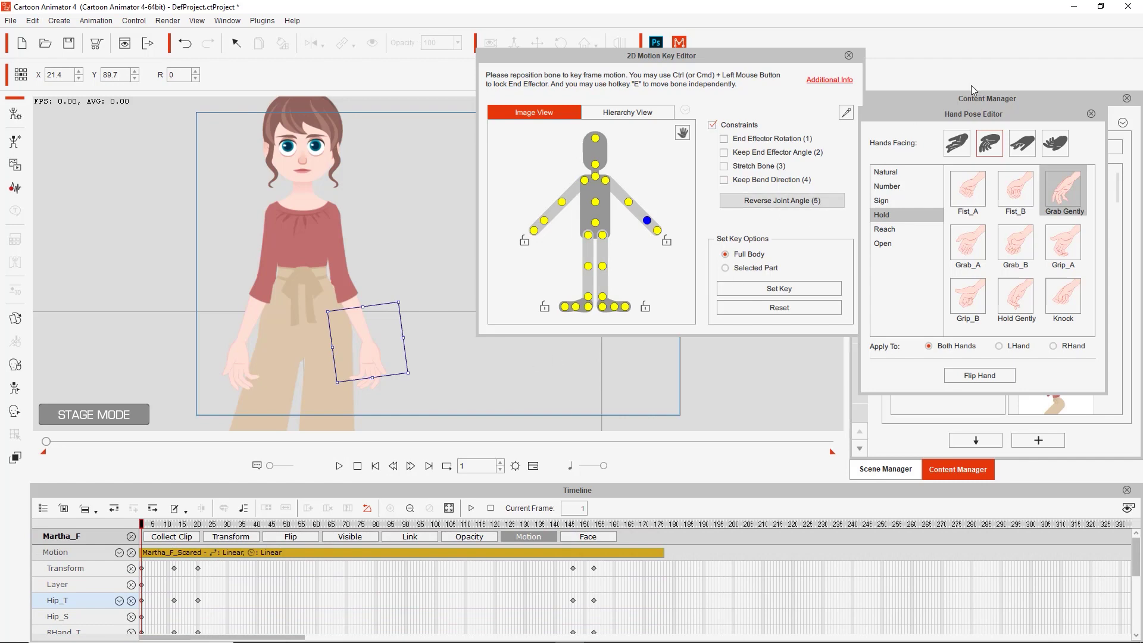
pyautogui.click(1091, 114)
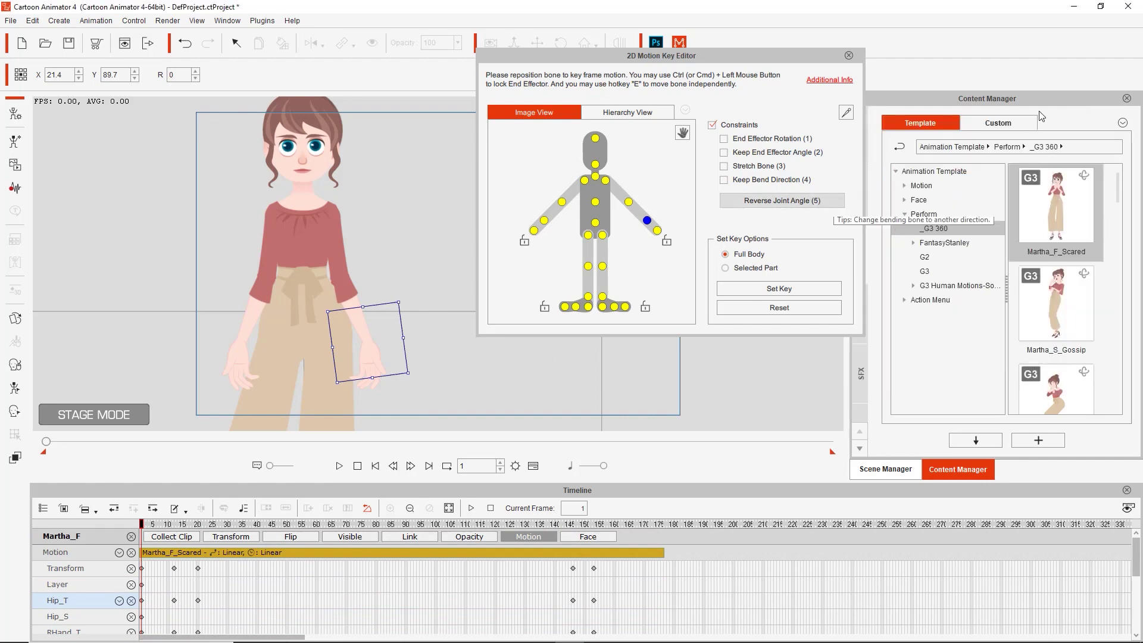
pyautogui.click(849, 55)
# Raise the playback speed to its maximum and play the edited Martha_F_Scared motion through from frame 1
pyautogui.click(339, 466)
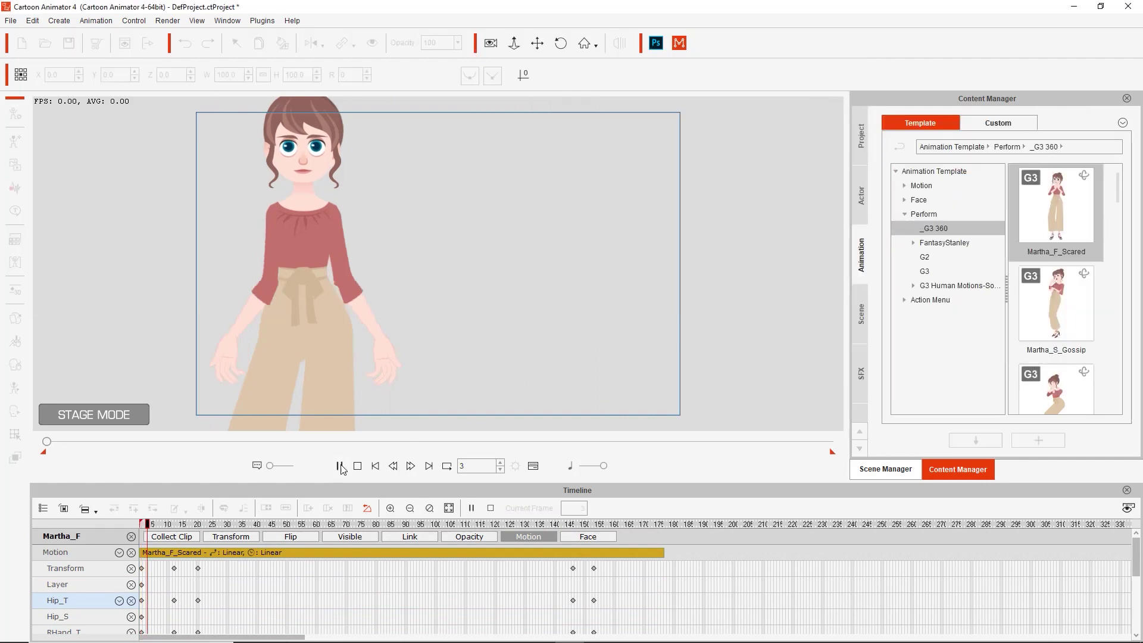
pyautogui.click(340, 465)
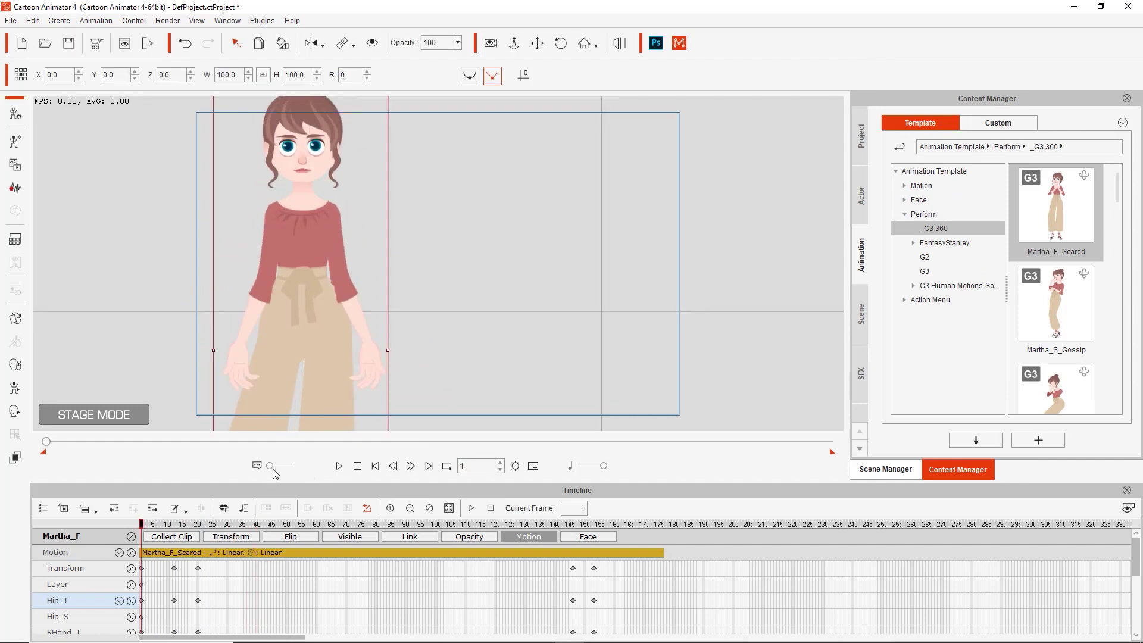
pyautogui.click(339, 466)
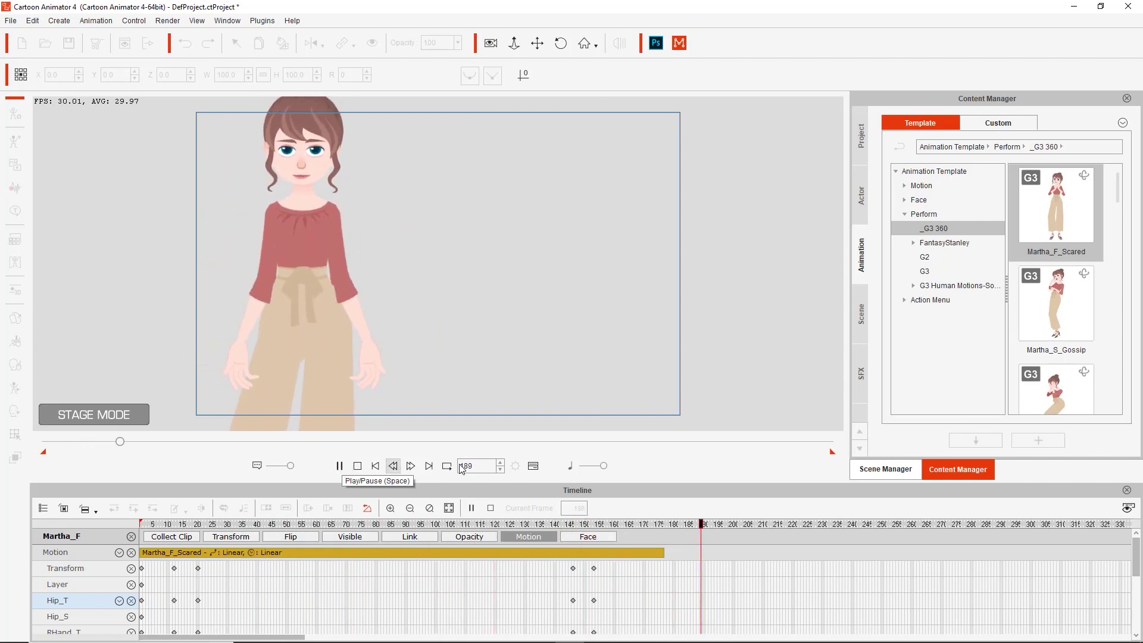
pyautogui.press('space')
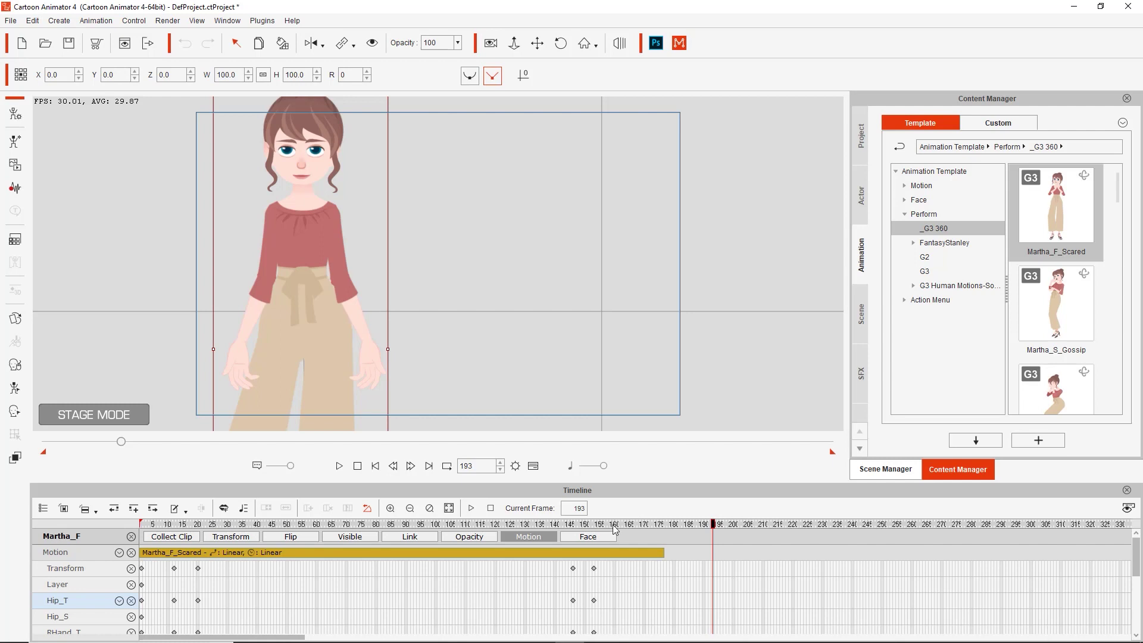
# Show the Collect Clip track for Martha_F and mark a range covering the whole Martha_F_Scared clip
pyautogui.click(195, 541)
pyautogui.click(189, 542)
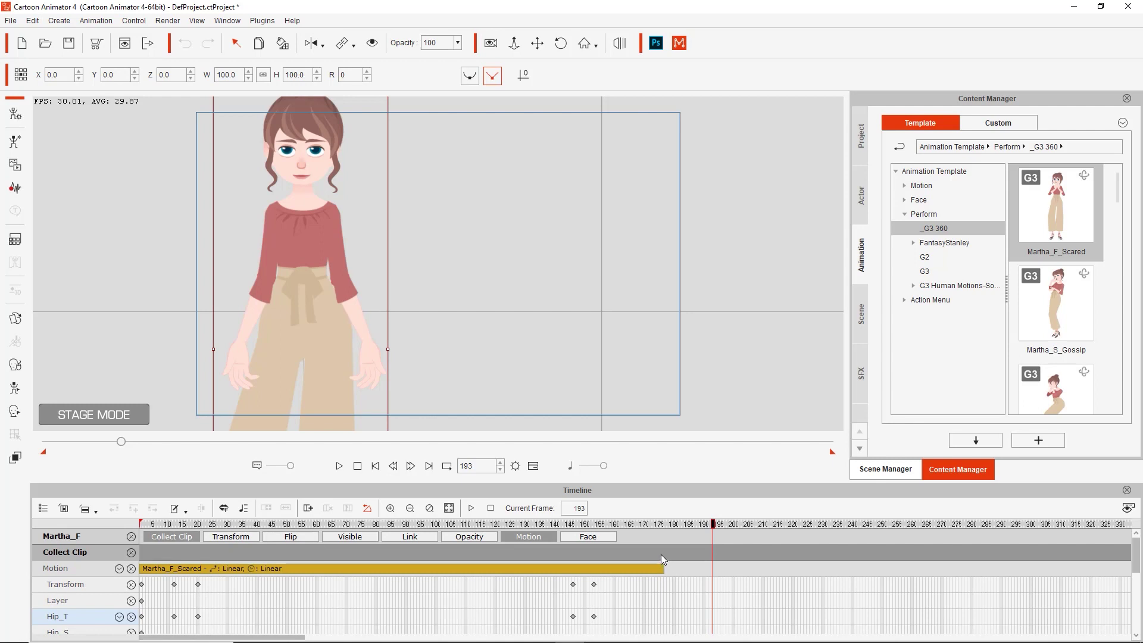
pyautogui.moveTo(661, 553); pyautogui.dragTo(124, 542)
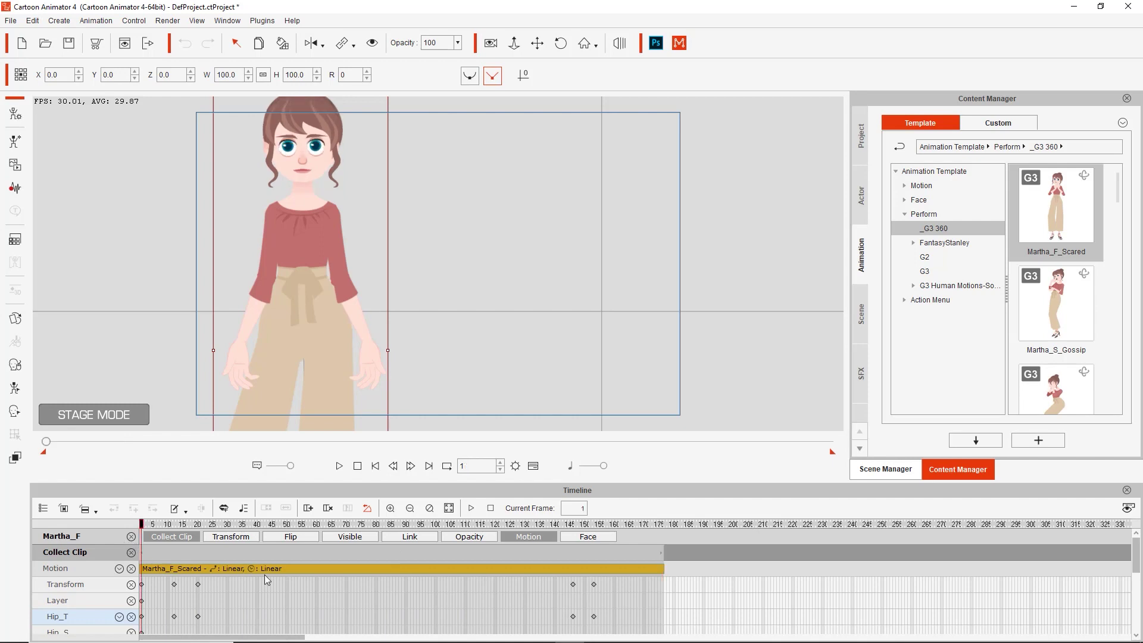
# Export the marked Martha_F clip range as a Perform file named AnnoyingCryHandBone on the Desktop
pyautogui.scroll(2, 667, 570)
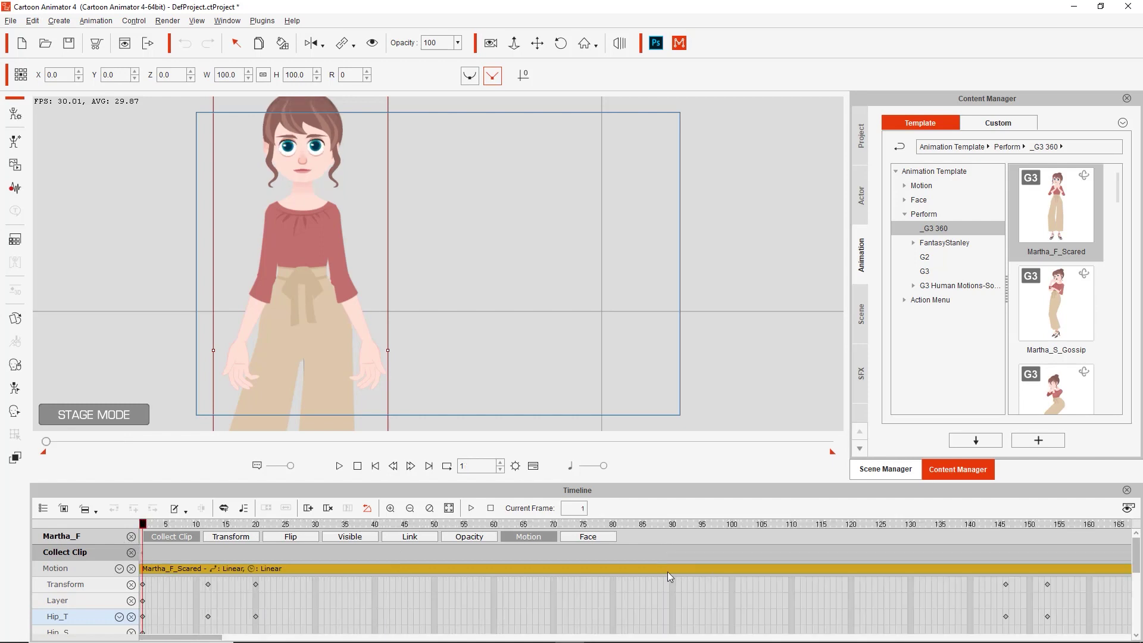
pyautogui.moveTo(203, 638); pyautogui.dragTo(269, 640)
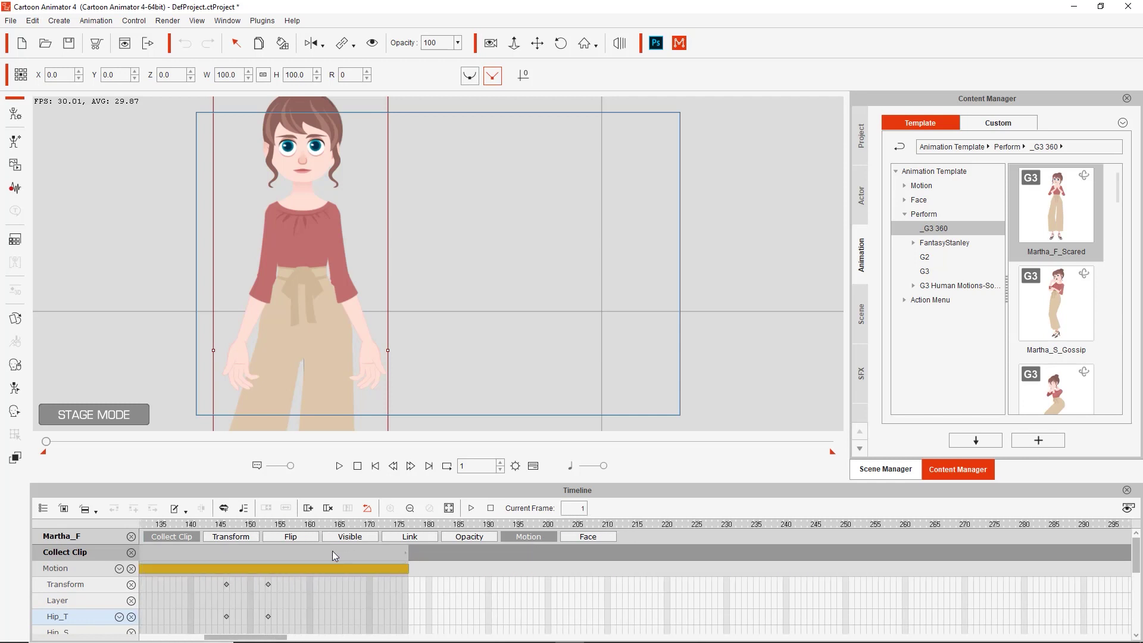
pyautogui.rightClick(315, 552)
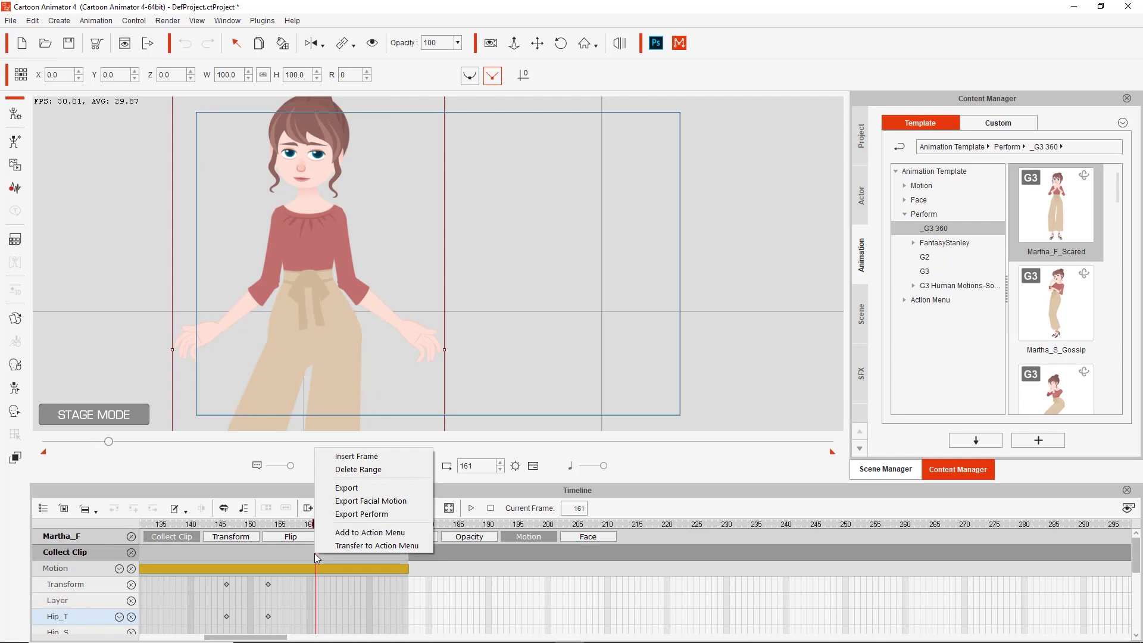
pyautogui.click(357, 516)
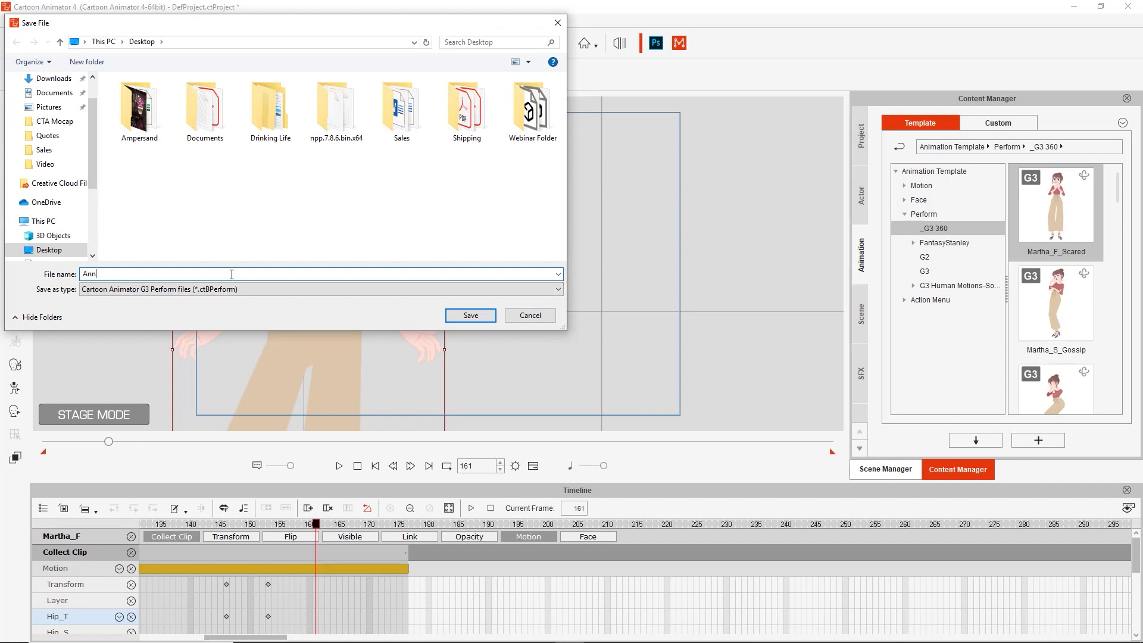
pyautogui.write('AnnoyingCryHandBone')
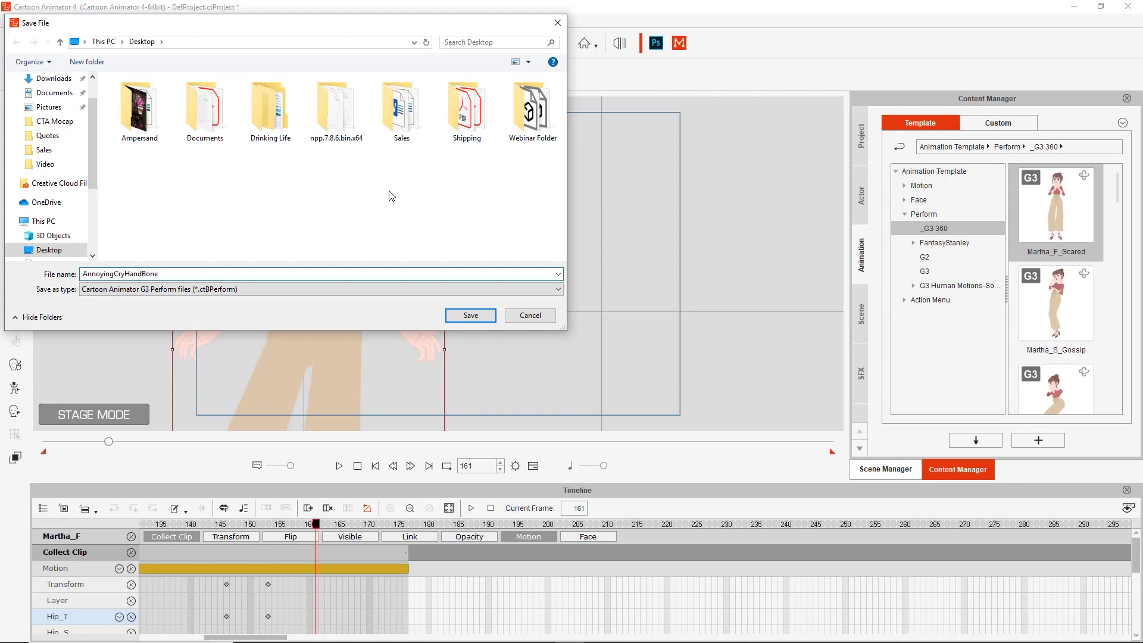
pyautogui.click(470, 315)
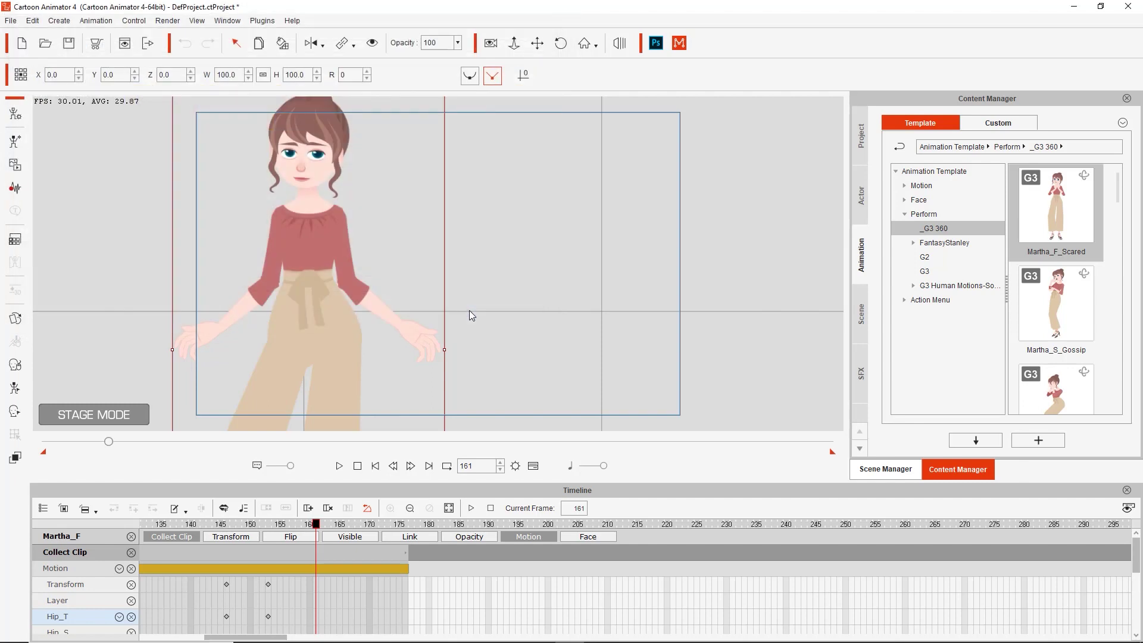
# Close the Timeline, add the Philipp_F character from the actor templates, and place him beside Martha at about X 131.8, Y -10.1
pyautogui.click(862, 204)
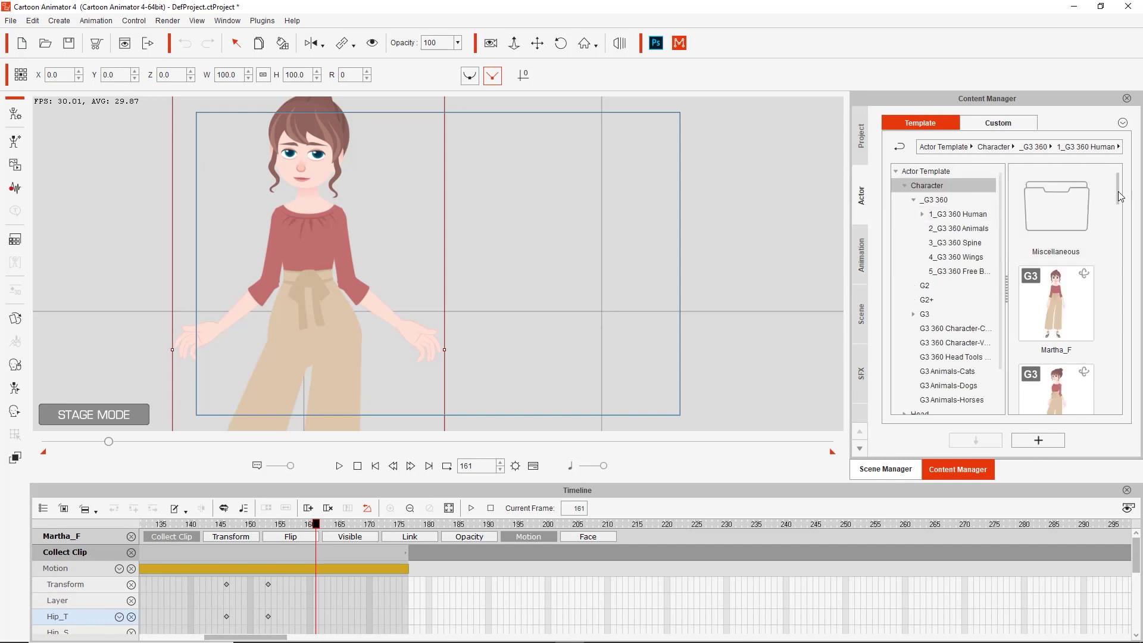
pyautogui.click(1127, 490)
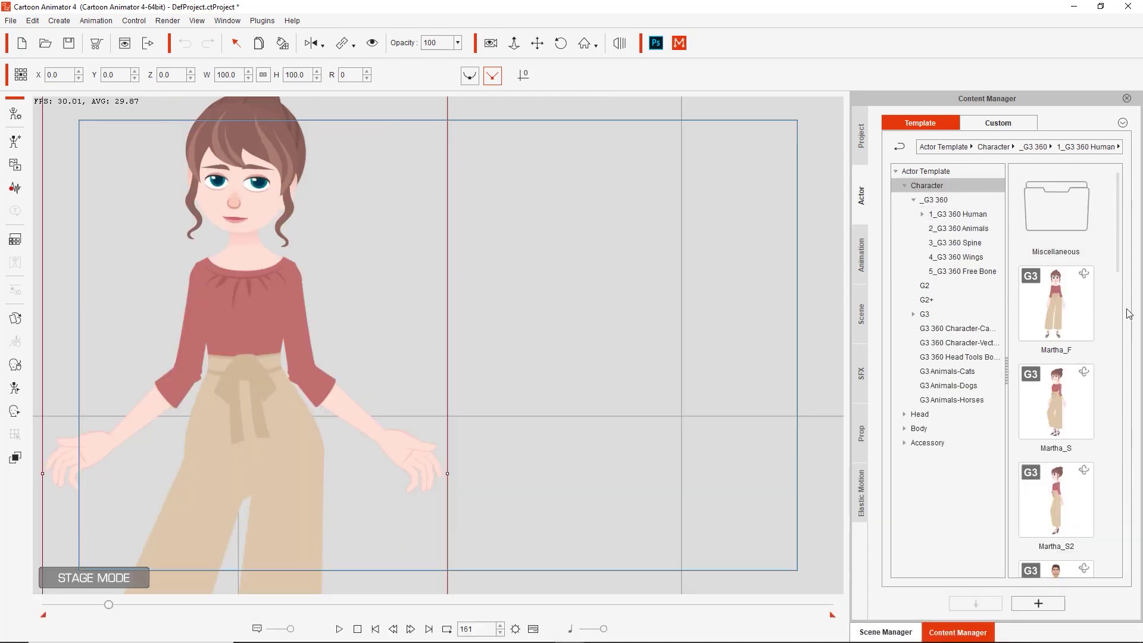
pyautogui.moveTo(1121, 262); pyautogui.dragTo(683, 361)
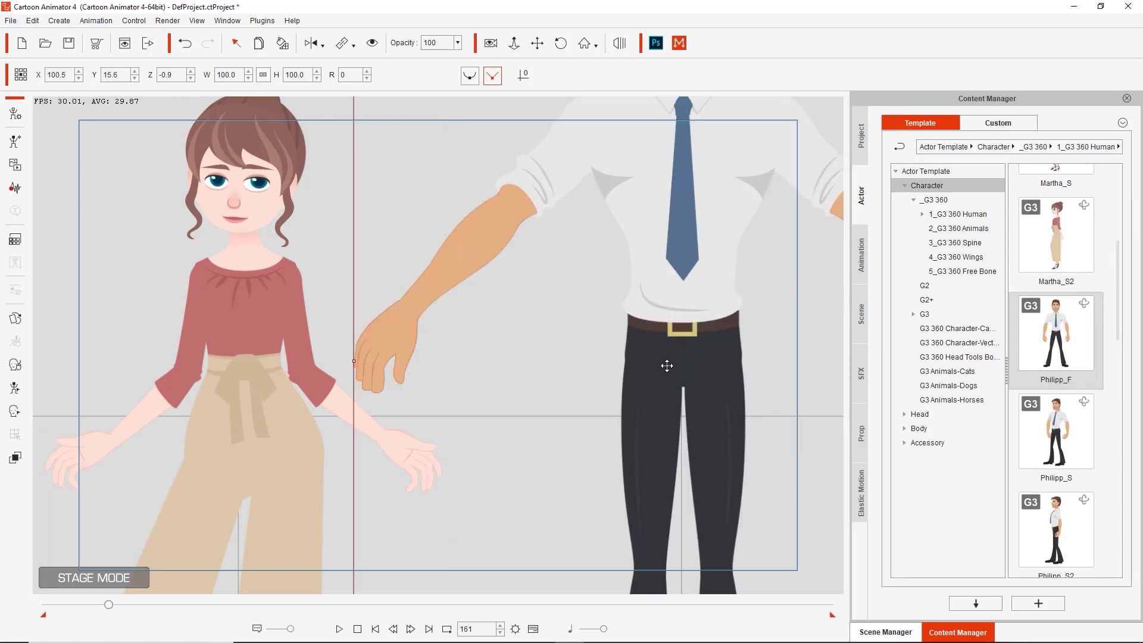
pyautogui.scroll(-2, 661, 366)
pyautogui.scroll(-3, 643, 418)
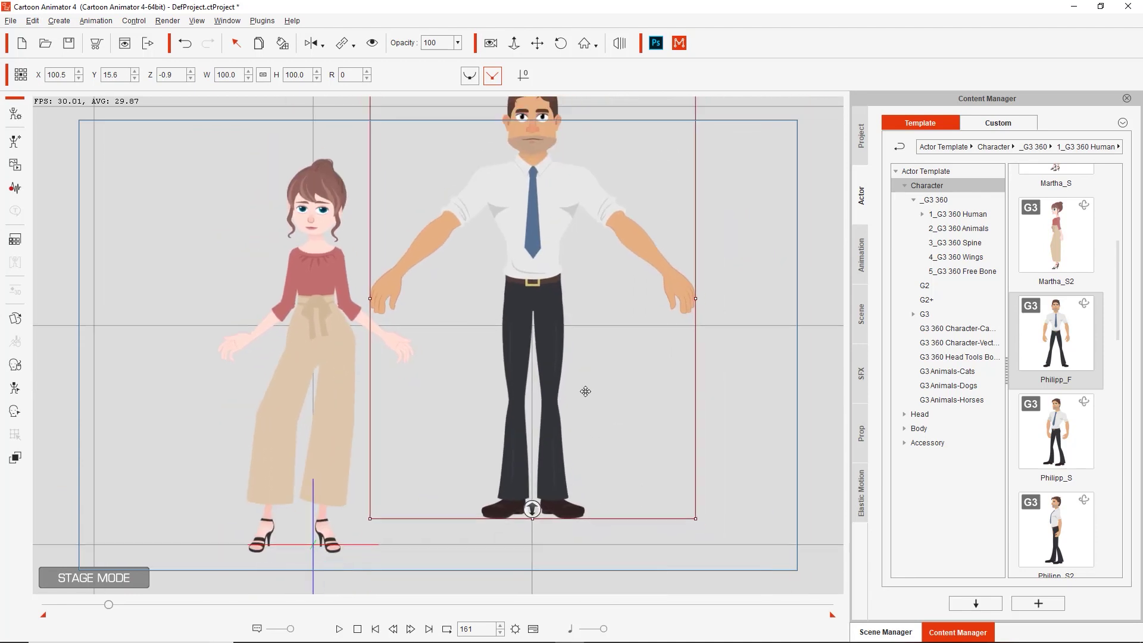
pyautogui.moveTo(499, 273); pyautogui.dragTo(552, 312)
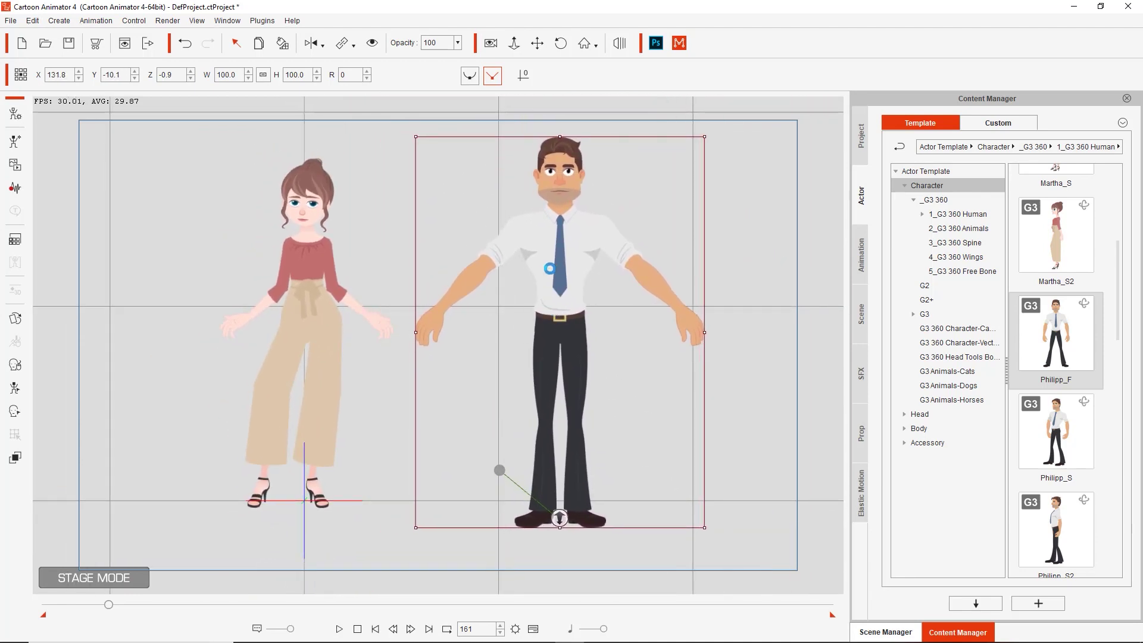
# Remove the movement animation from Philipp and return the playhead to frame 1
pyautogui.rightClick(550, 269)
pyautogui.click(596, 361)
pyautogui.click(357, 629)
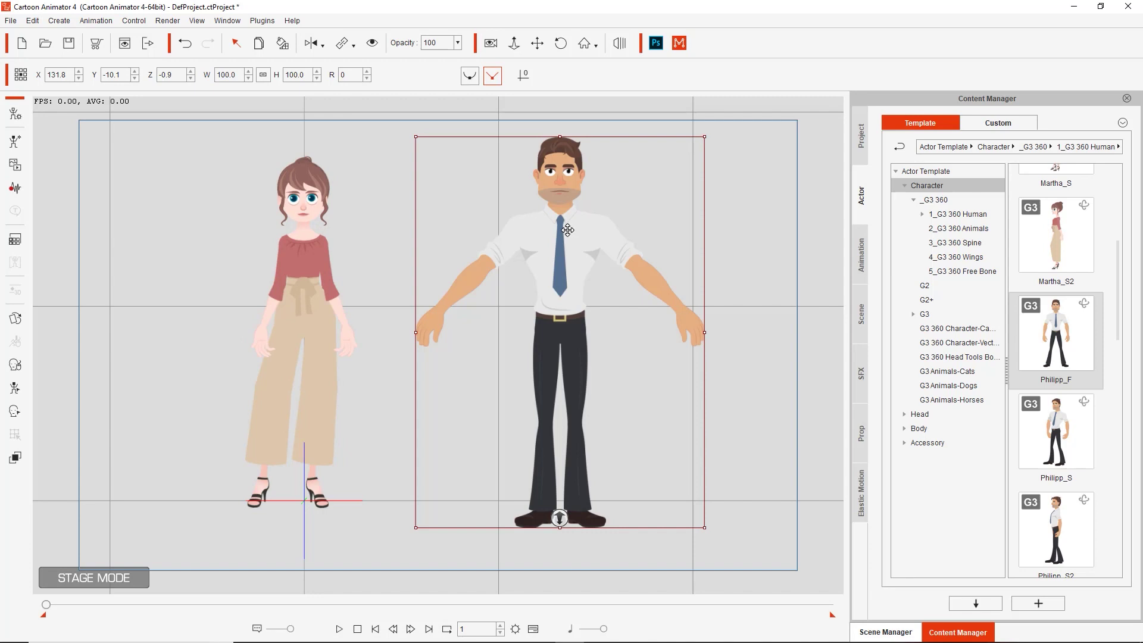
# Replace Philipp's hands with the Philipp_palm front bone hands from the G3 360 Human set in Composer mode, and return to the stage
pyautogui.click(15, 113)
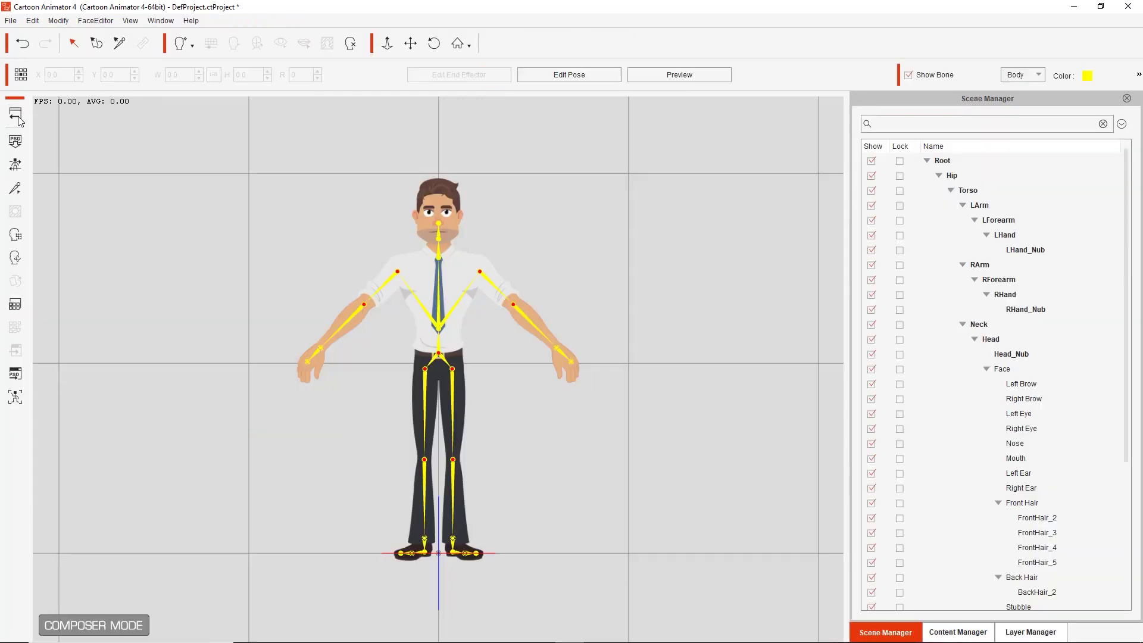
pyautogui.click(956, 632)
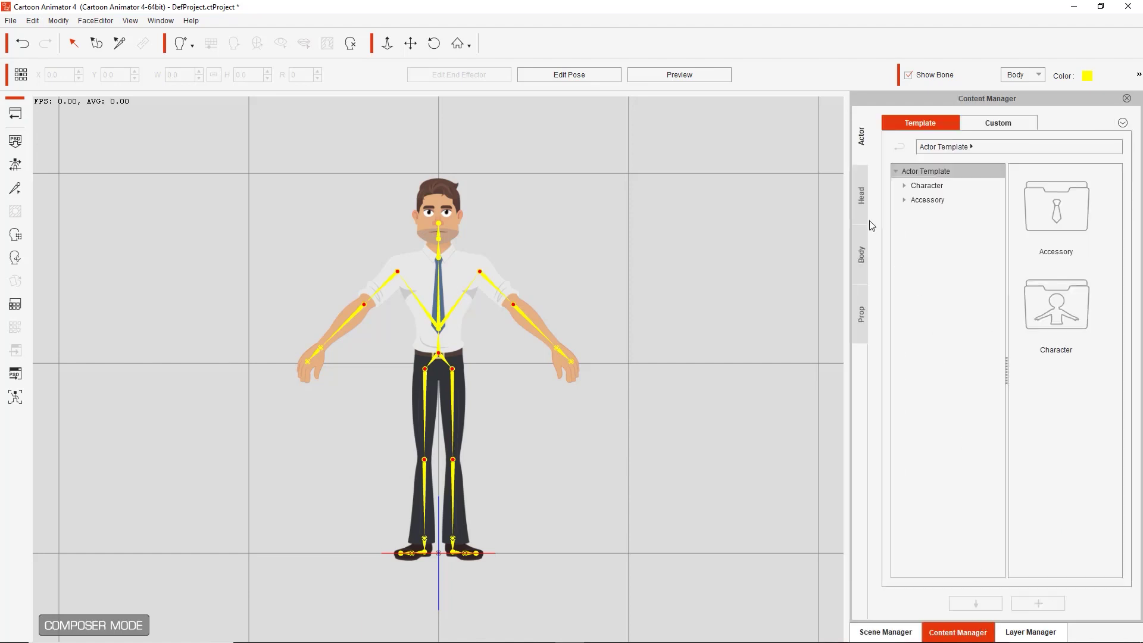
pyautogui.click(861, 255)
pyautogui.click(924, 230)
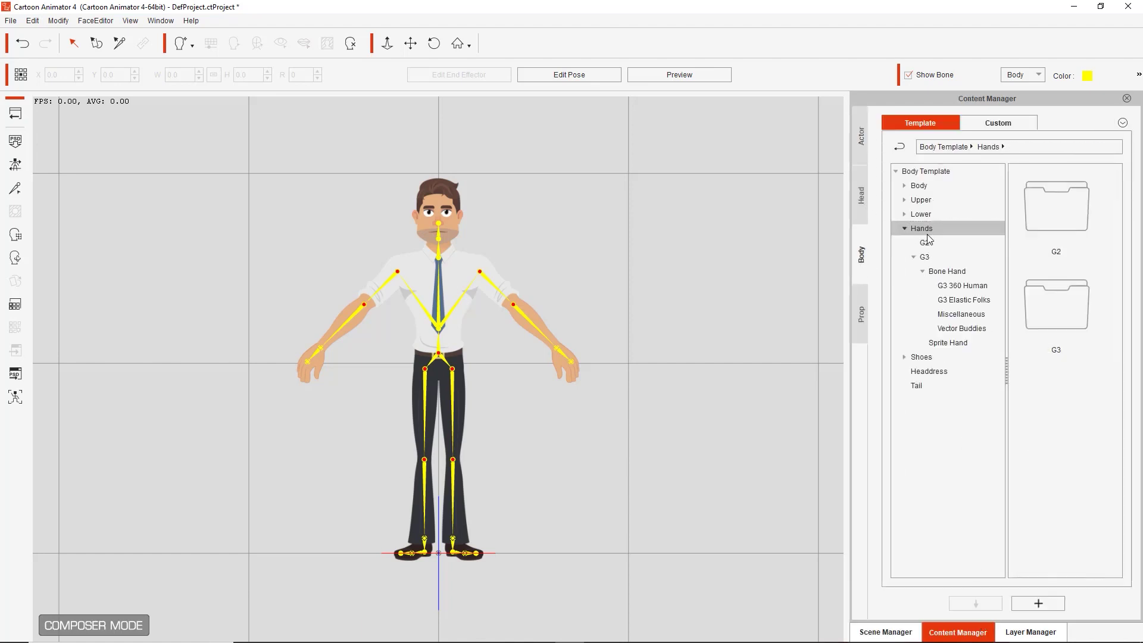
pyautogui.click(959, 285)
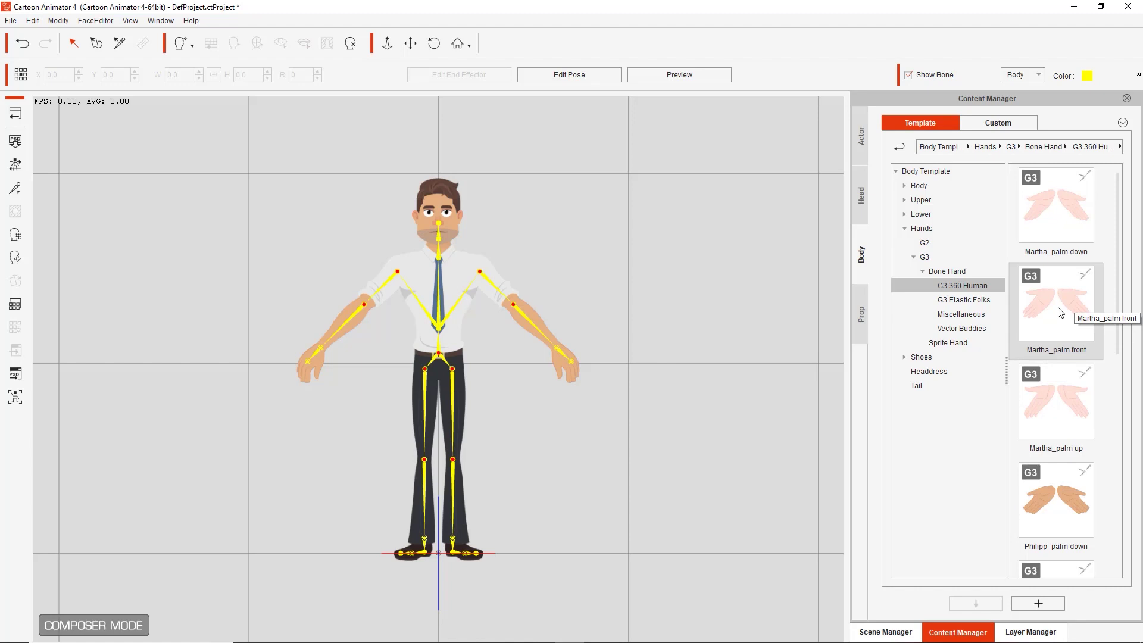
pyautogui.scroll(-3, 1098, 394)
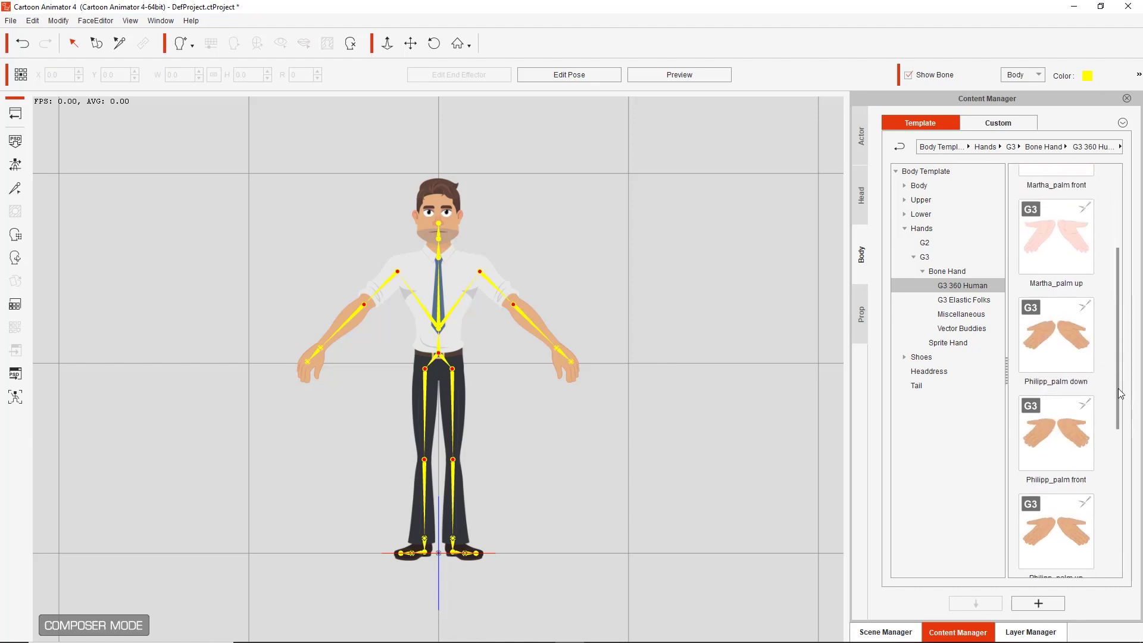
pyautogui.doubleClick(1066, 394)
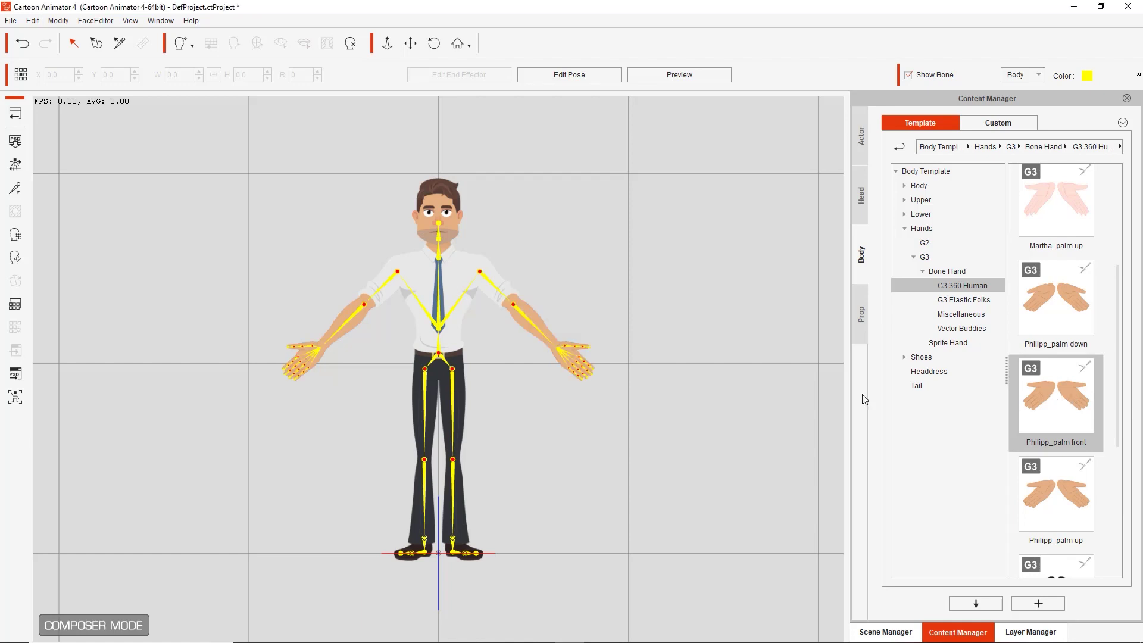
pyautogui.click(14, 116)
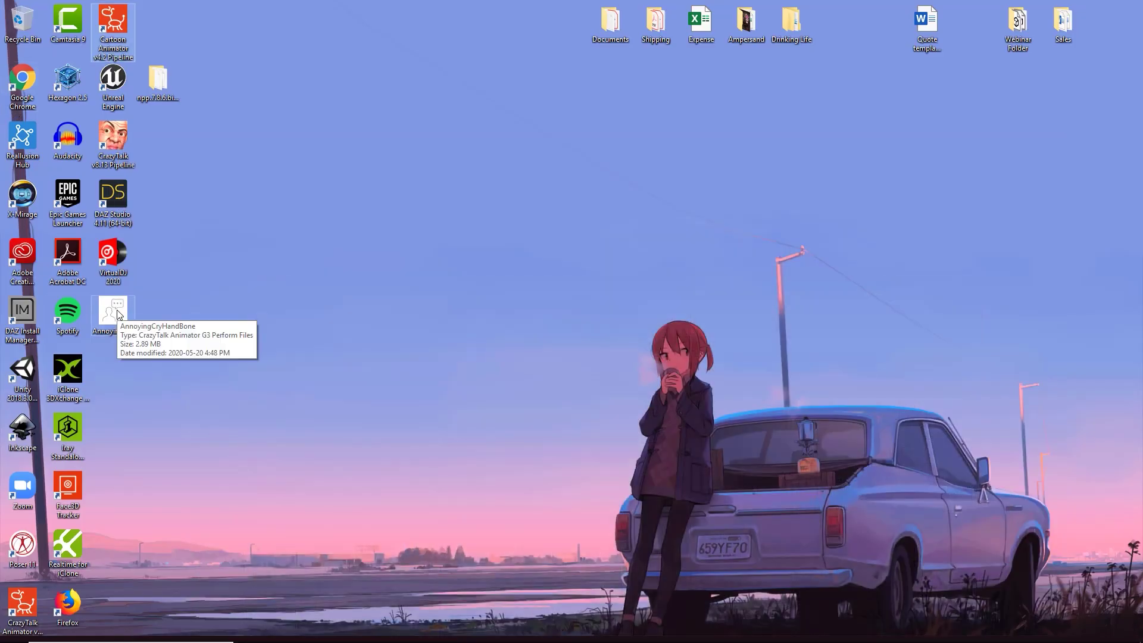
# Apply the desktop's AnnoyingCryHandBone Perform file to Philipp and preview the motion, returning the playhead to frame 1
pyautogui.moveTo(117, 314); pyautogui.dragTo(566, 249)
pyautogui.hotkey('alt', 'Tab')
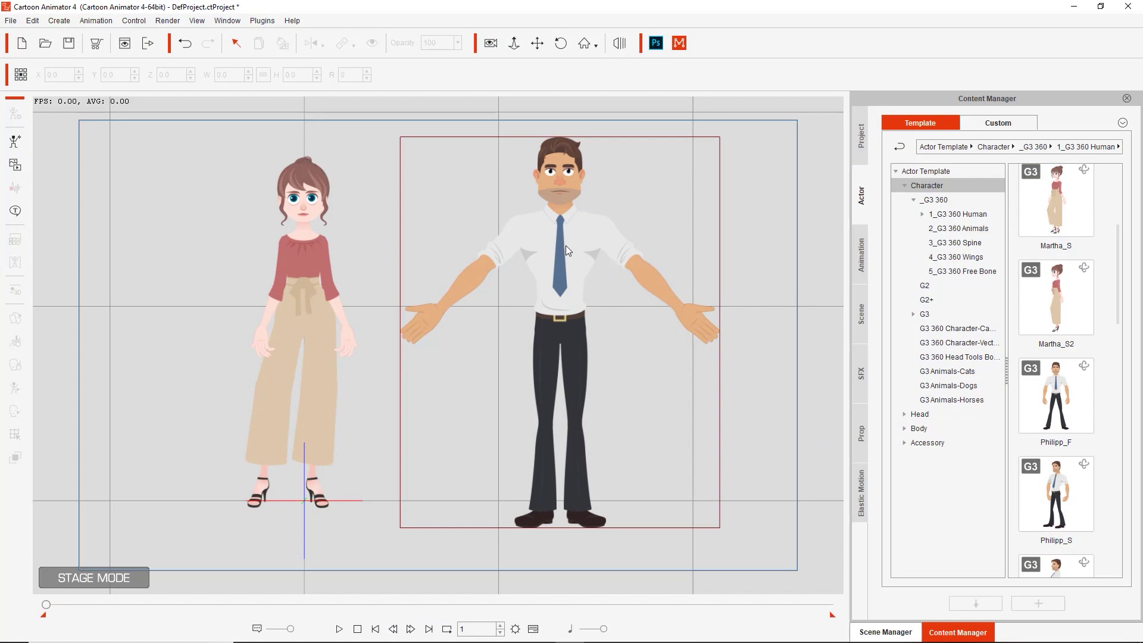
pyautogui.press('space')
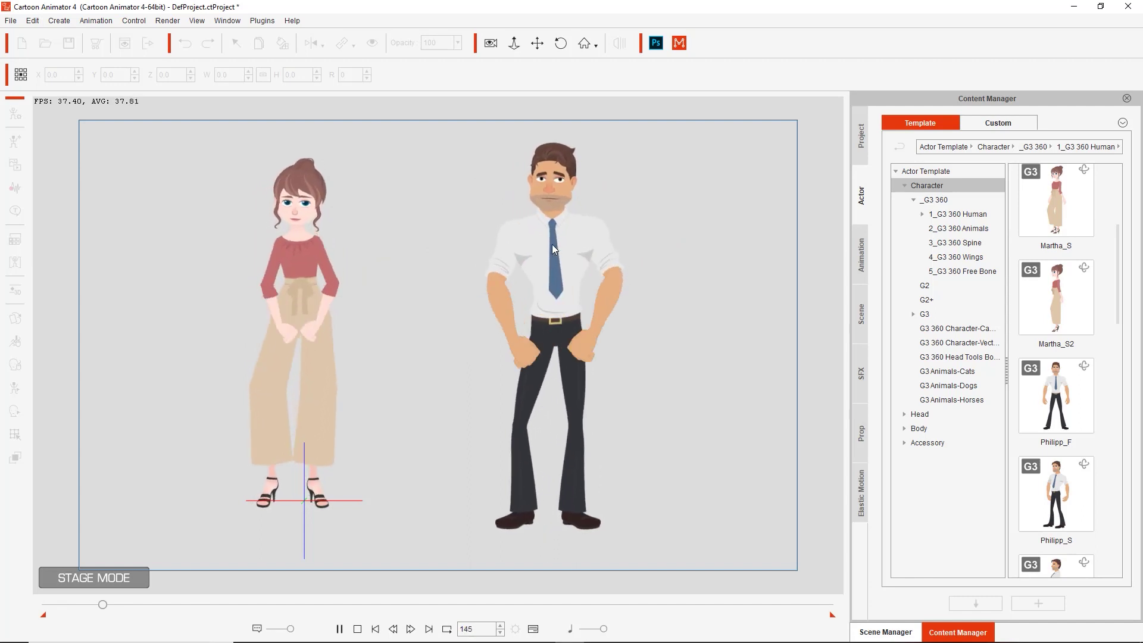
pyautogui.press('space')
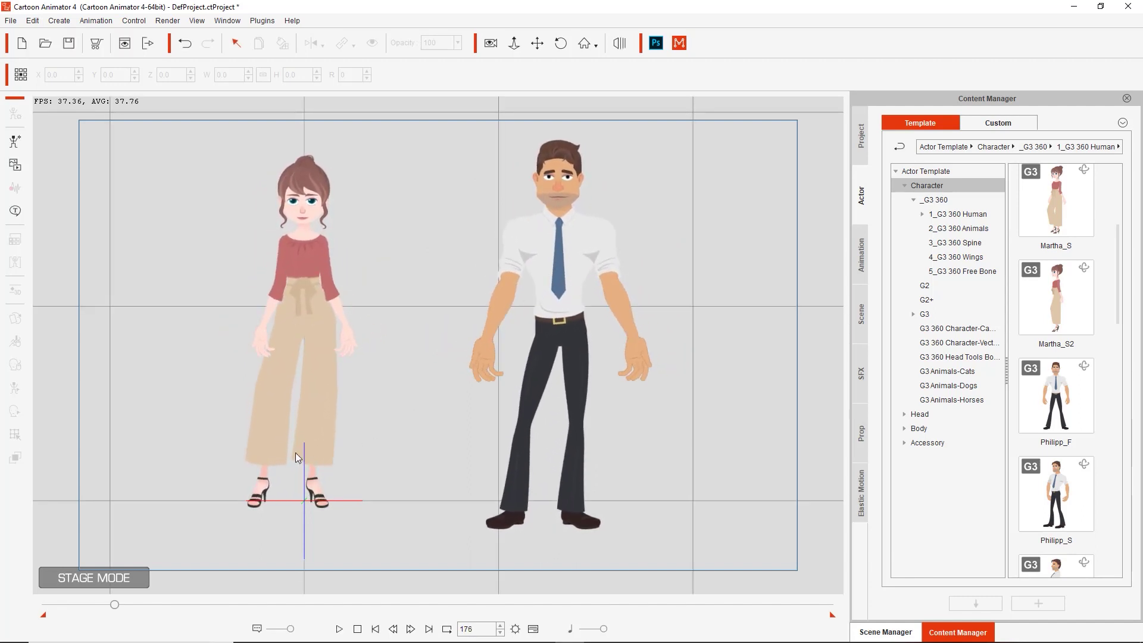
pyautogui.moveTo(114, 605); pyautogui.dragTo(40, 613)
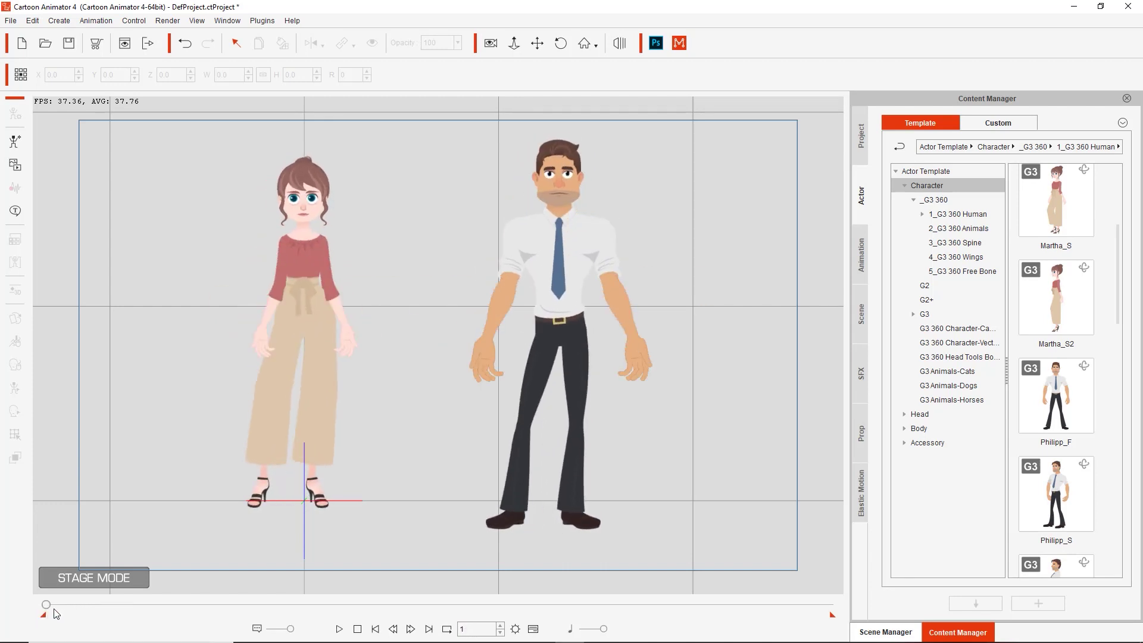